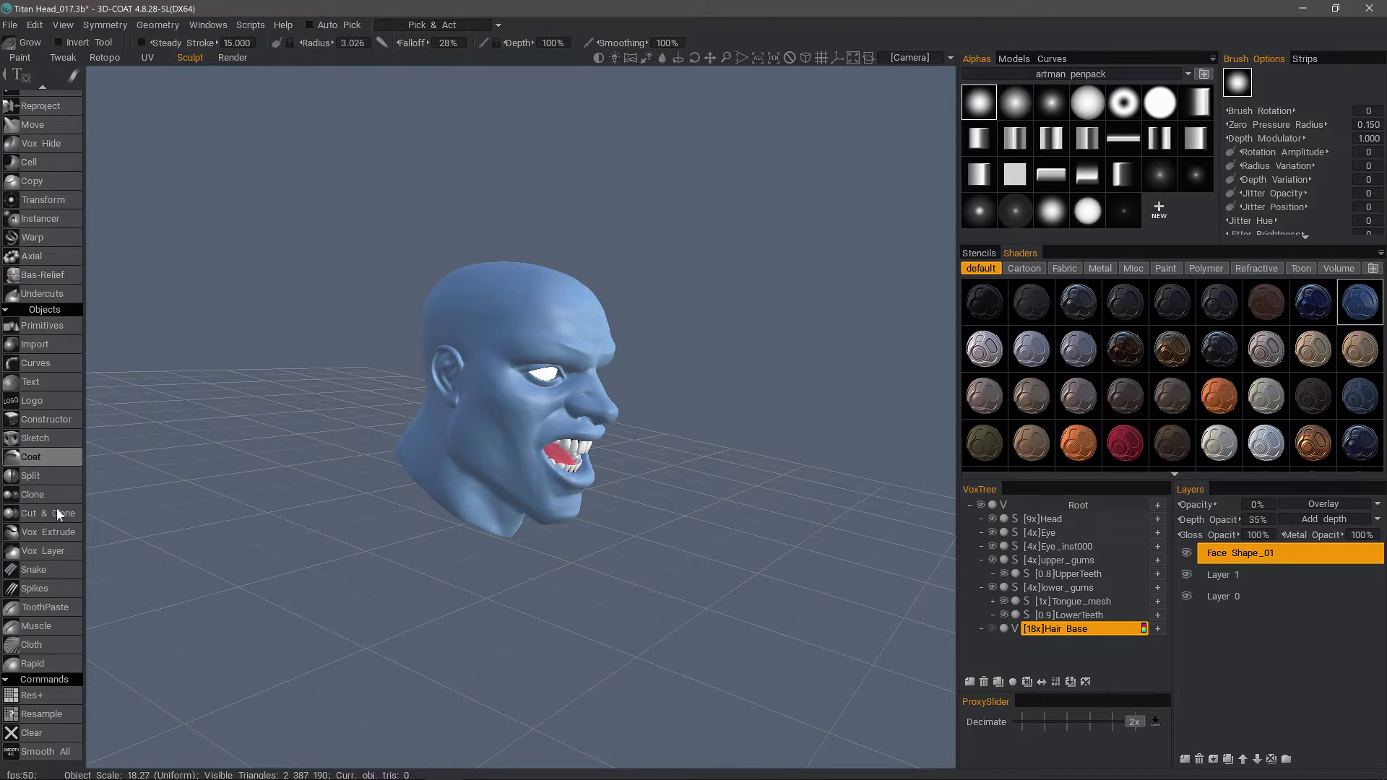
- Select the Muscle tool and show the Hair Base object on the head
left_click(46, 632)
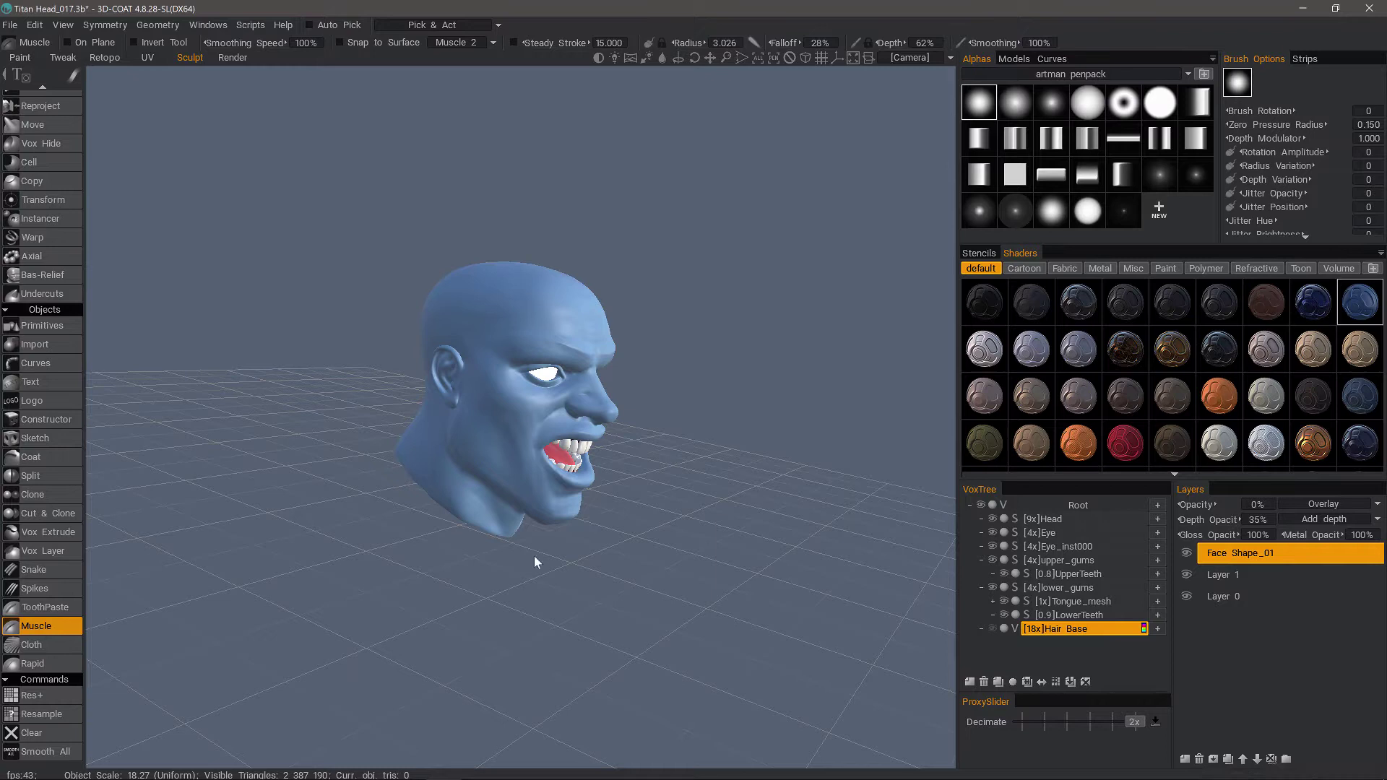
left_click_drag(482, 351, 466, 284, "alt")
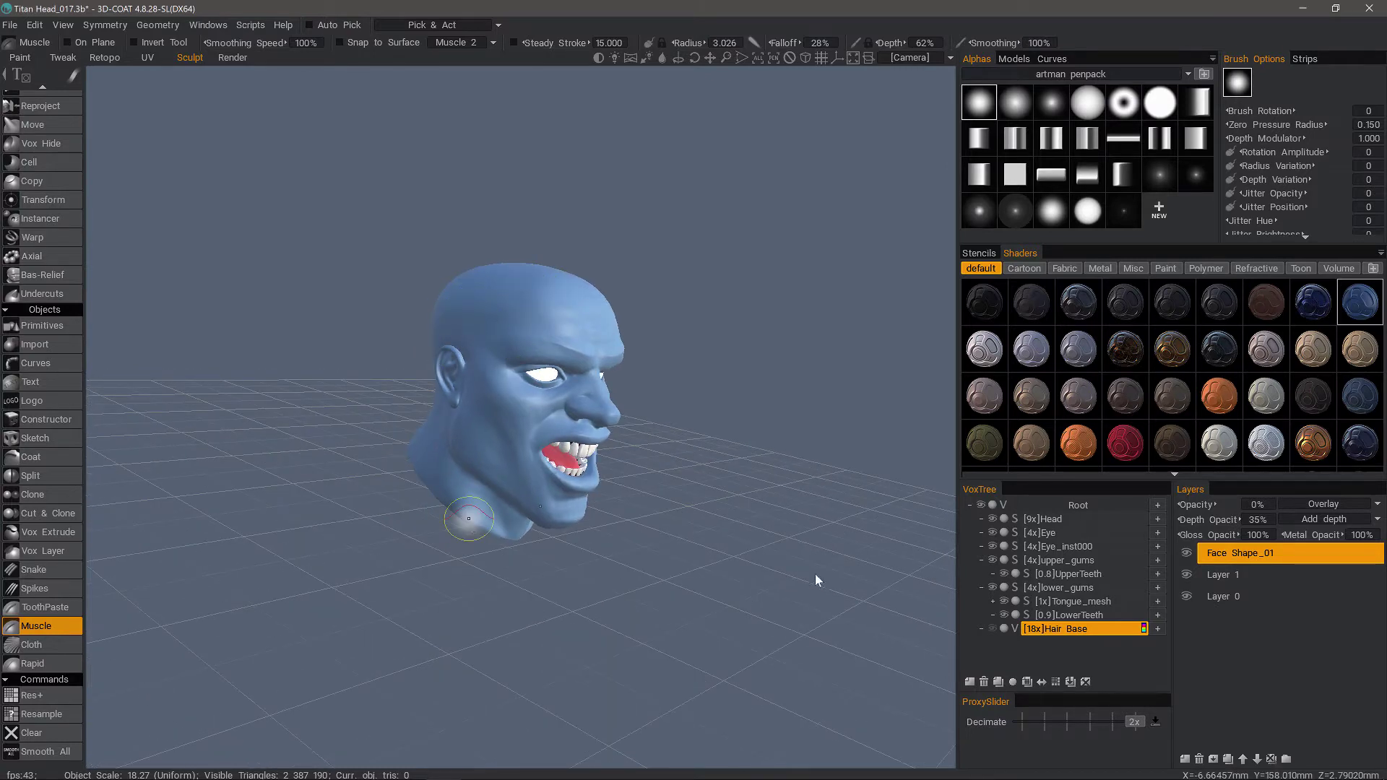
left_click(993, 629)
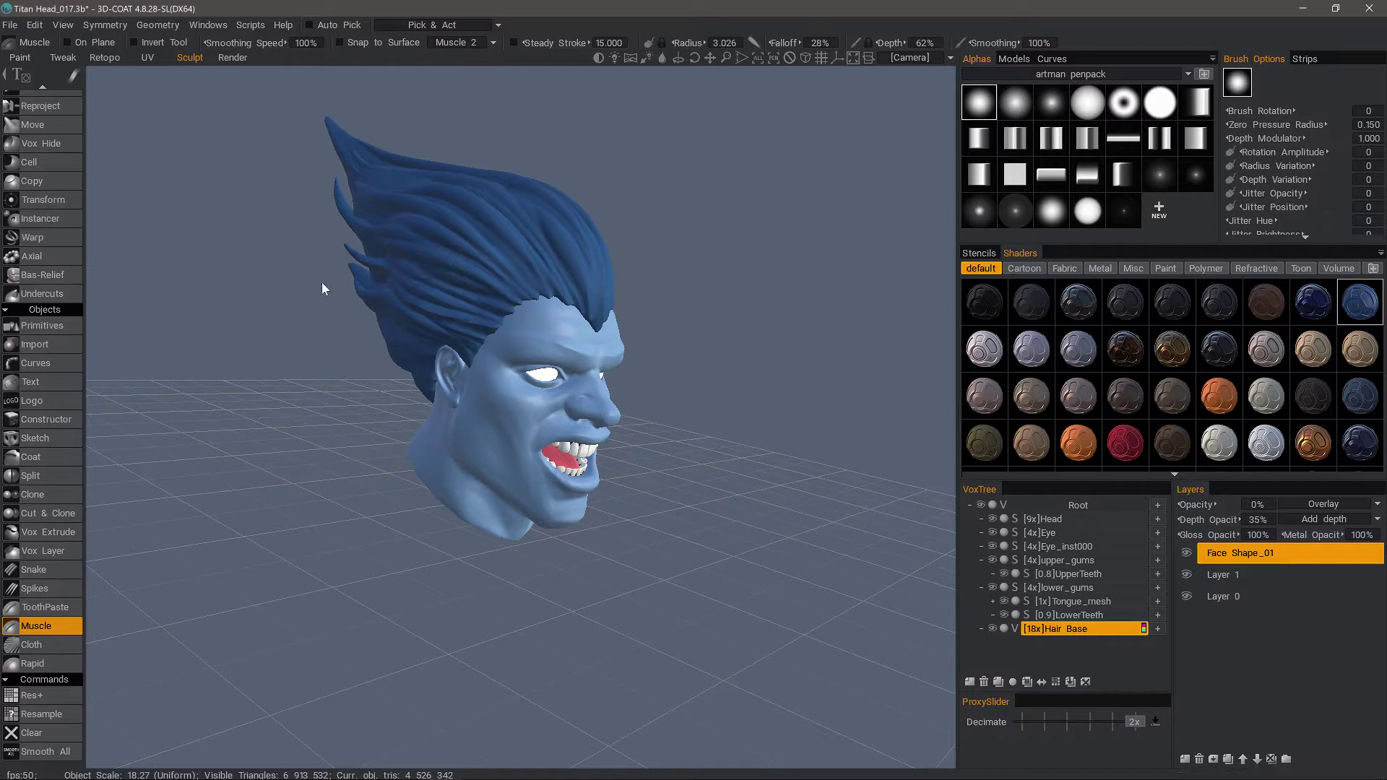
- Preview the lattice primitive with the Blob3x3 preset over the hair and inspect its control points from several angles
left_click(42, 326)
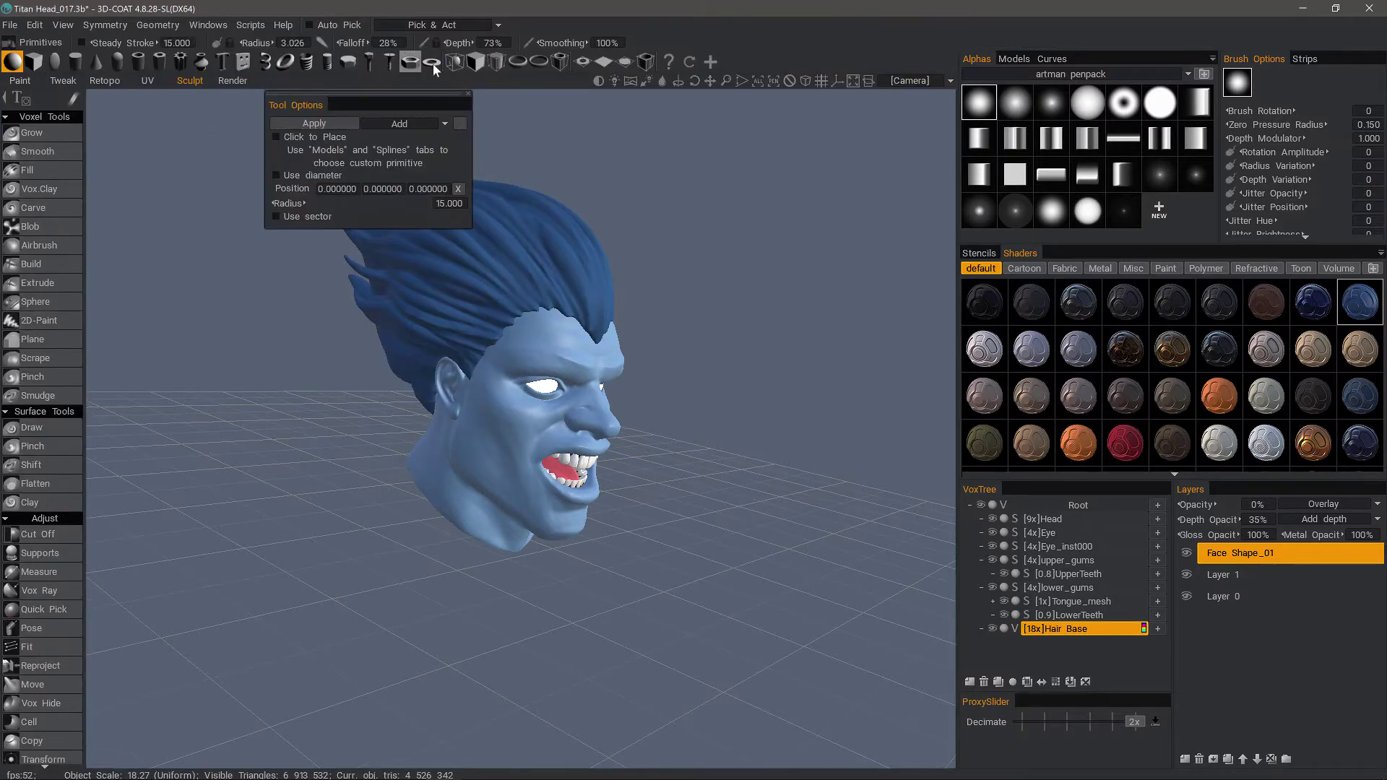
left_click(456, 66)
middle_click_drag(449, 265, 454, 340, "alt")
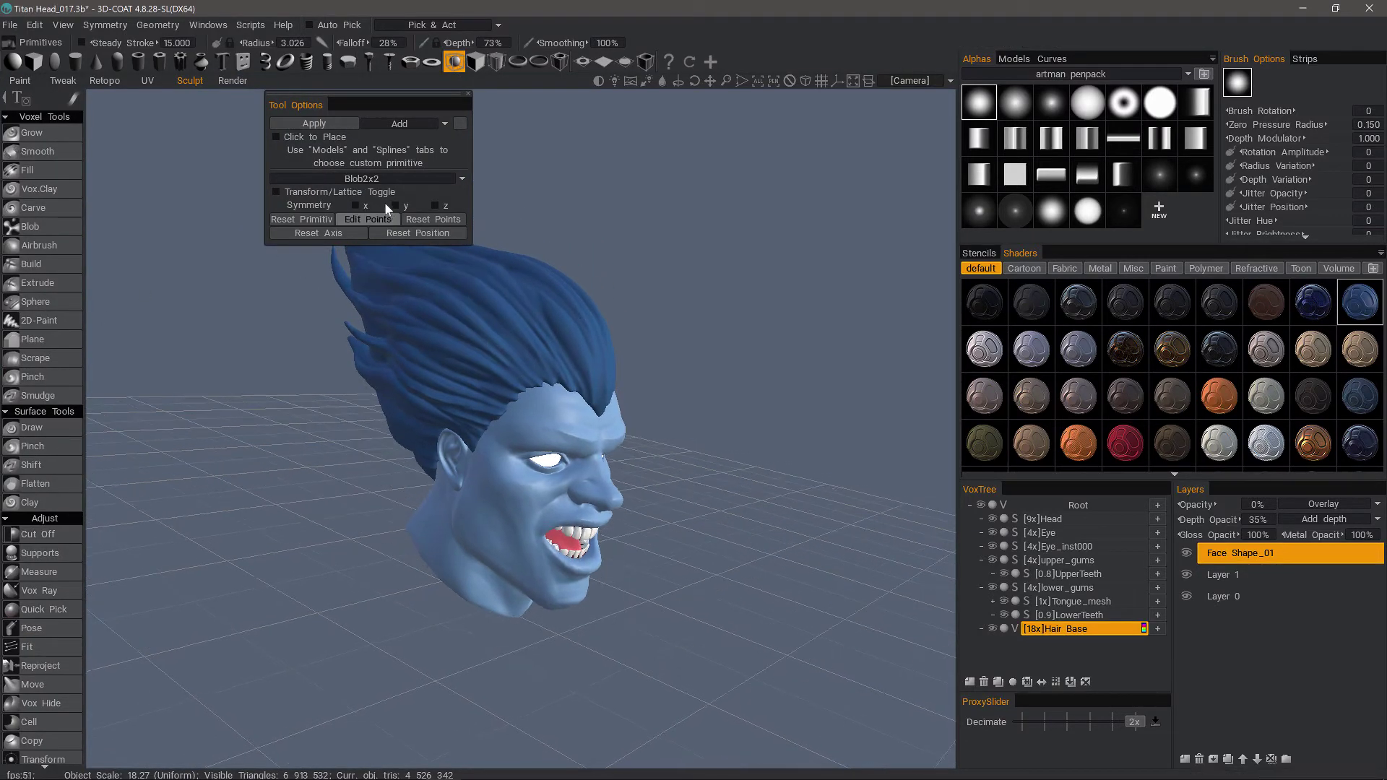
left_click(389, 178)
left_click(336, 237)
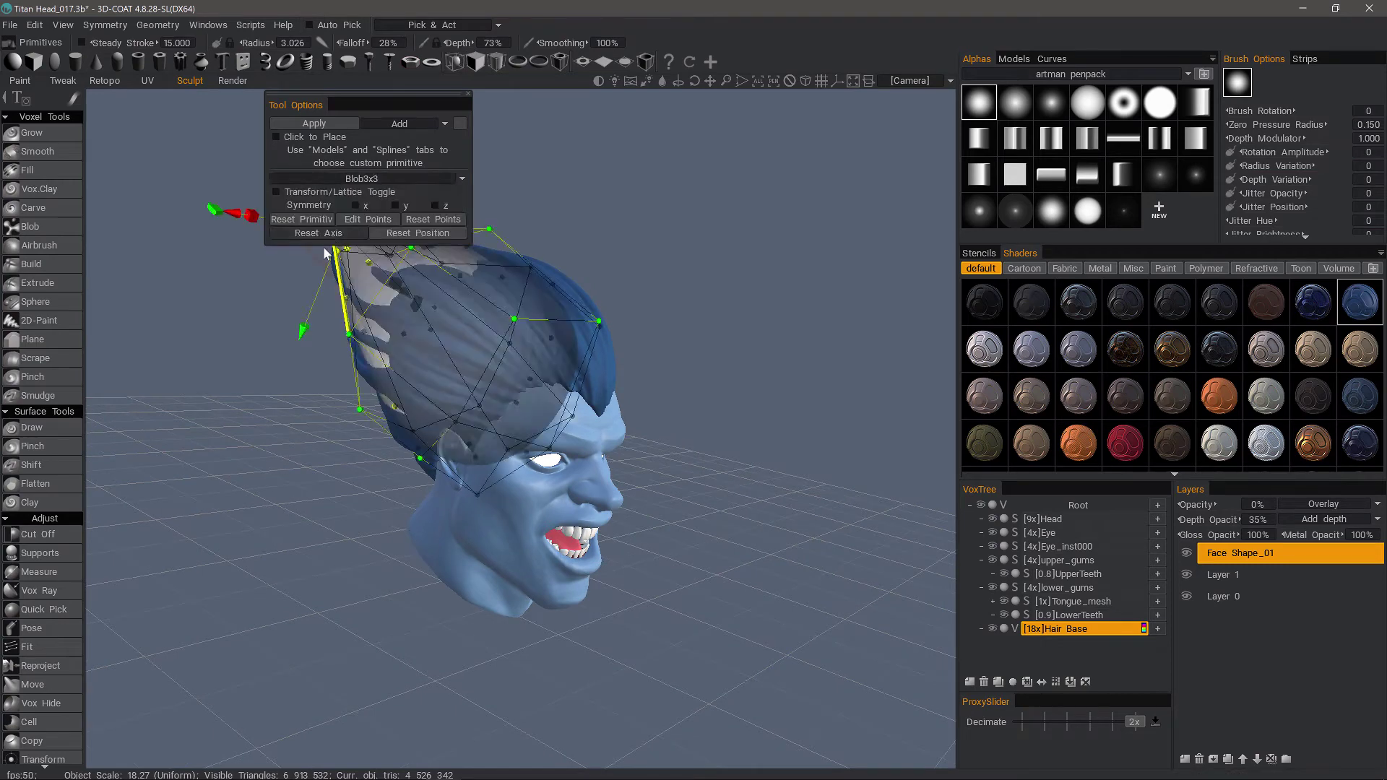
middle_click_drag(108, 377, 255, 411, "alt")
left_click_drag(257, 414, 411, 284)
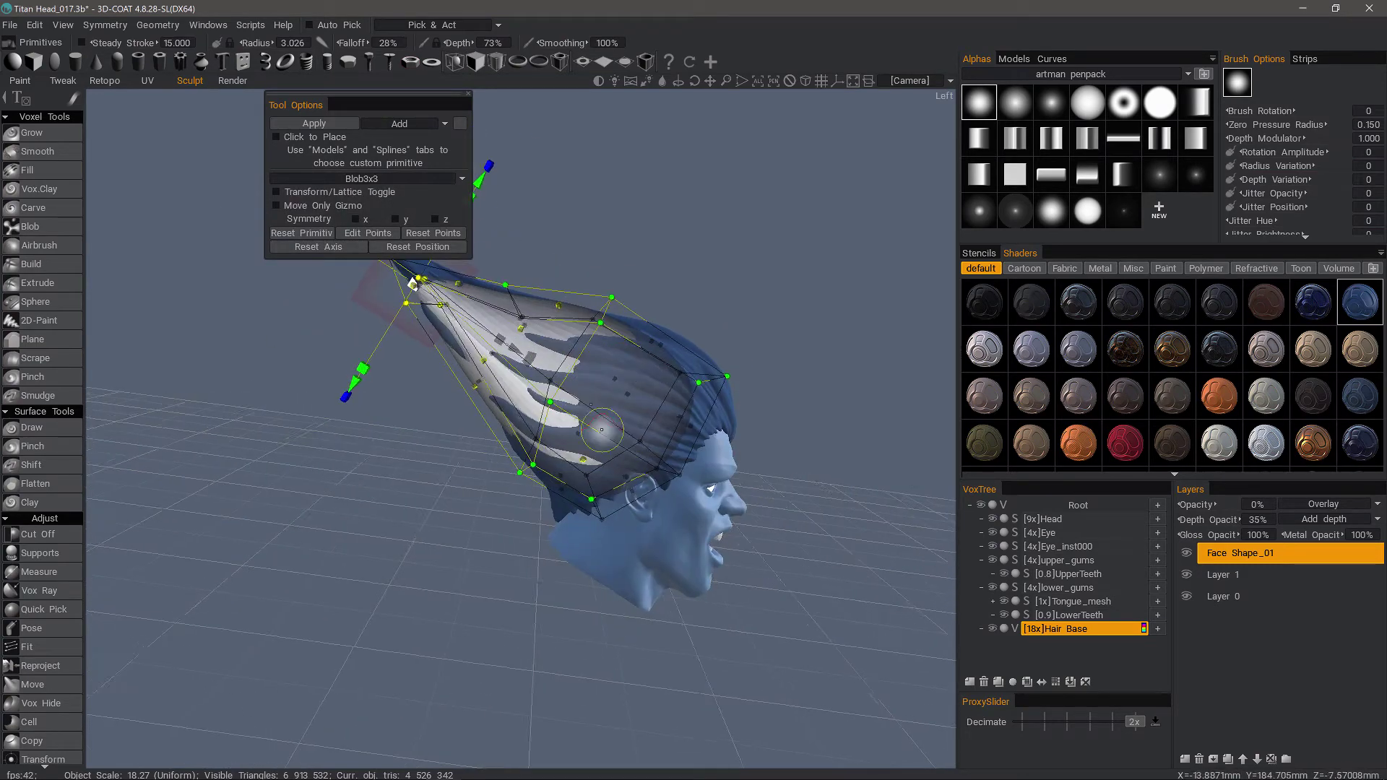
left_click_drag(611, 429, 405, 412, "alt")
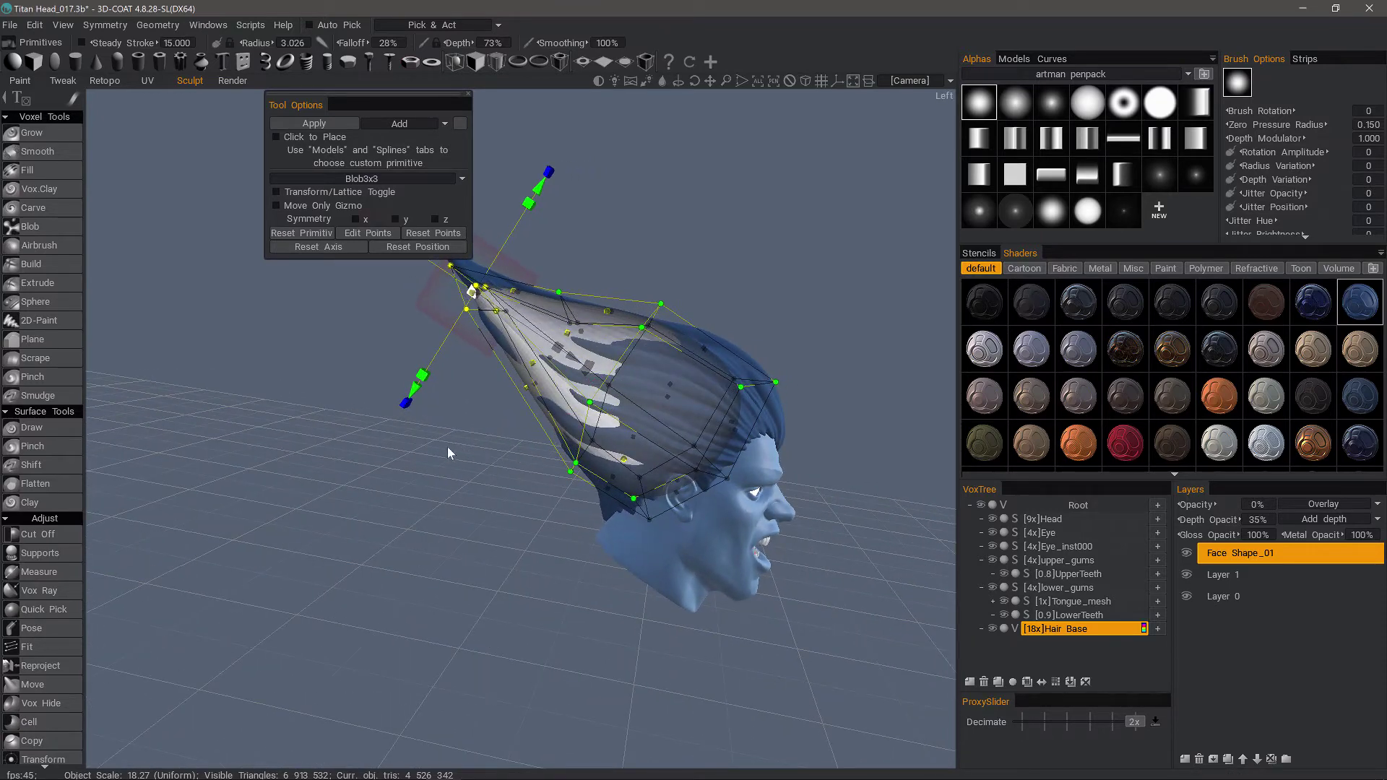
left_click_drag(447, 452, 710, 245)
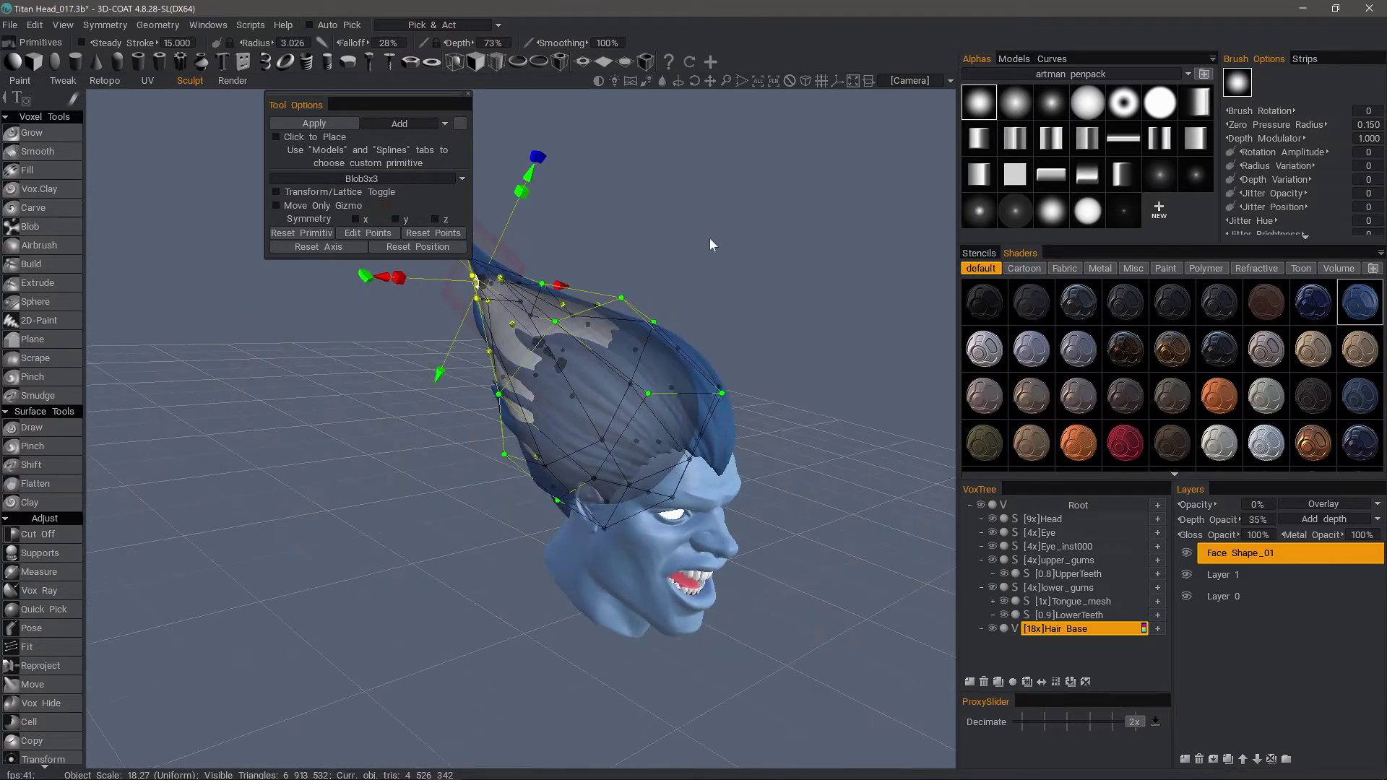
left_click(54, 135)
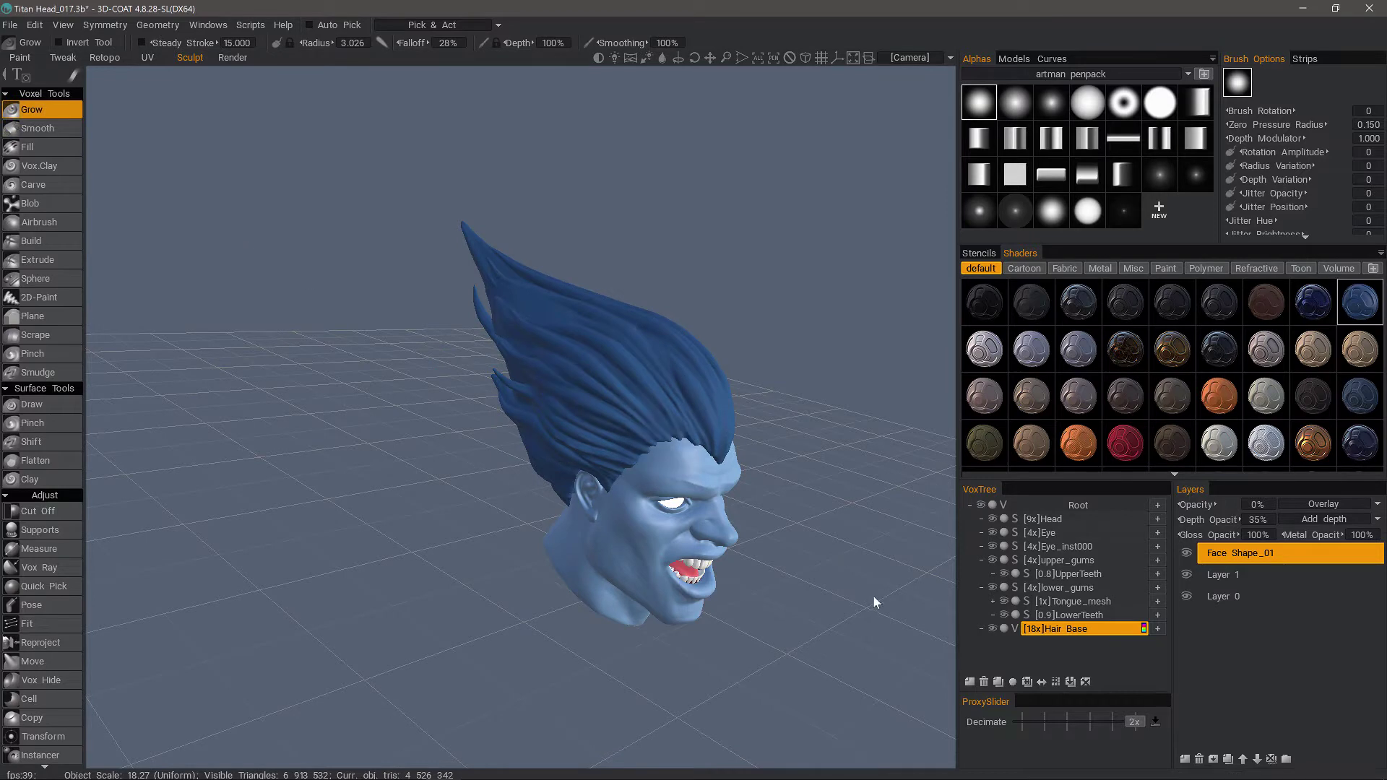
- Hide the Hair Base object and add a new voxel layer at the end of the VoxTree
mouse_move(881, 590)
left_mouse_down()
mouse_move(481, 465)
mouse_move(520, 403)
left_mouse_up()
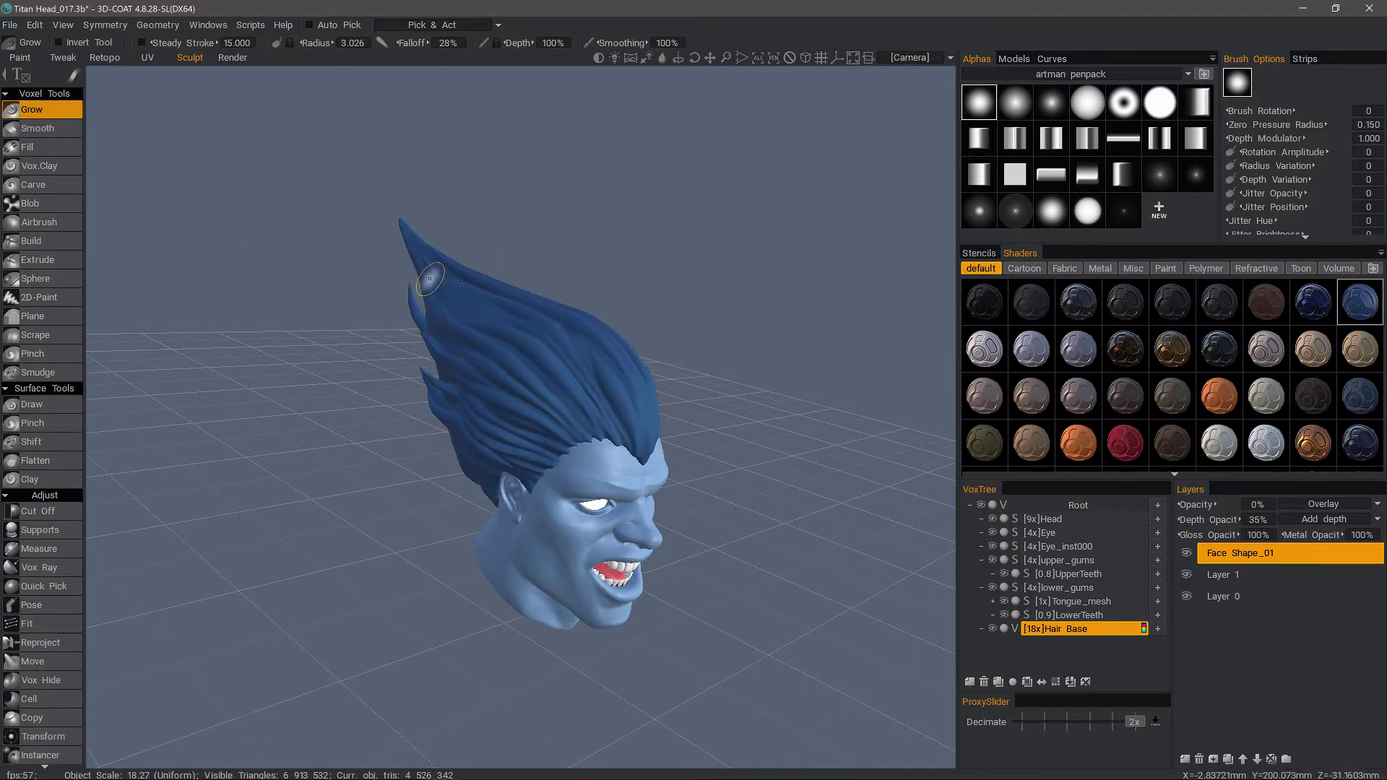
left_click_drag(431, 274, 371, 536, "alt")
left_click_drag(937, 579, 961, 598)
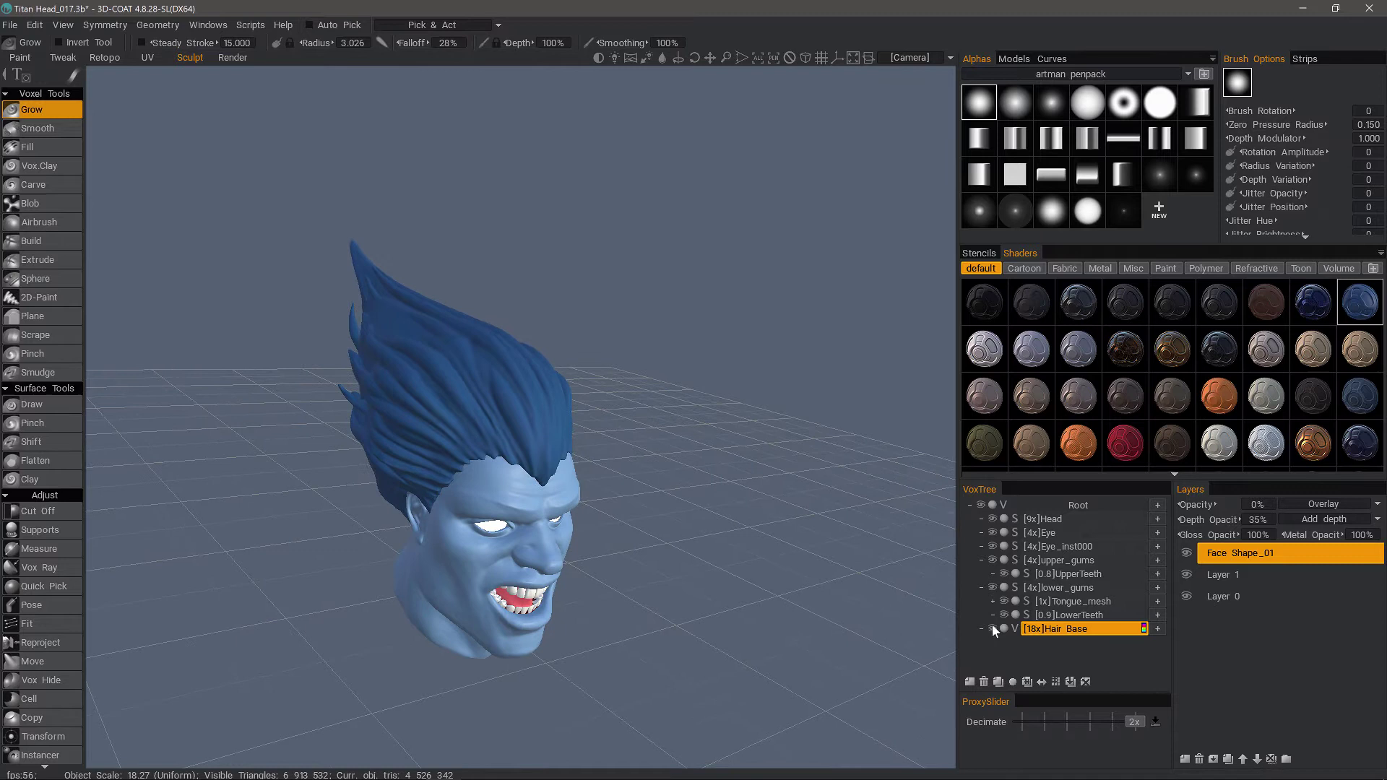
left_click(970, 682)
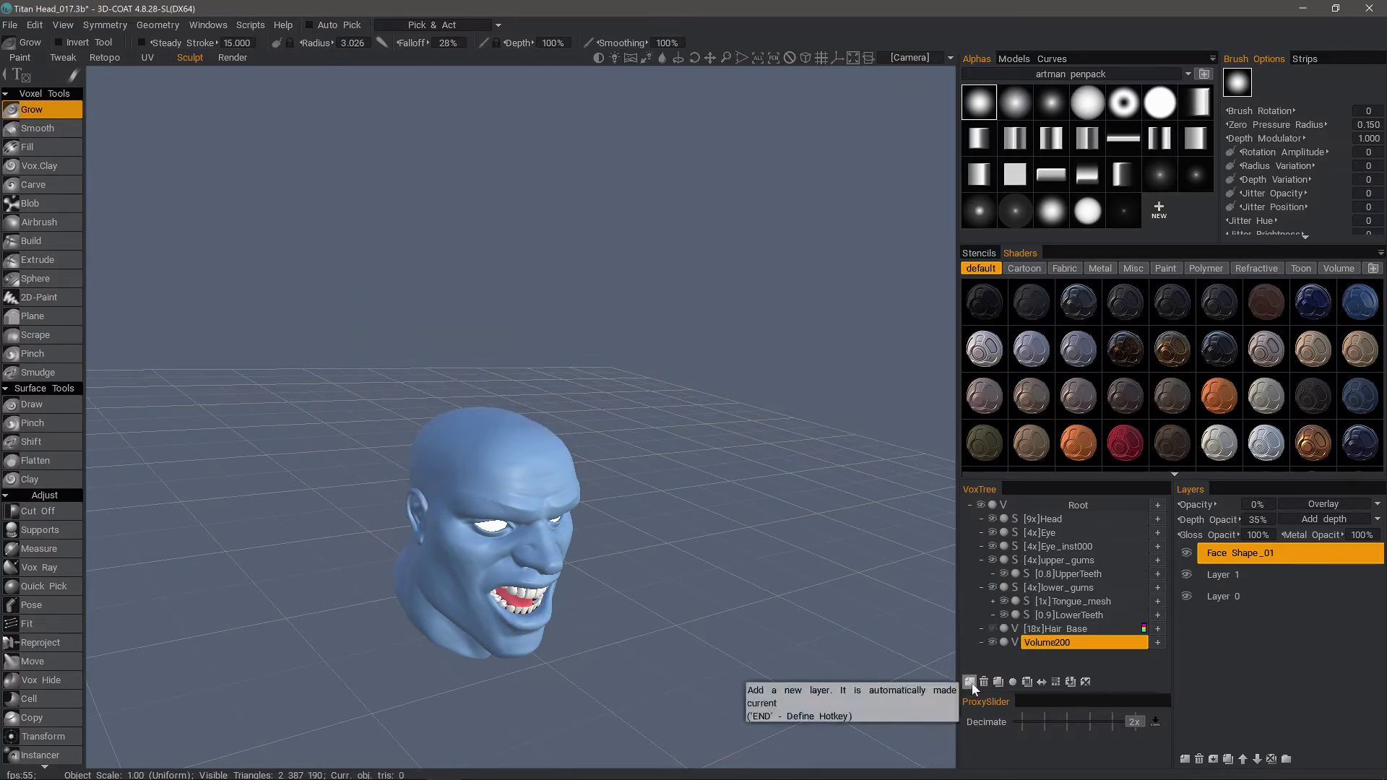
- Enlarge the brush radius to 5.233 and select the Muscle tool for building hair on the bald head
right_click_drag(474, 453, 503, 450)
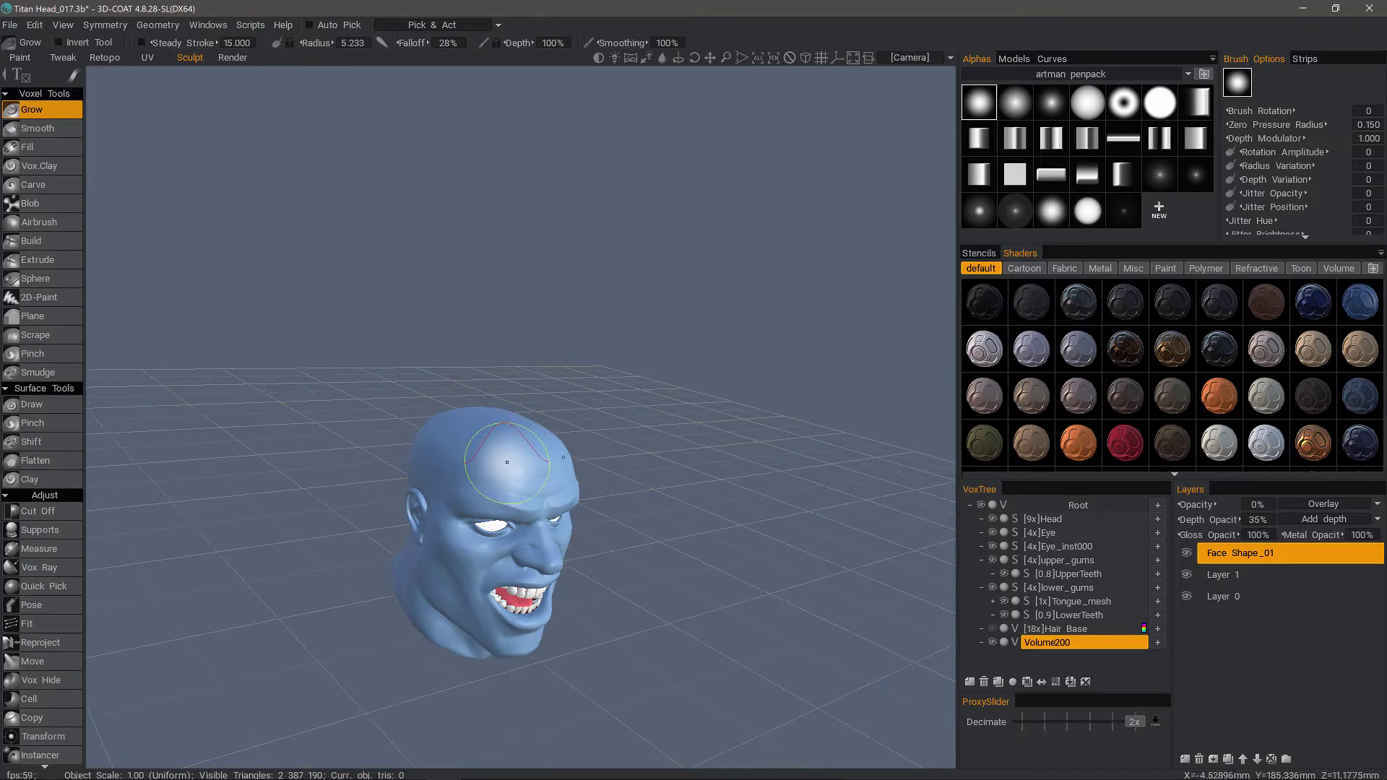
left_click_drag(508, 449, 479, 397, "alt")
scroll(495, 449, "up", 1)
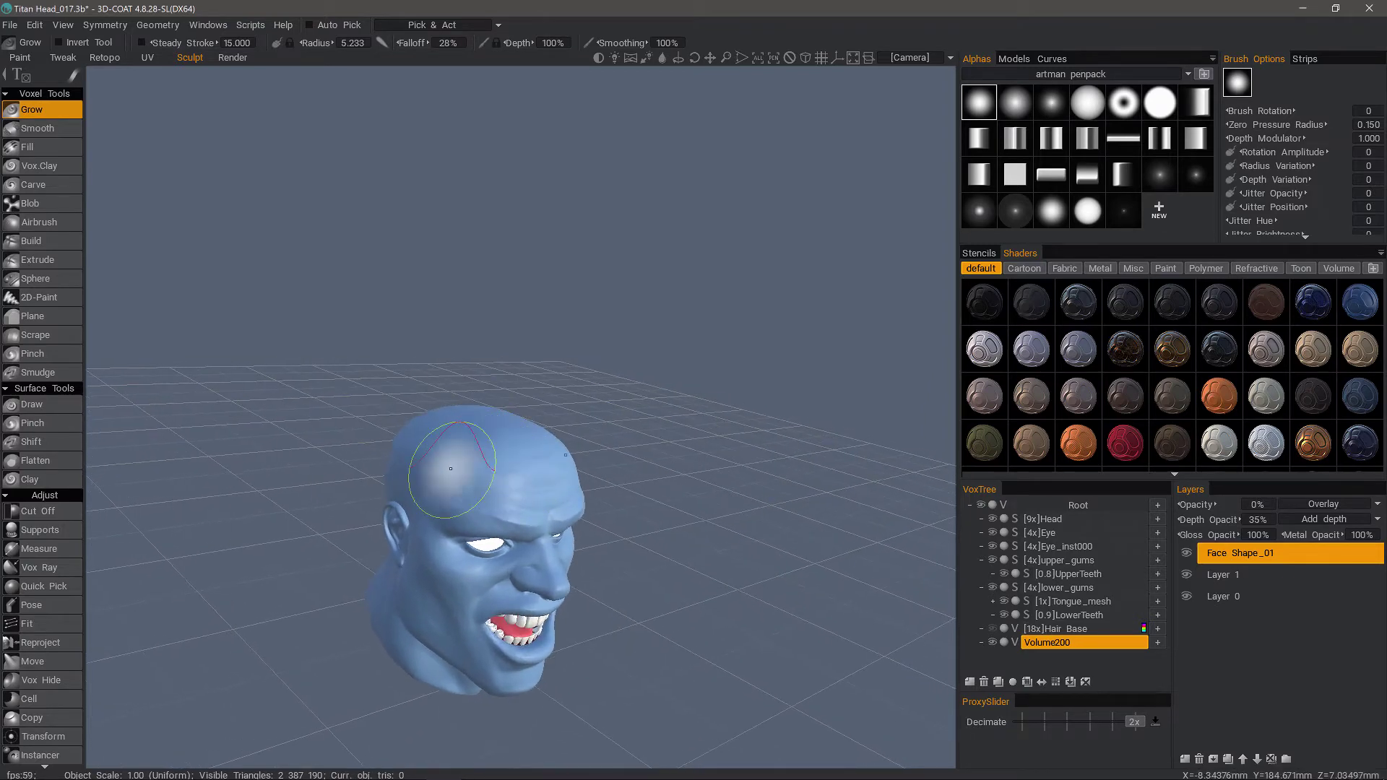
left_click_drag(480, 467, 458, 455, "alt")
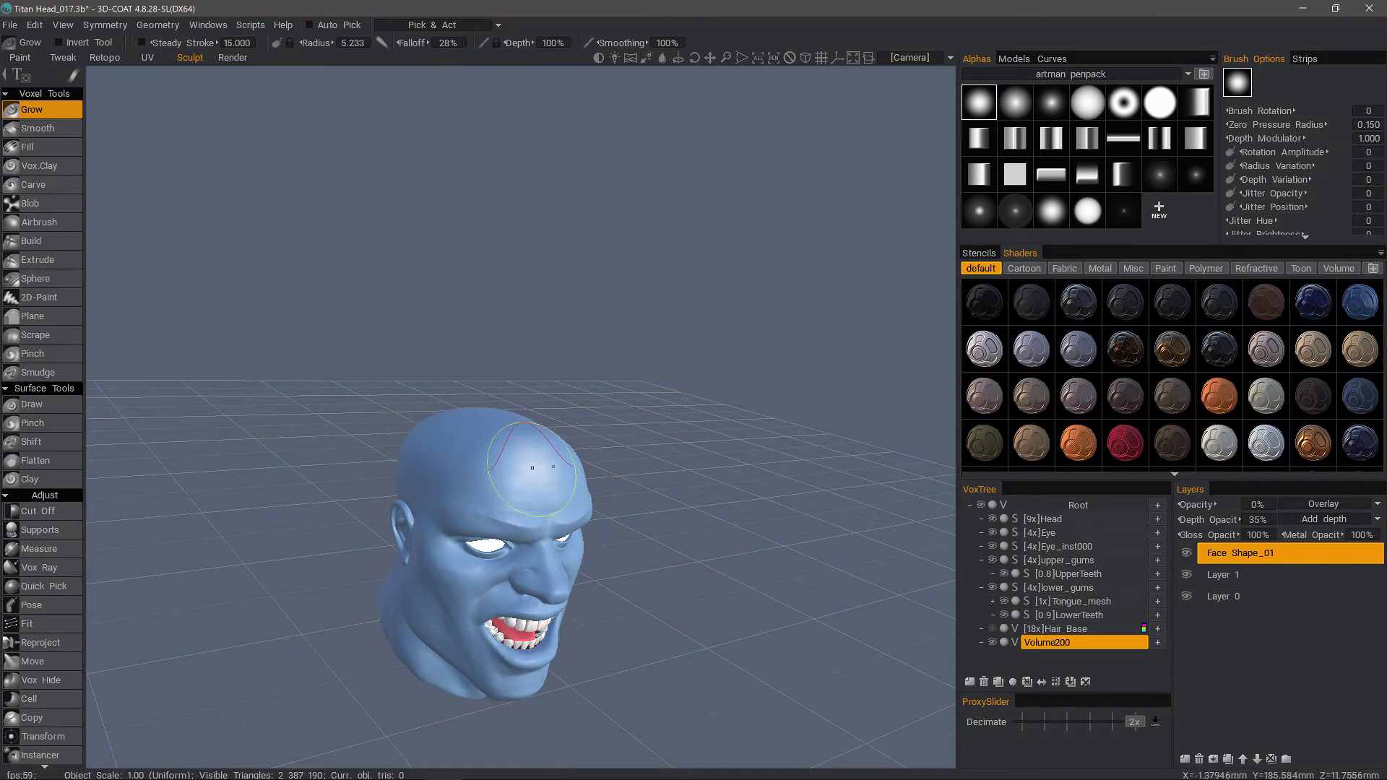
scroll(485, 471, "up", 3)
middle_click_drag(491, 471, 539, 342, "alt")
left_click_drag(539, 343, 537, 370, "alt")
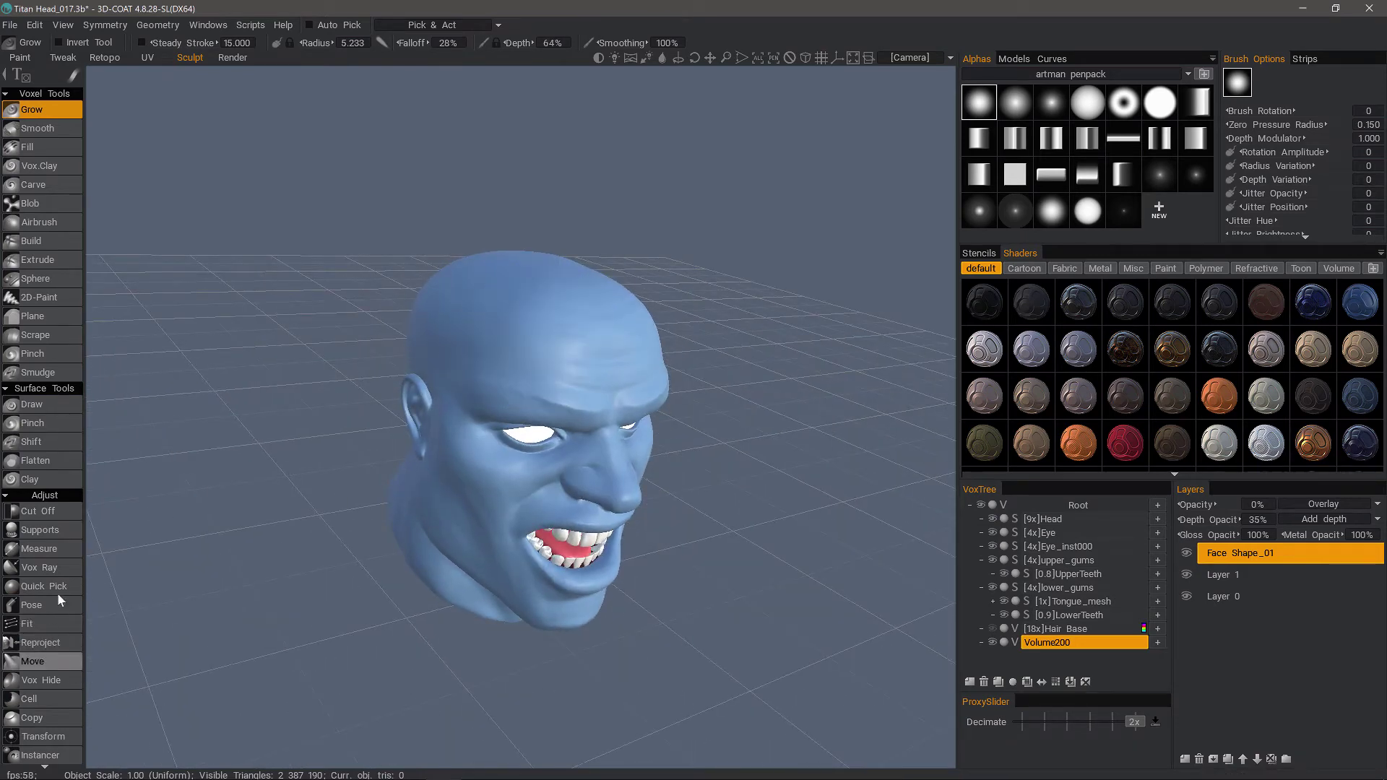
scroll(58, 592, "down", 10)
left_click(36, 648)
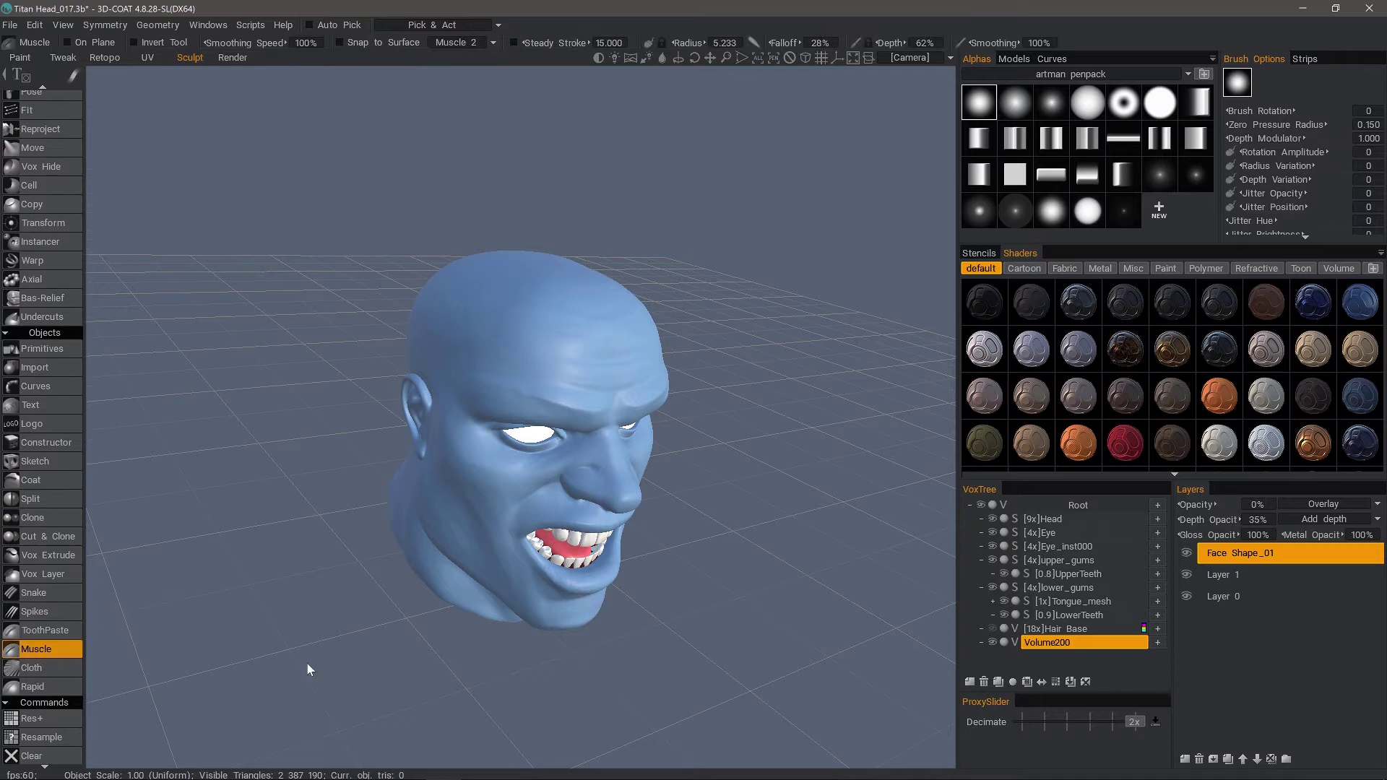
- Try a long tapered Muscle stroke sweeping up and back from the side of the scalp, and remove it
mouse_move(546, 325)
left_mouse_down()
mouse_move(309, 253)
mouse_move(276, 225)
left_mouse_up()
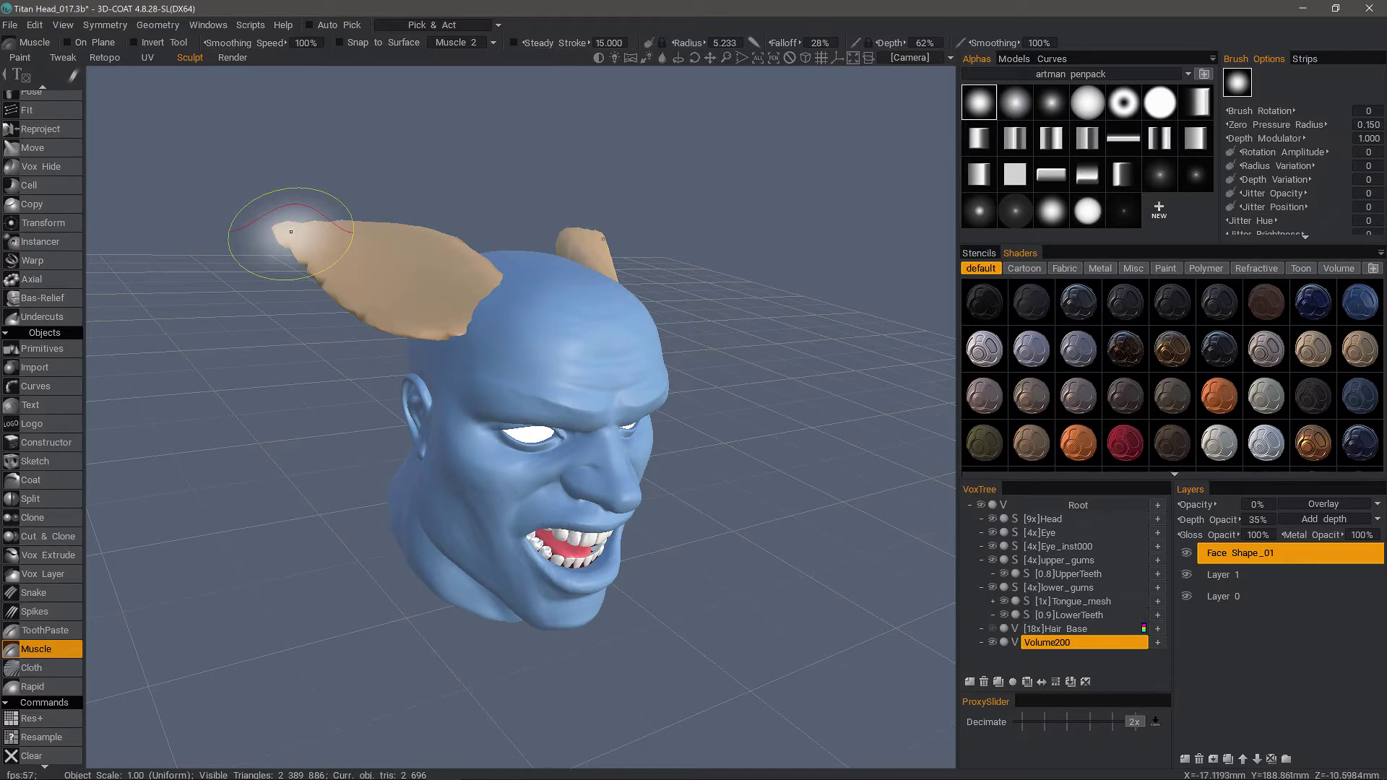
mouse_move(290, 231)
left_mouse_down()
mouse_move(388, 232)
mouse_move(356, 263)
mouse_move(463, 309)
mouse_move(356, 281)
left_mouse_up()
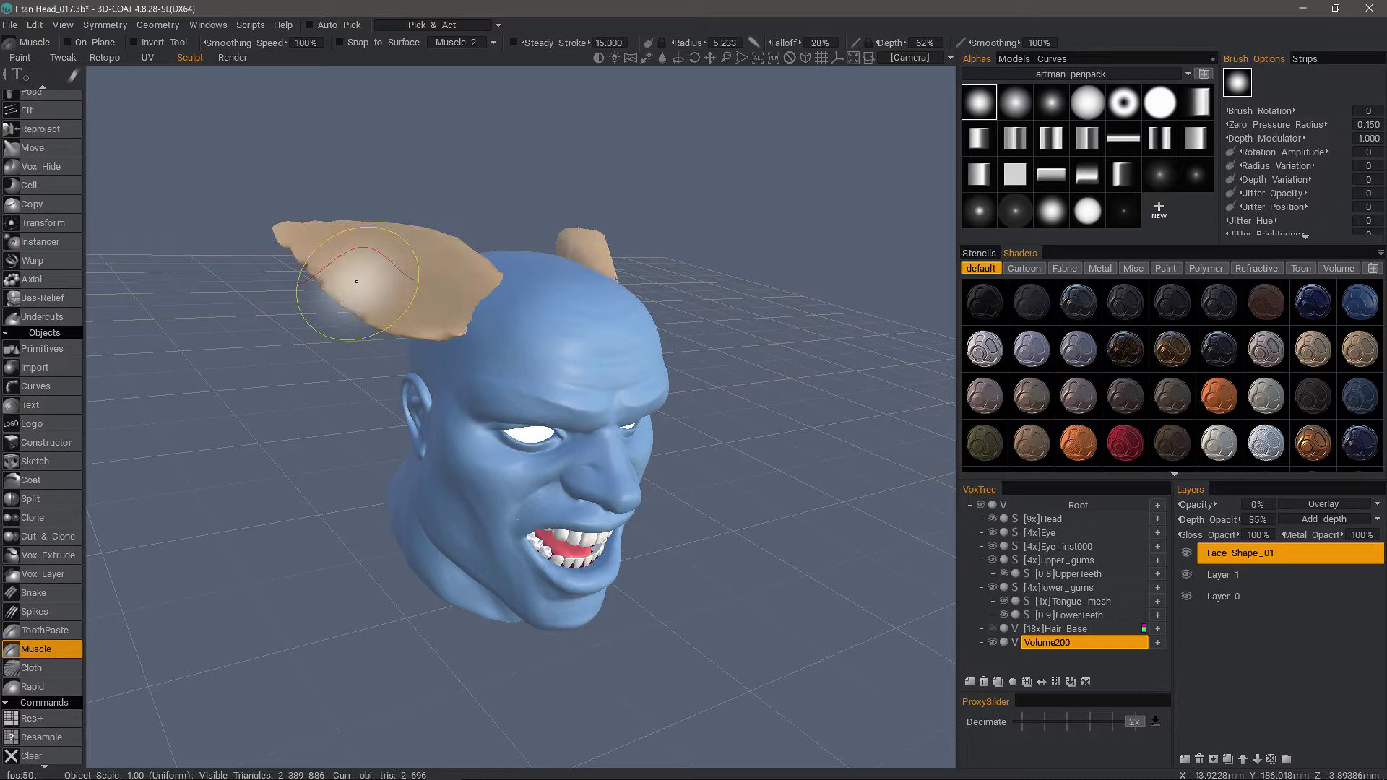
left_click(1085, 683)
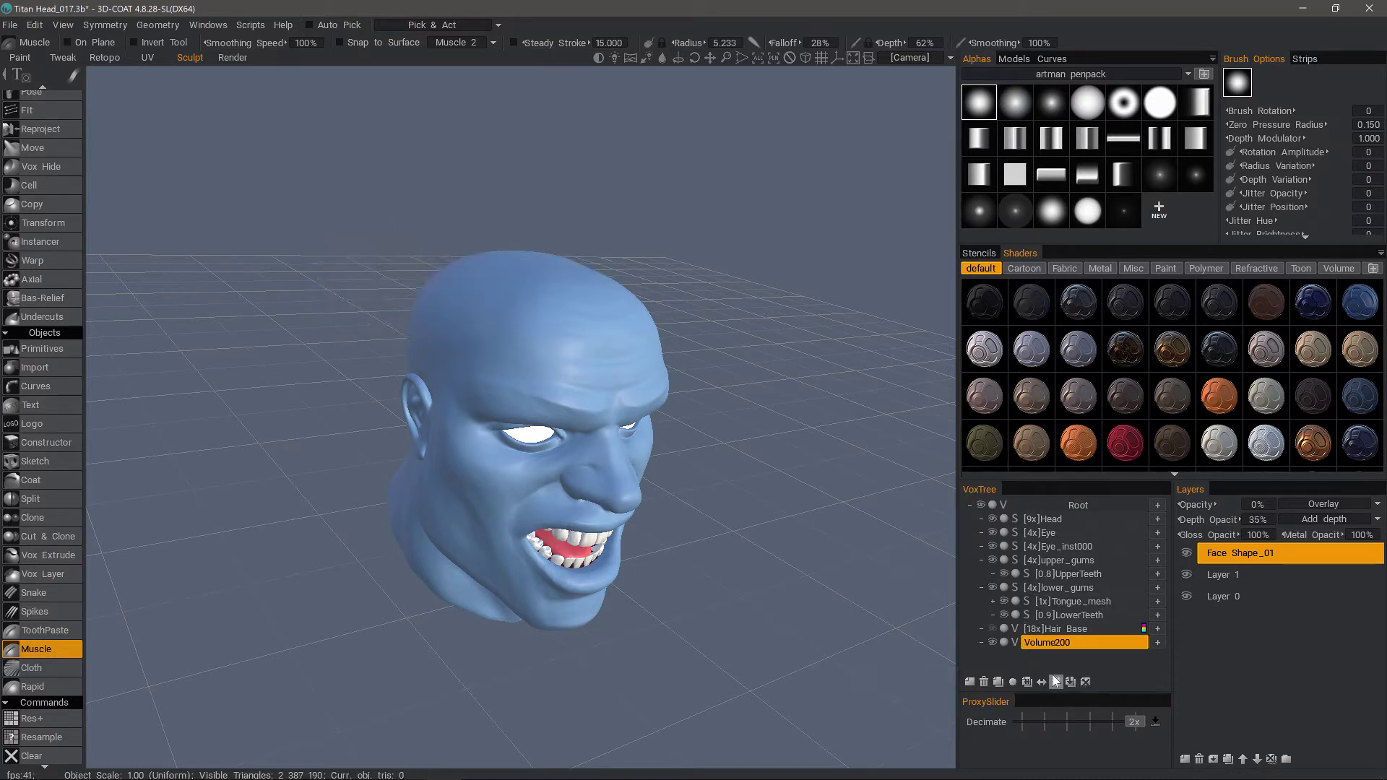
- Increase the voxel resolution of the new Volume200 layer to 8x
left_click(1055, 682)
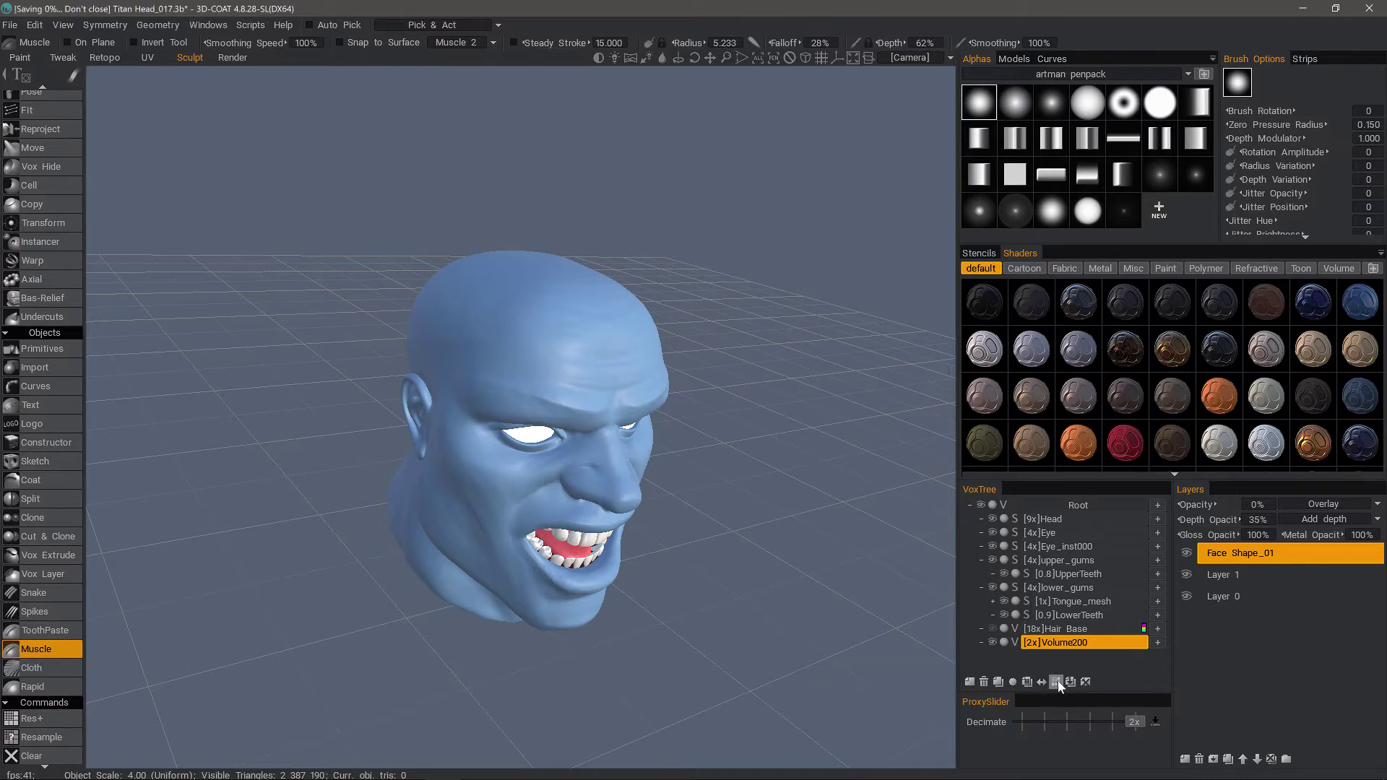
scroll(475, 588, "down", 10)
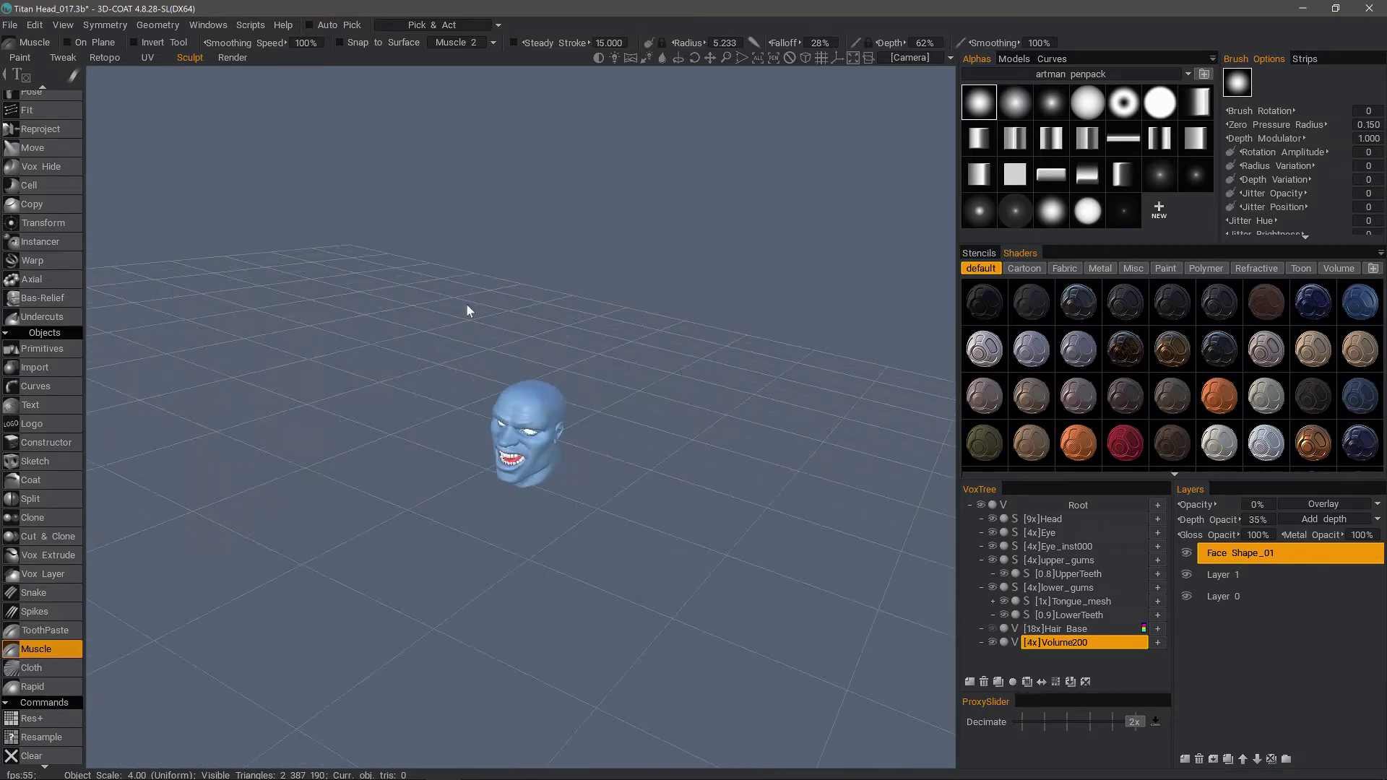
scroll(406, 397, "down", 4)
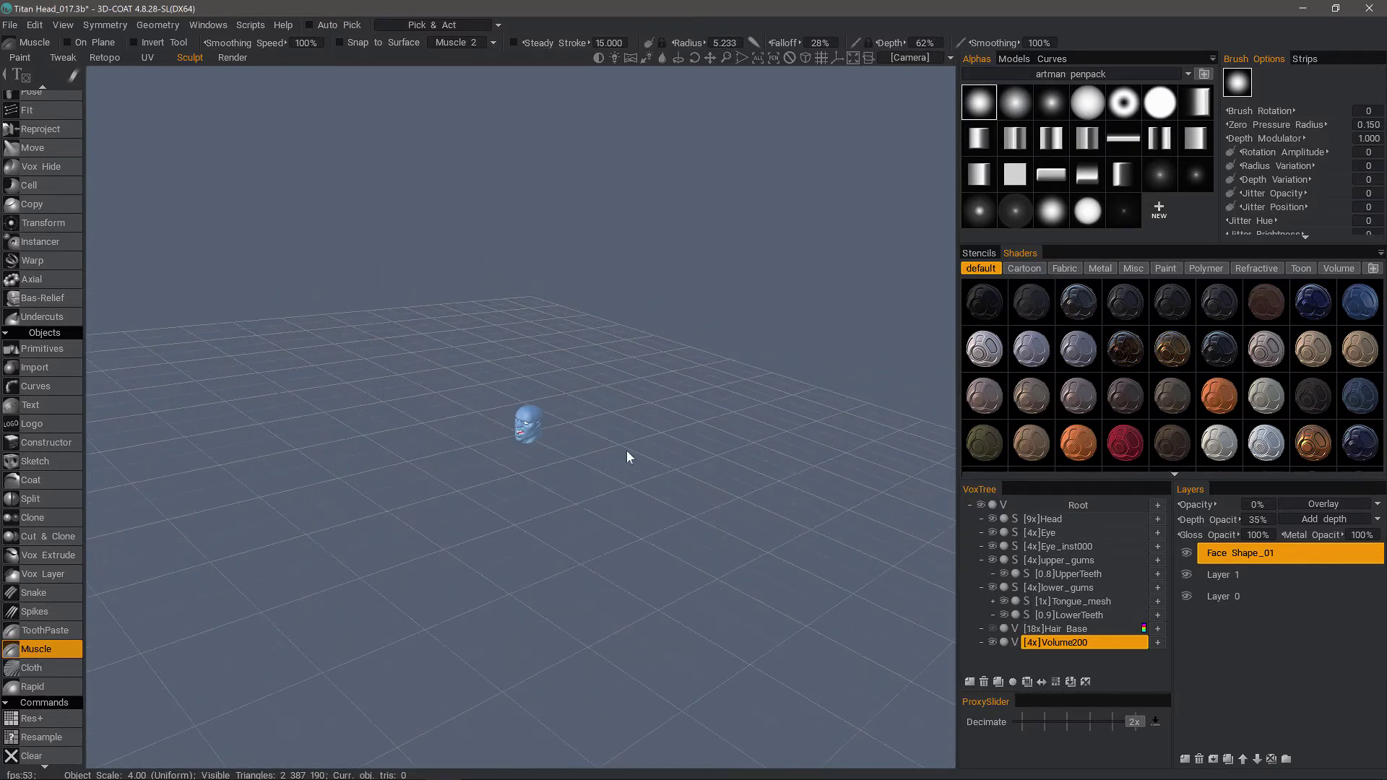
left_click_drag(530, 519, 1039, 645, "alt")
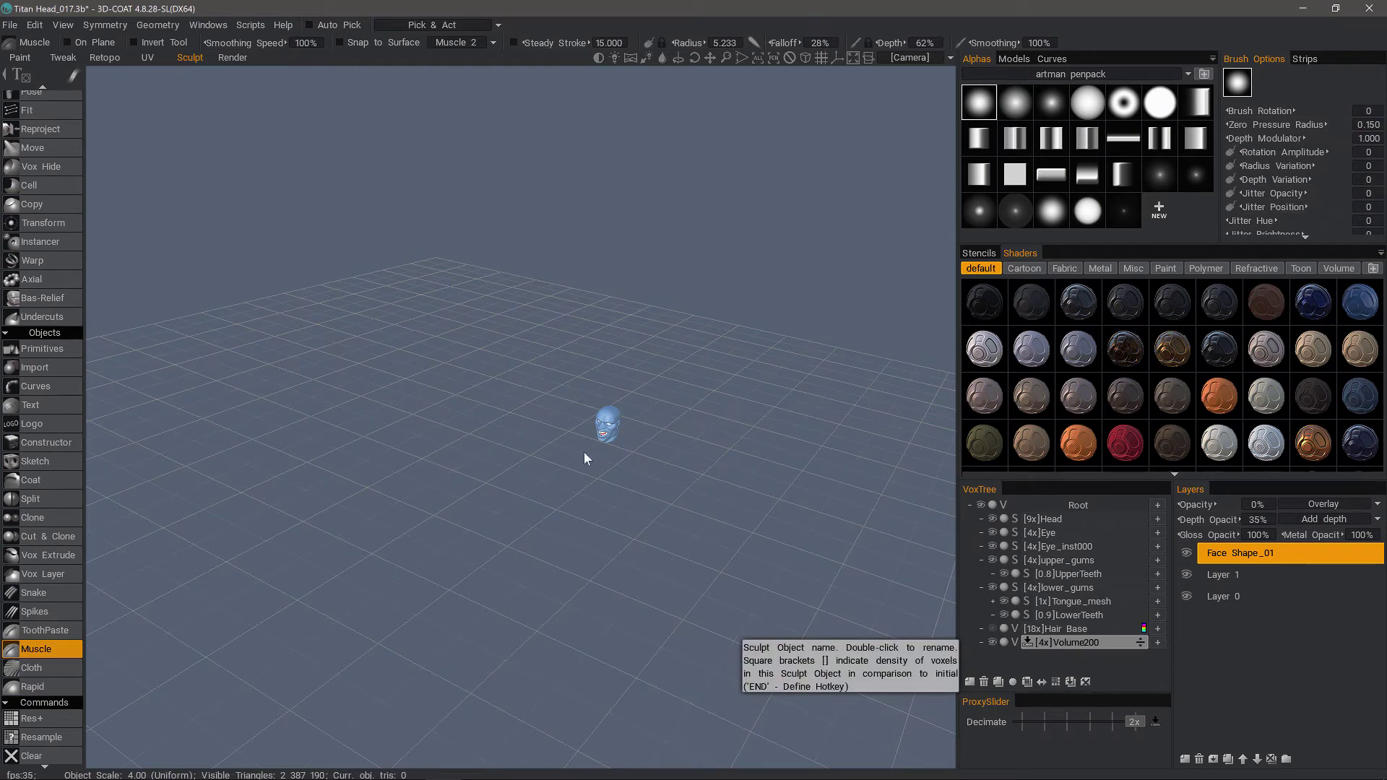
right_click_drag(583, 452, 931, 606)
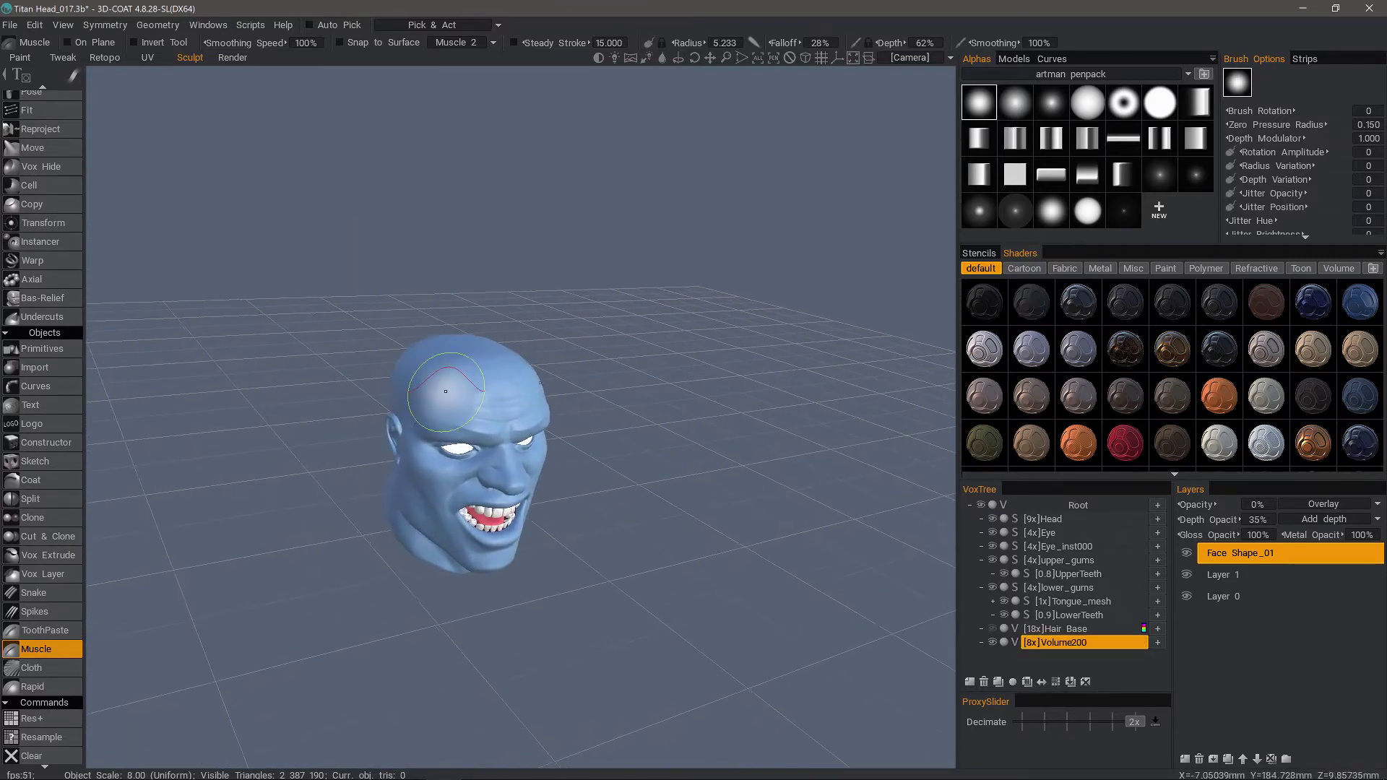
- Try a long Muscle stroke from the forehead out past the back of the head at 8x resolution, and undo it
left_click_drag(499, 376, 276, 285)
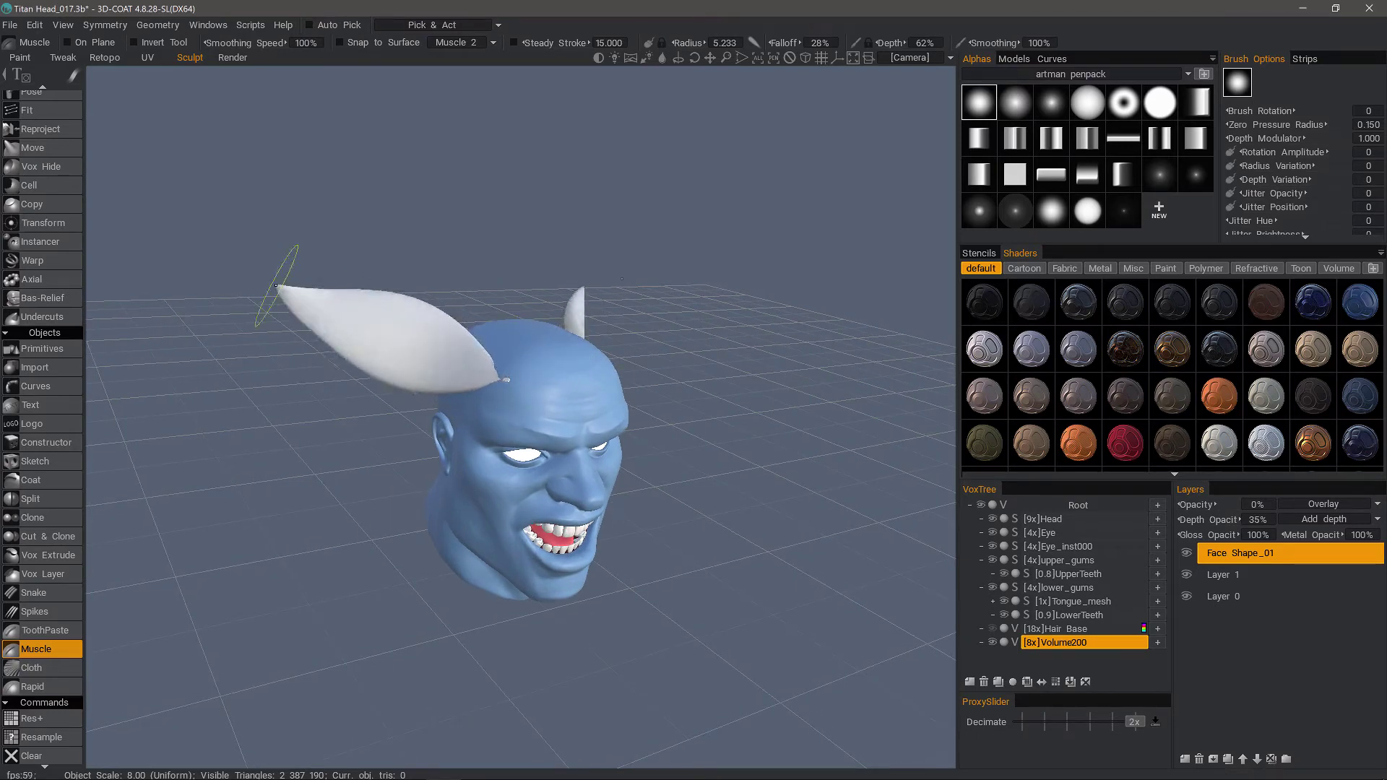
mouse_move(351, 463)
left_mouse_down()
mouse_move(362, 450)
mouse_move(436, 453)
mouse_move(434, 425)
mouse_move(573, 356)
left_mouse_up()
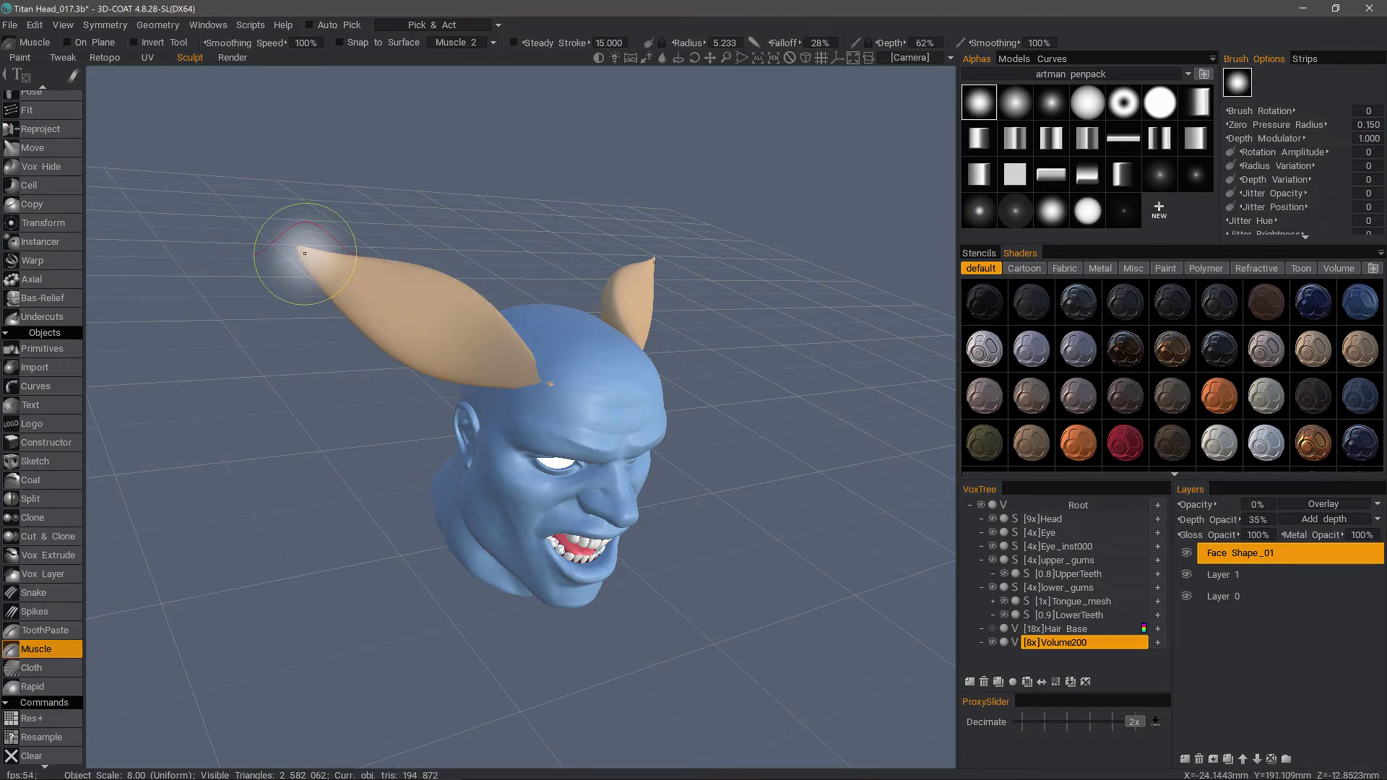
key("ctrl+z")
key("ctrl+z")
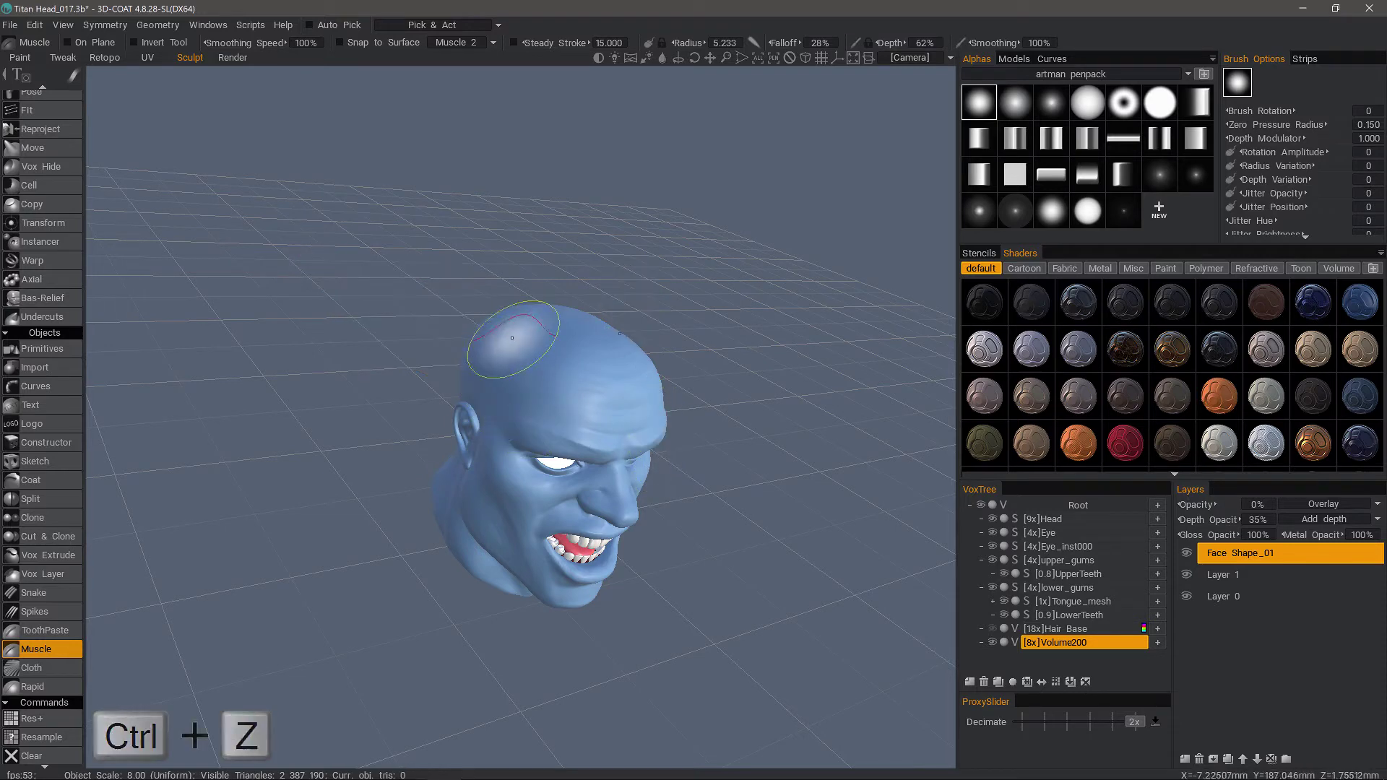
- Reduce the brush radius to 2.740, raise the depth to 176%, and draw Muscle strands from the hairline back over the scalp
mouse_move(550, 344)
left_mouse_down("alt")
mouse_move(567, 377)
mouse_move(550, 373)
mouse_move(569, 382)
left_mouse_up("alt")
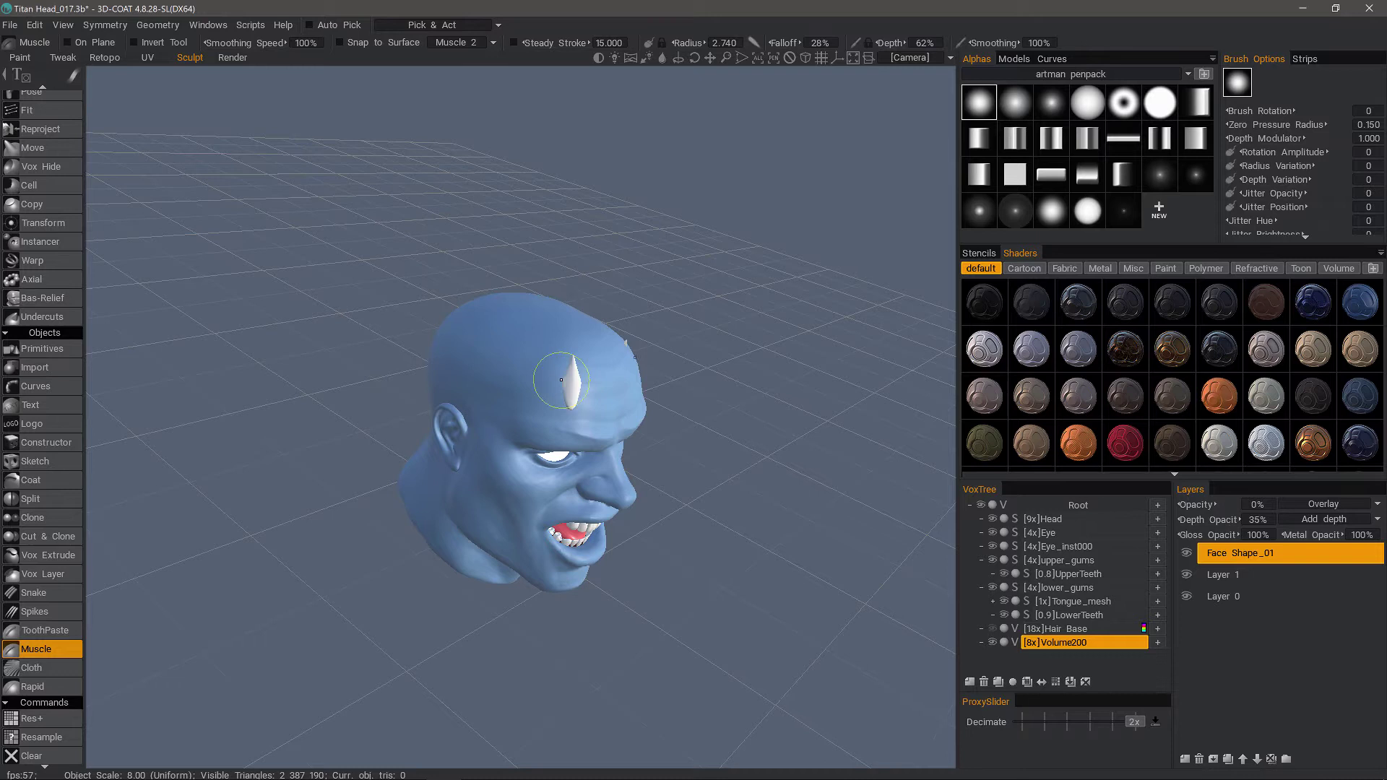
left_click_drag(478, 340, 453, 337)
left_click_drag(560, 358, 470, 323)
mouse_move(592, 369)
left_mouse_down()
mouse_move(566, 329)
mouse_move(505, 311)
mouse_move(452, 349)
left_mouse_up()
mouse_move(452, 349)
middle_mouse_down()
mouse_move(545, 370)
mouse_move(533, 383)
middle_mouse_up()
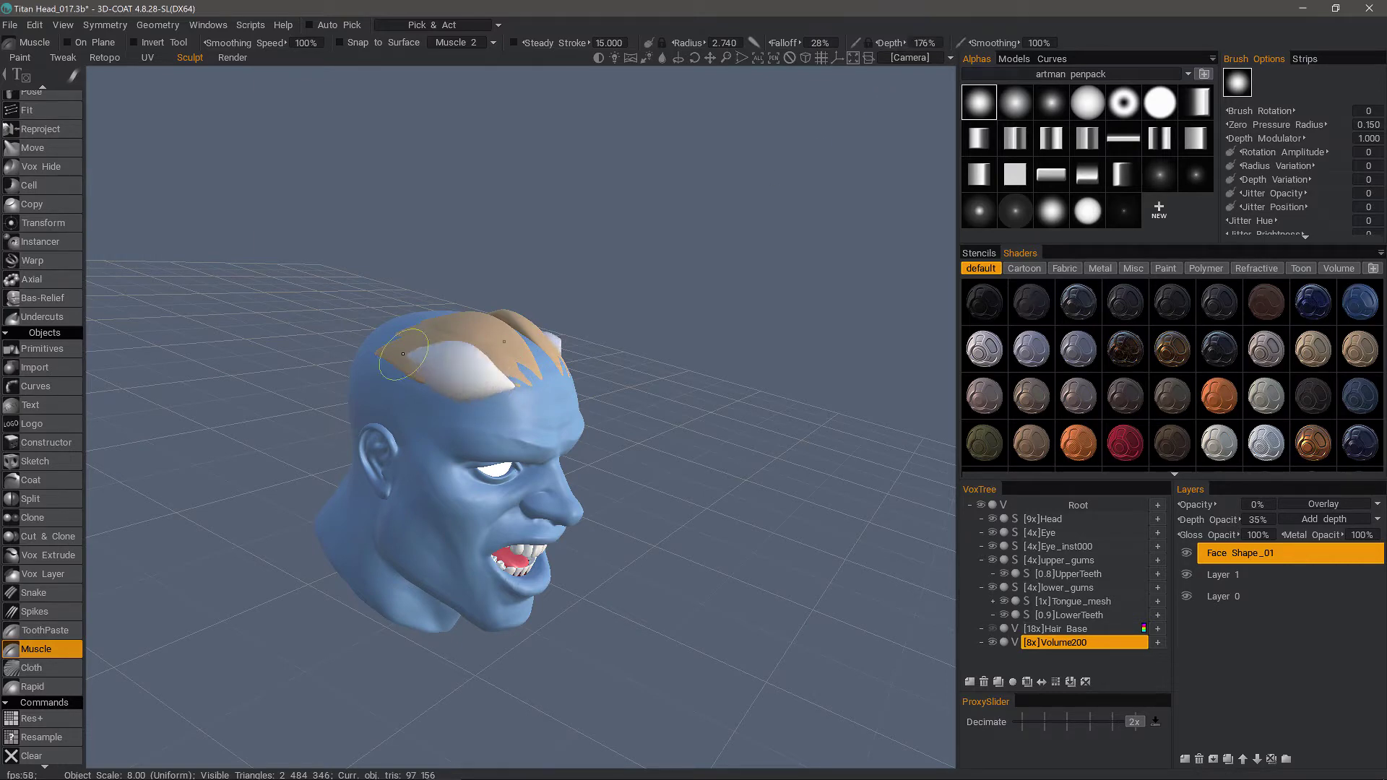
- Add thicker overlapping Muscle strands from the front hairline toward the crown to fill out the hair clumps
left_click_drag(379, 348, 401, 349)
middle_click_drag(454, 361, 435, 428)
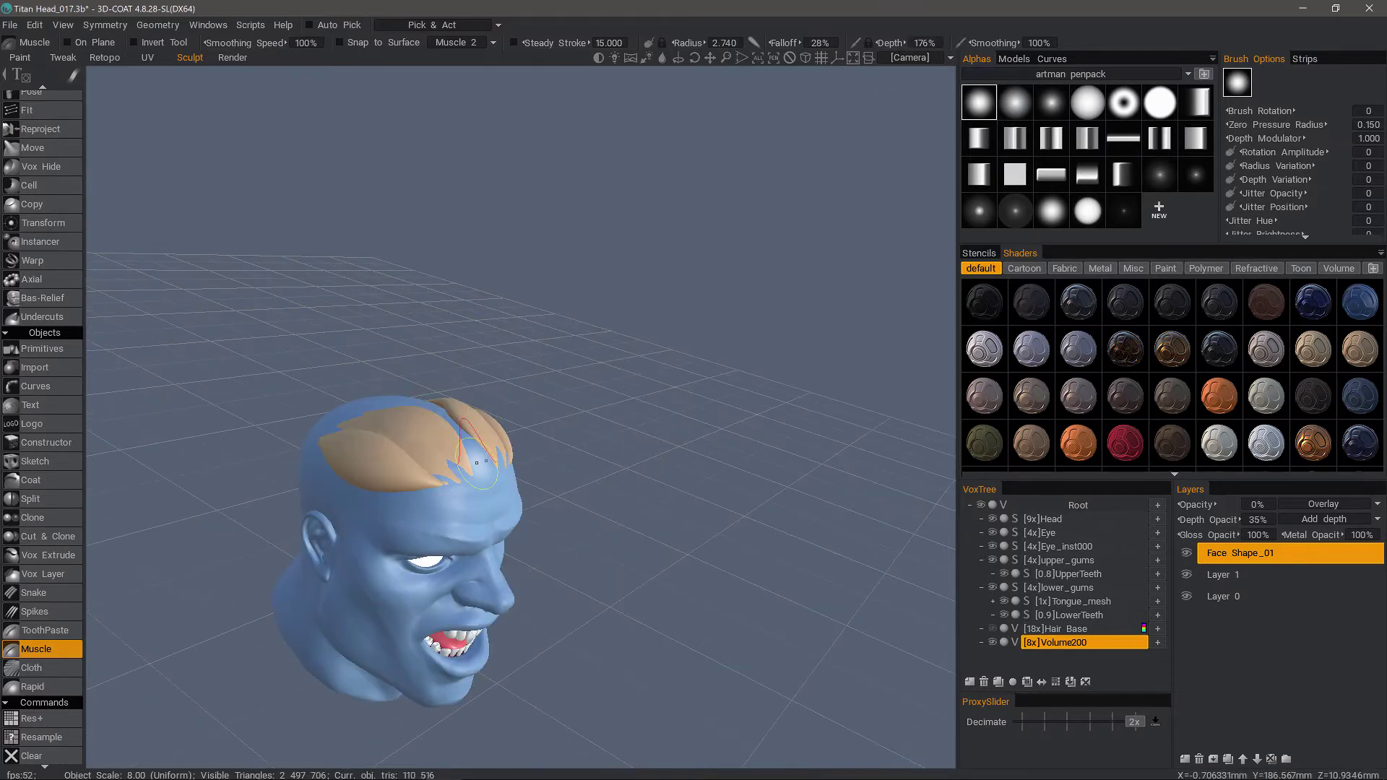
left_click_drag(471, 457, 367, 406)
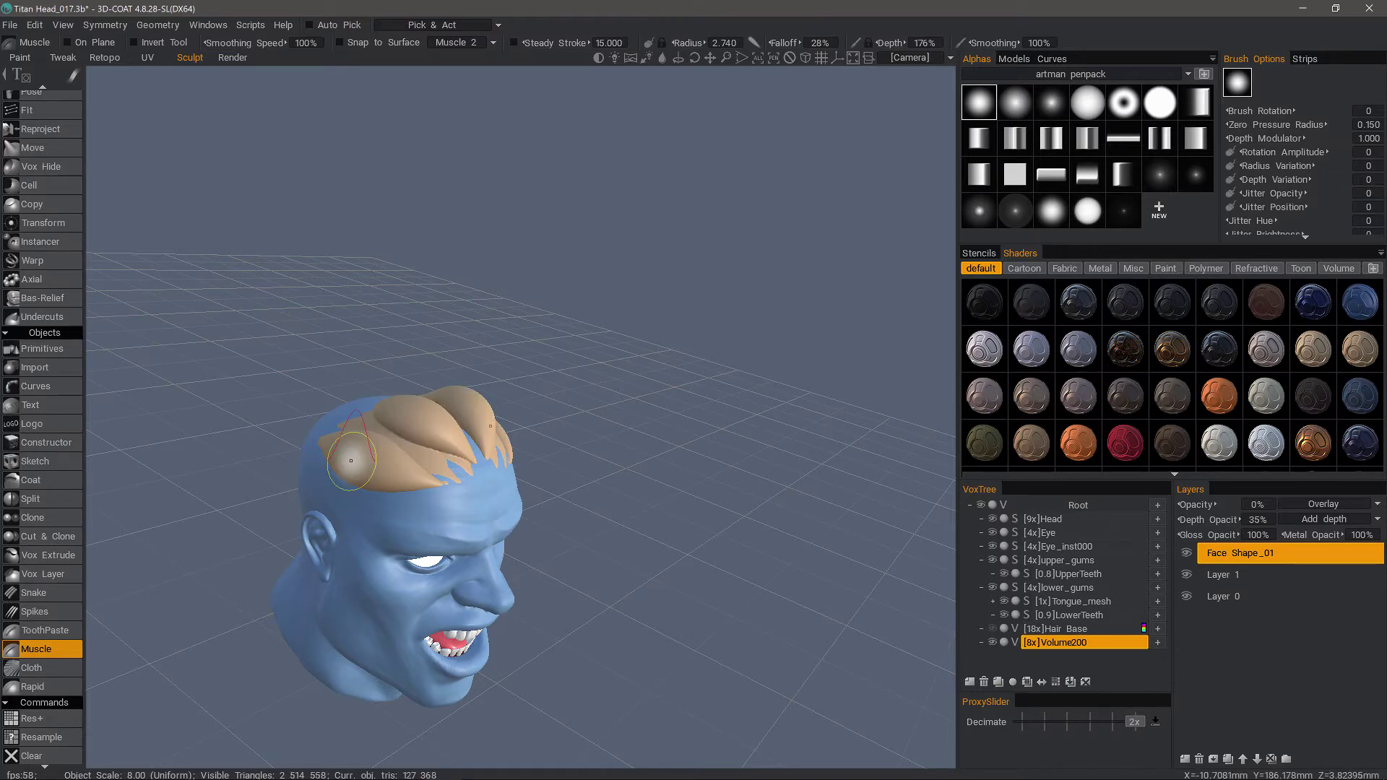
mouse_move(353, 460)
left_mouse_down("alt")
mouse_move(420, 435)
mouse_move(245, 439)
mouse_move(226, 452)
left_mouse_up("alt")
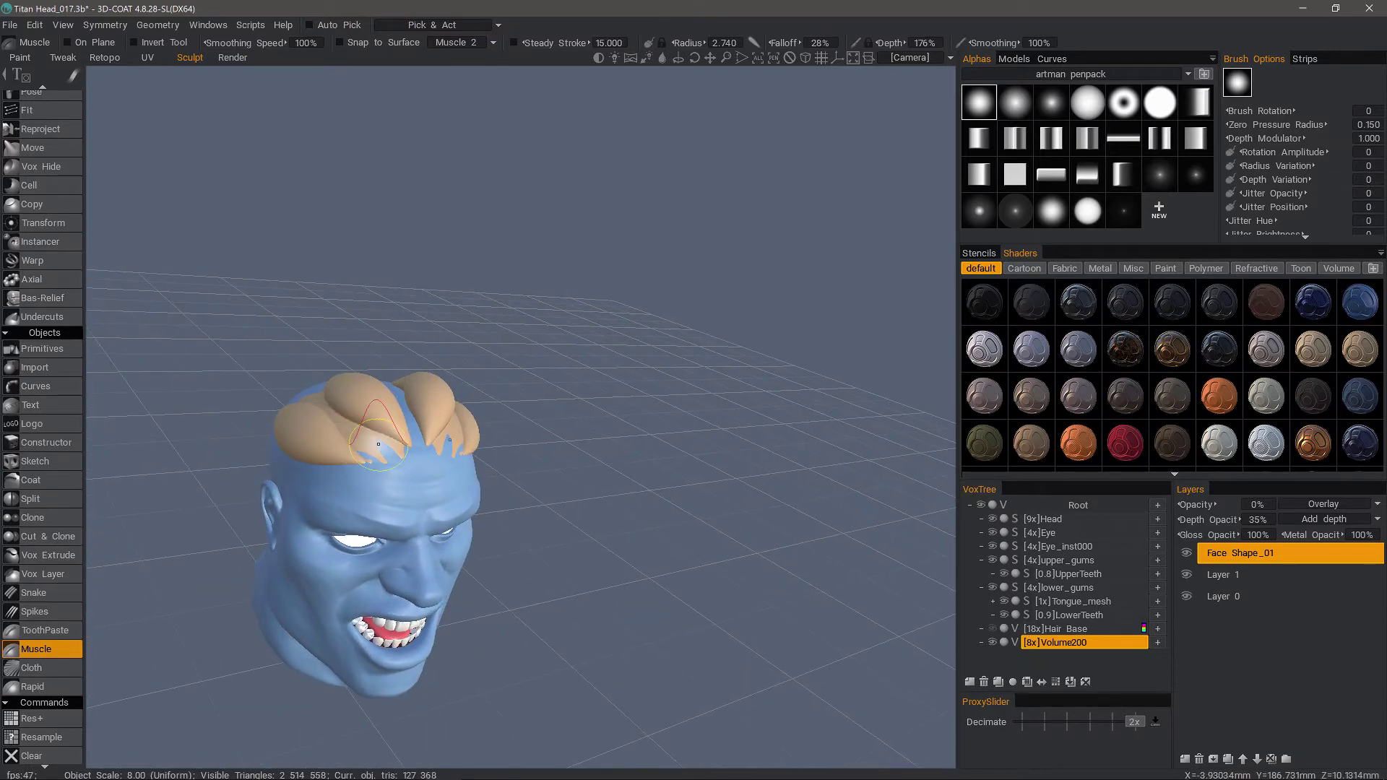
left_click_drag(381, 435, 336, 429)
middle_click_drag(238, 418, 289, 419)
left_click_drag(289, 419, 221, 439, "alt")
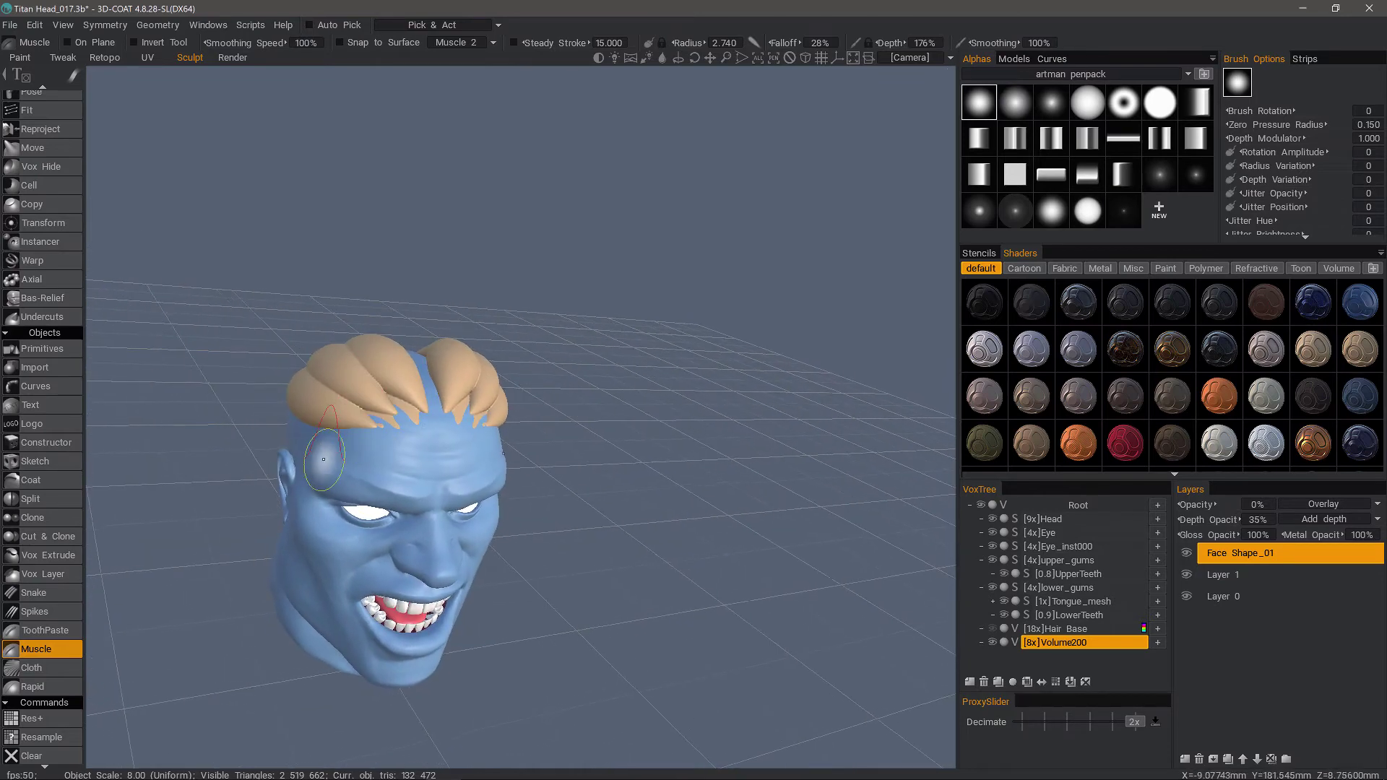
- Clear all strokes from the Volume200 layer and briefly show the Hair Base layer as a reference
left_click(1085, 682)
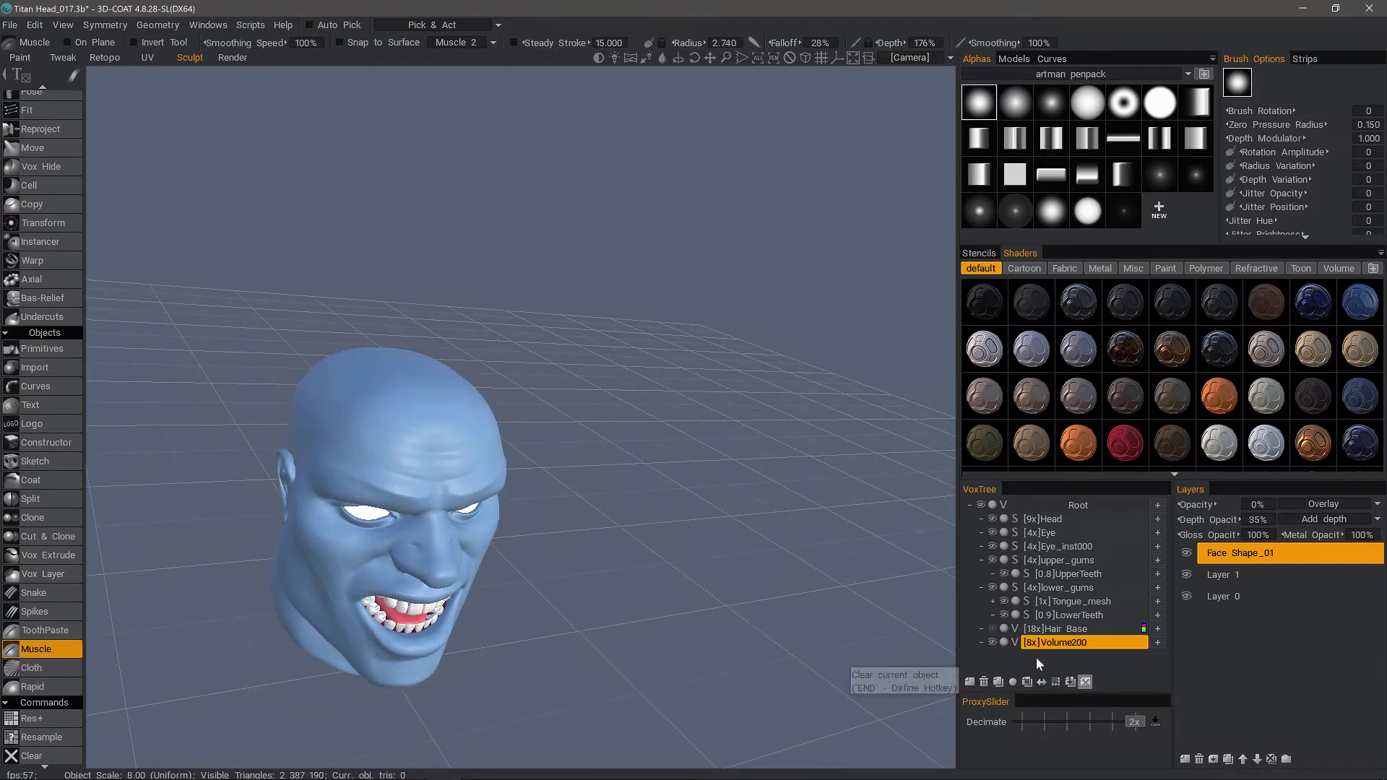
middle_click_drag(340, 304, 445, 375)
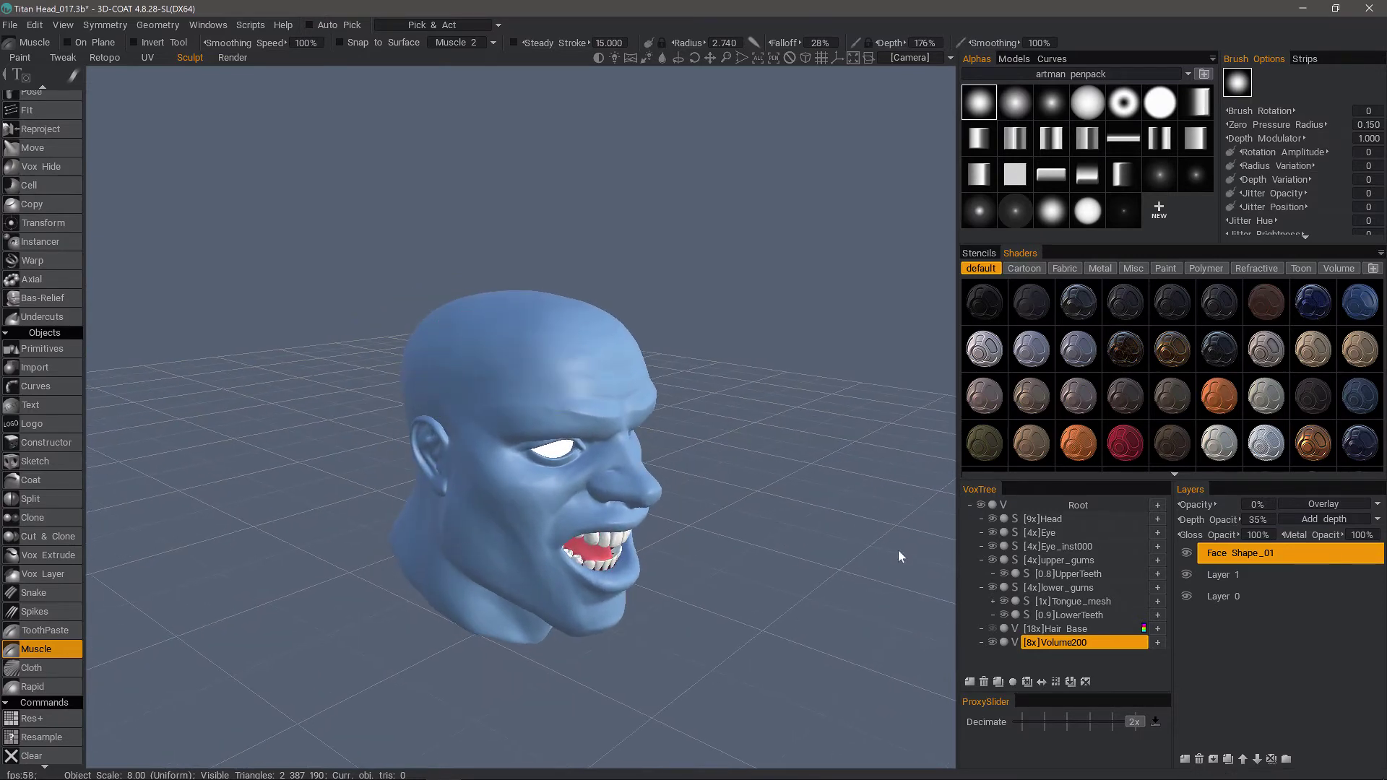
left_click(990, 629)
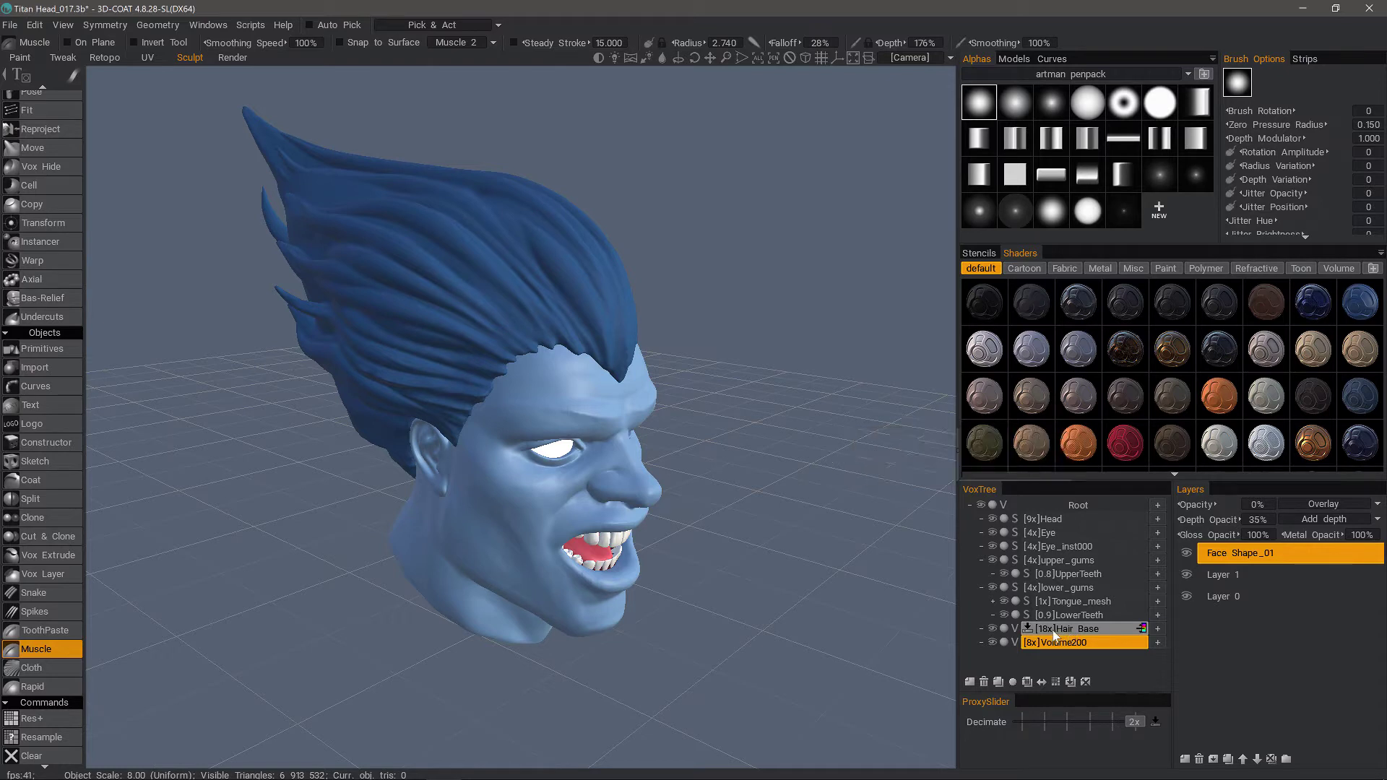
left_click(992, 642)
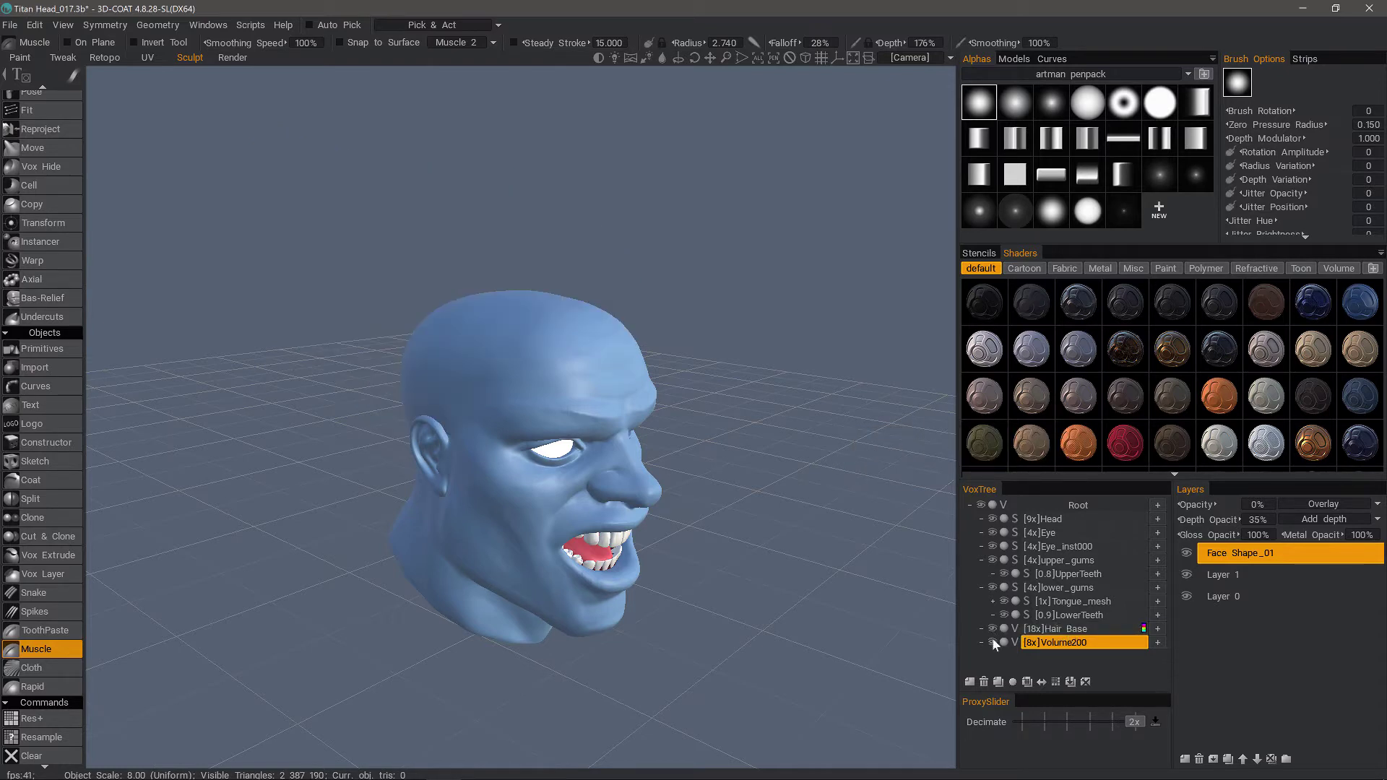
left_click(1065, 641)
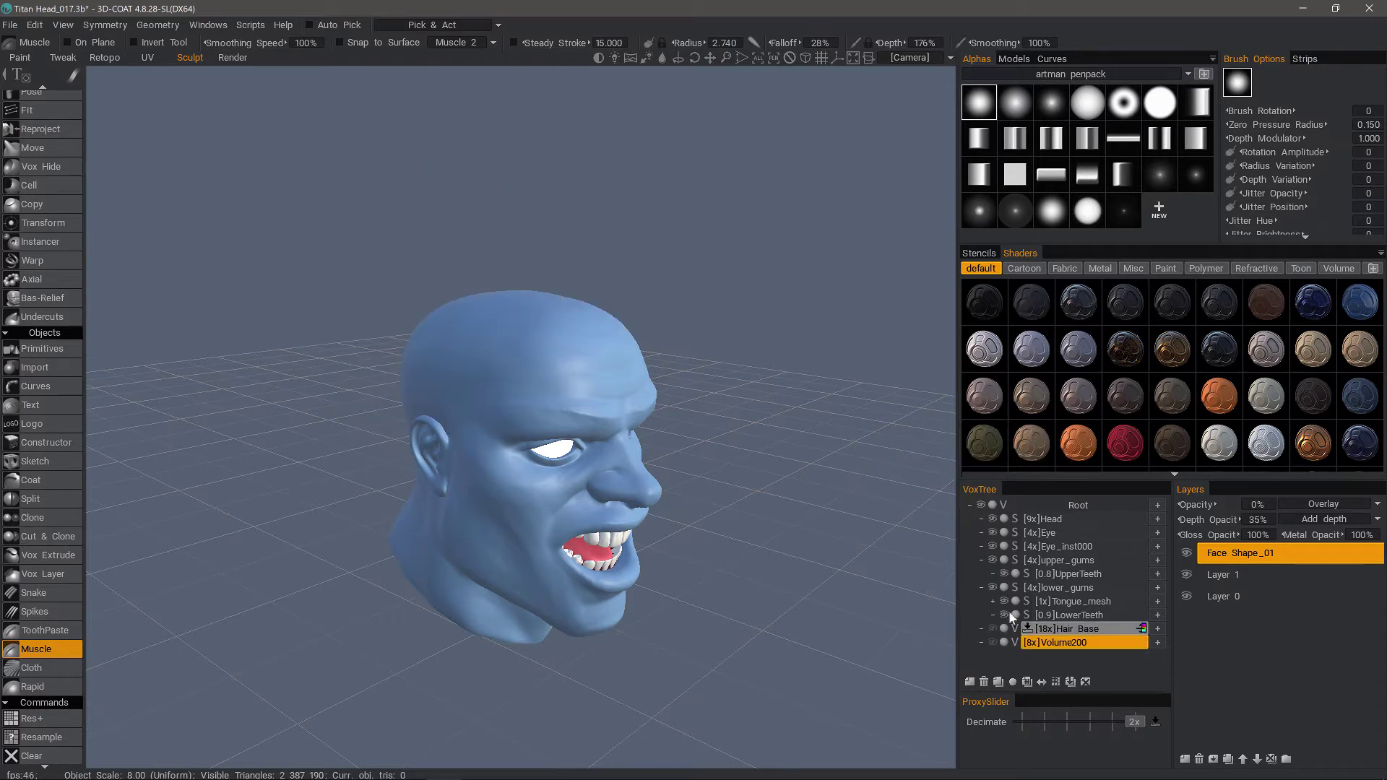
- Switch the Muscle tool to the Muscle 1 type, set the radius to 1.784, and try one stroke on the side of the scalp
left_click(461, 44)
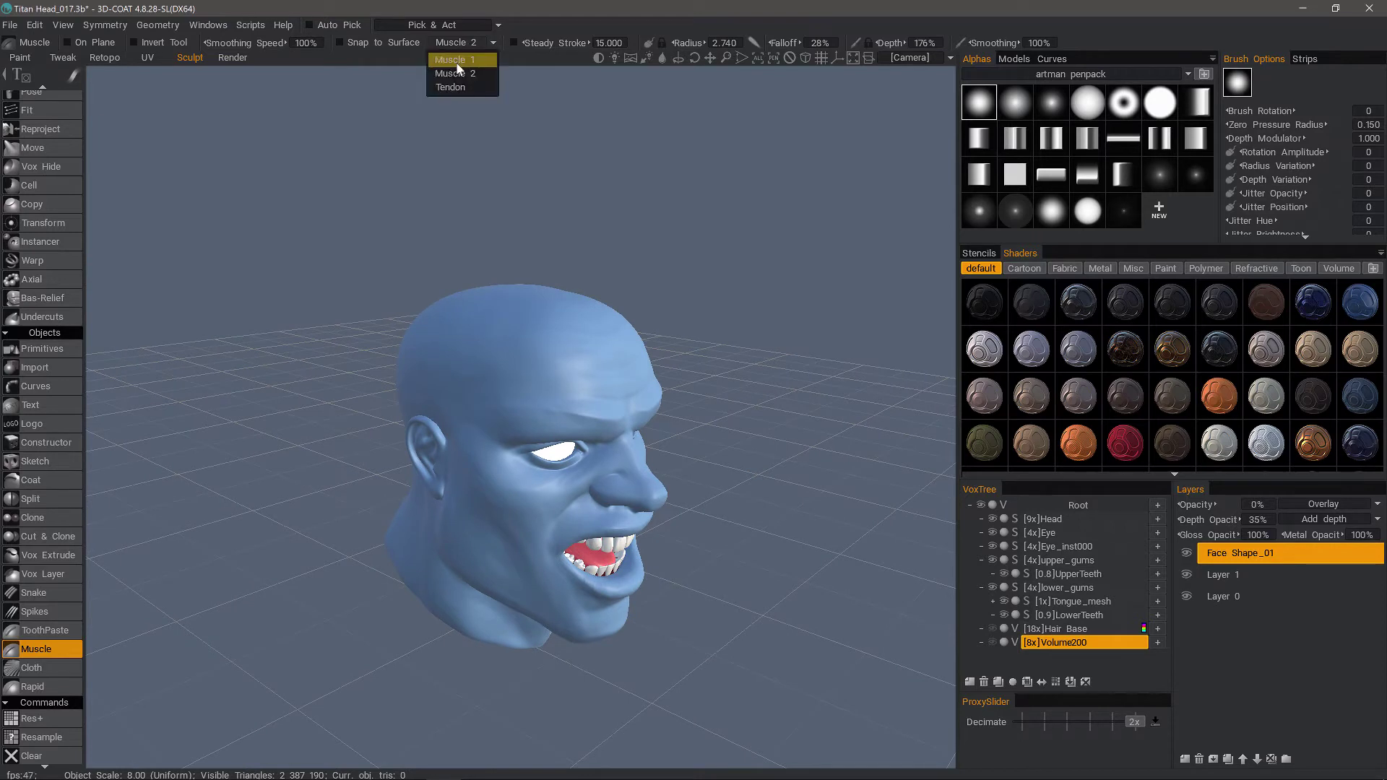
left_click(457, 62)
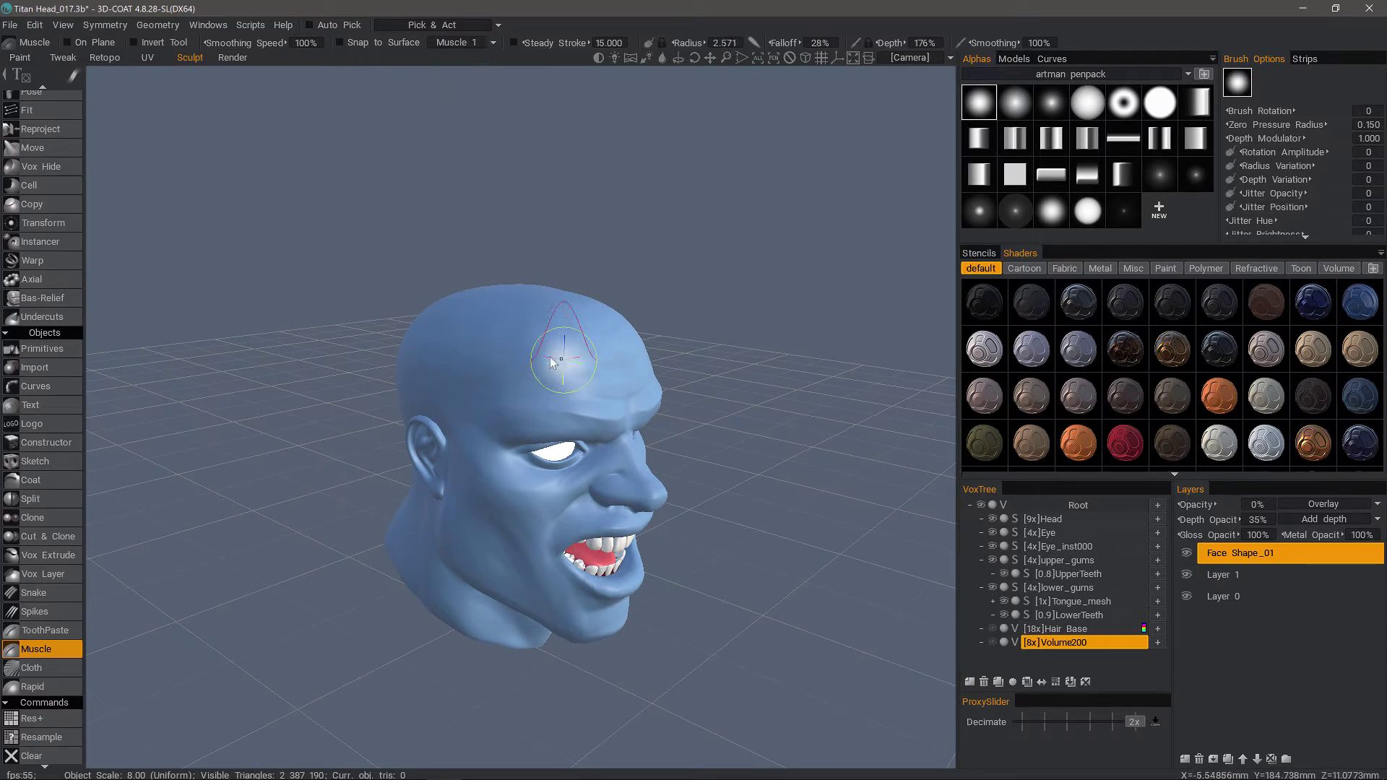
right_click_drag(550, 358, 540, 358)
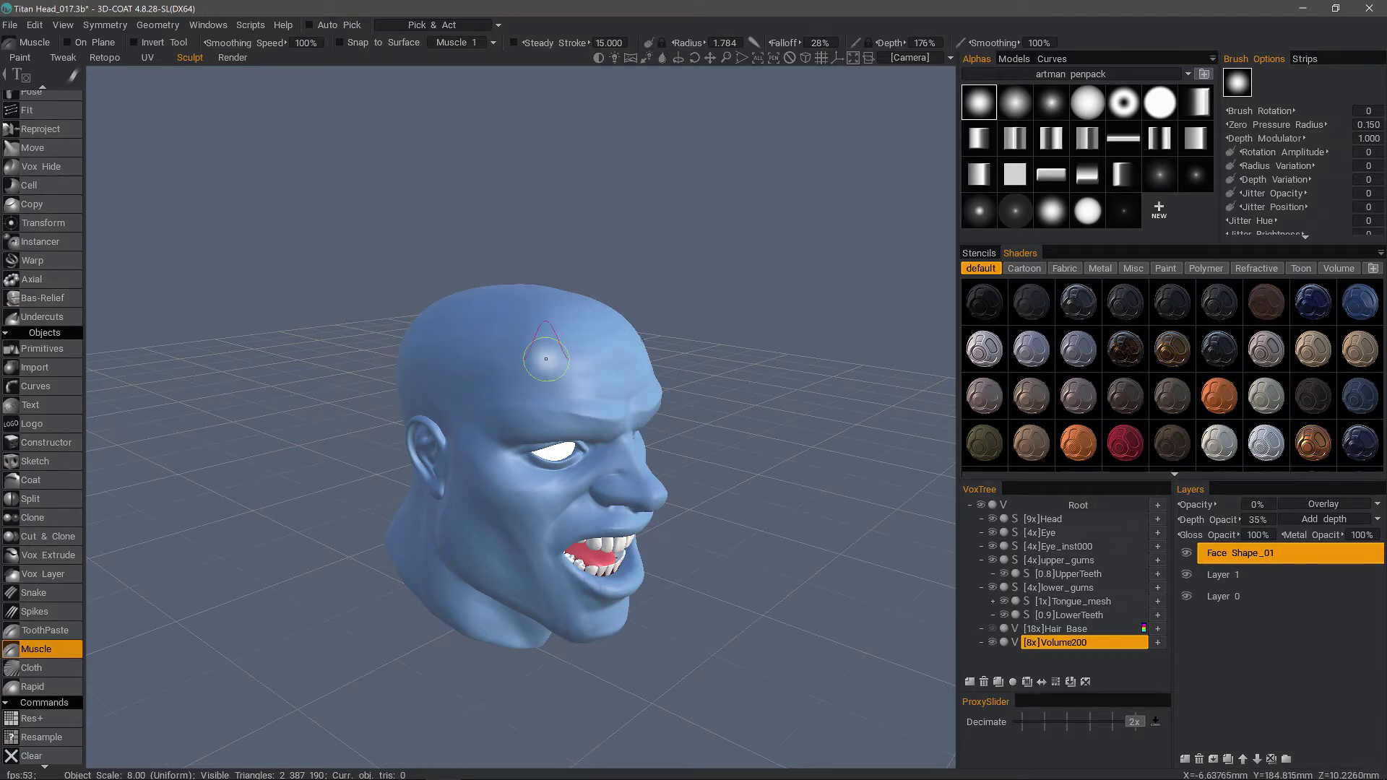
mouse_move(567, 359)
left_mouse_down()
mouse_move(448, 327)
mouse_move(460, 302)
mouse_move(464, 321)
left_mouse_up()
- Switch to the Muscle 2 type and try a tapered stroke just above the first one on the scalp
left_click(452, 43)
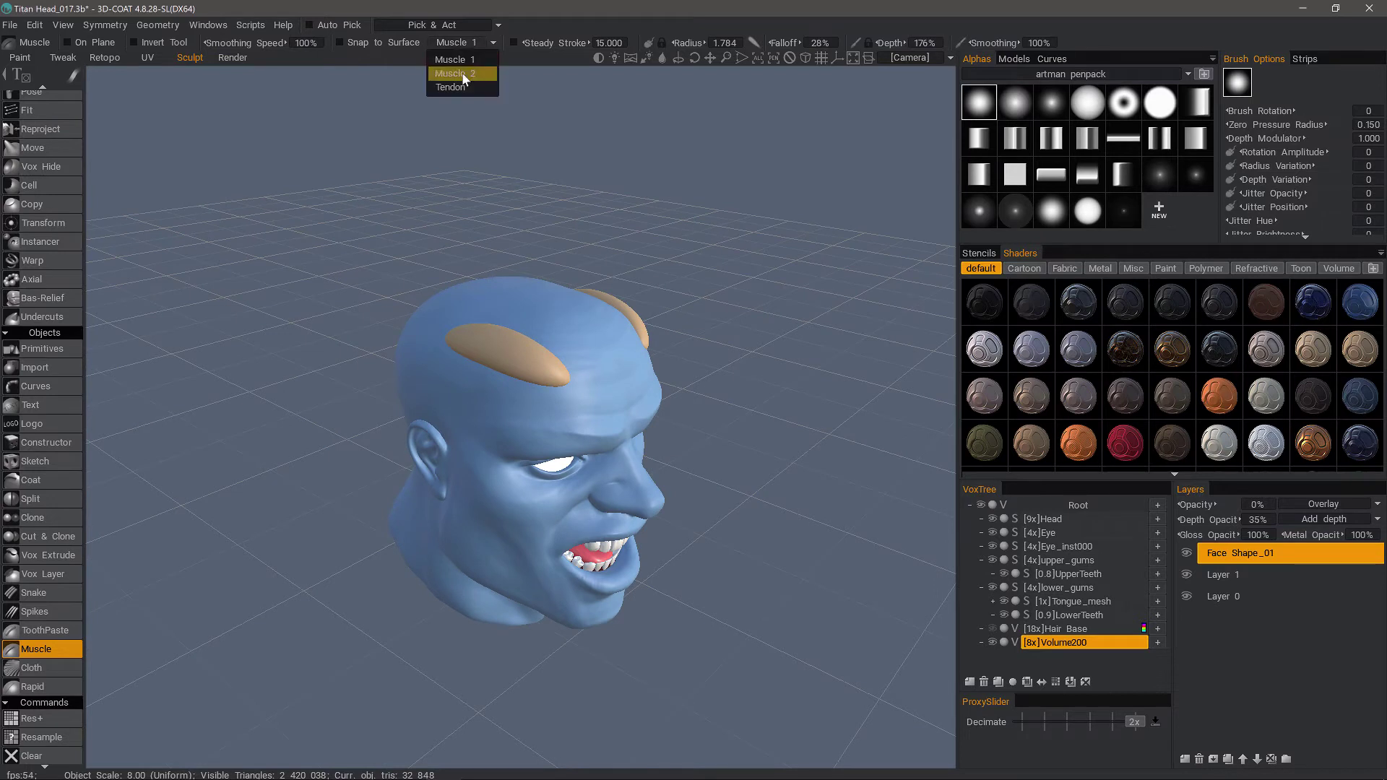
left_click(462, 75)
left_click_drag(586, 354, 479, 299)
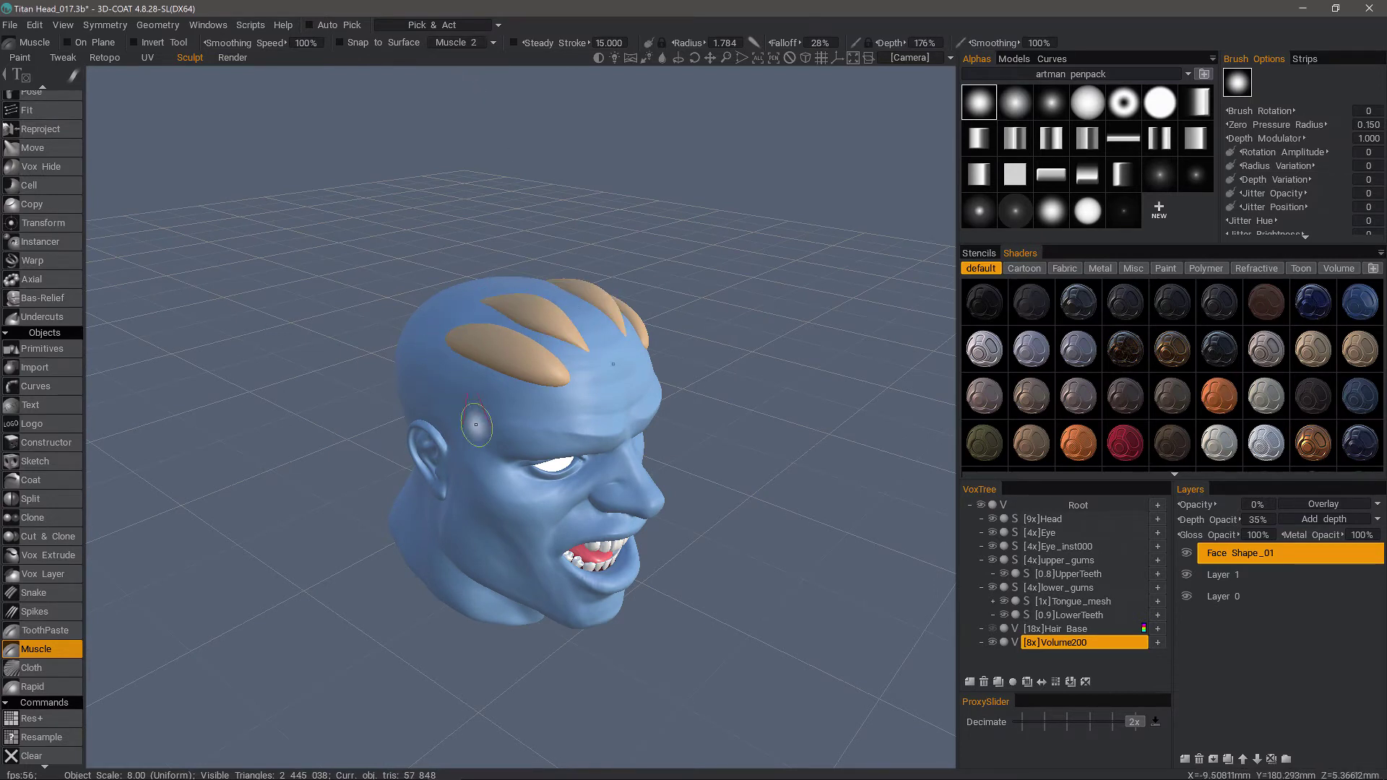
- Try a Tendon type stroke on the scalp above the ear, and clear the Volume200 layer
left_click(458, 43)
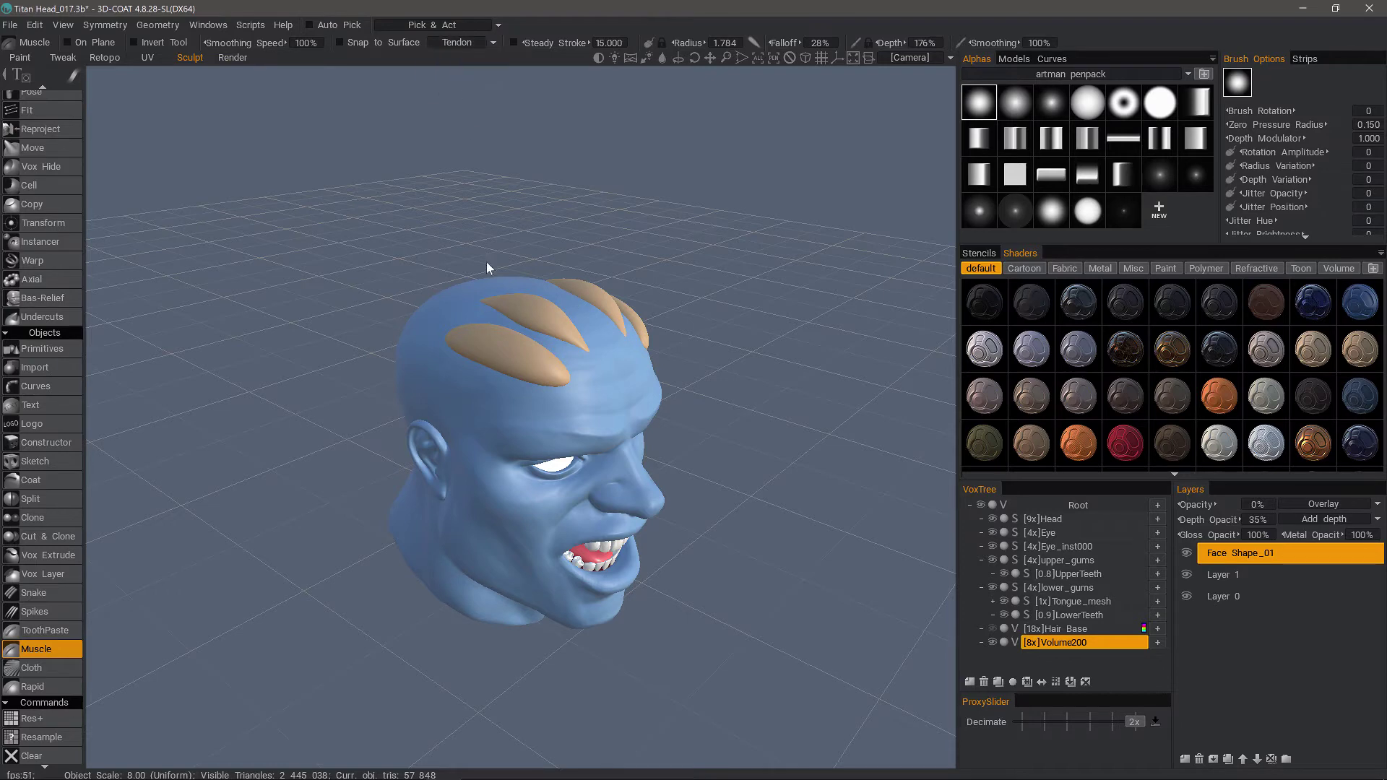
left_click_drag(516, 400, 424, 372)
mouse_move(346, 478)
left_mouse_down()
mouse_move(440, 449)
mouse_move(285, 468)
left_mouse_up()
left_click_drag(428, 442, 523, 415)
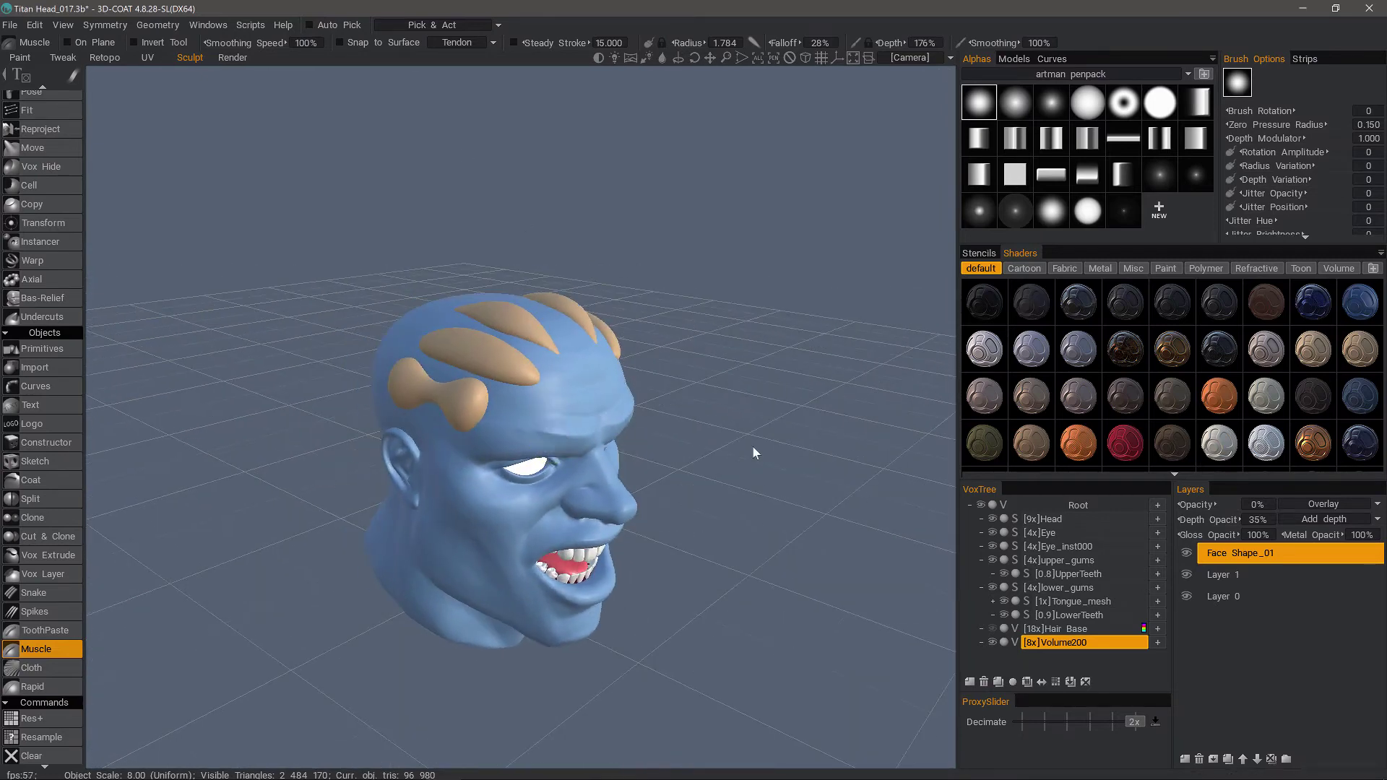
left_click(1085, 682)
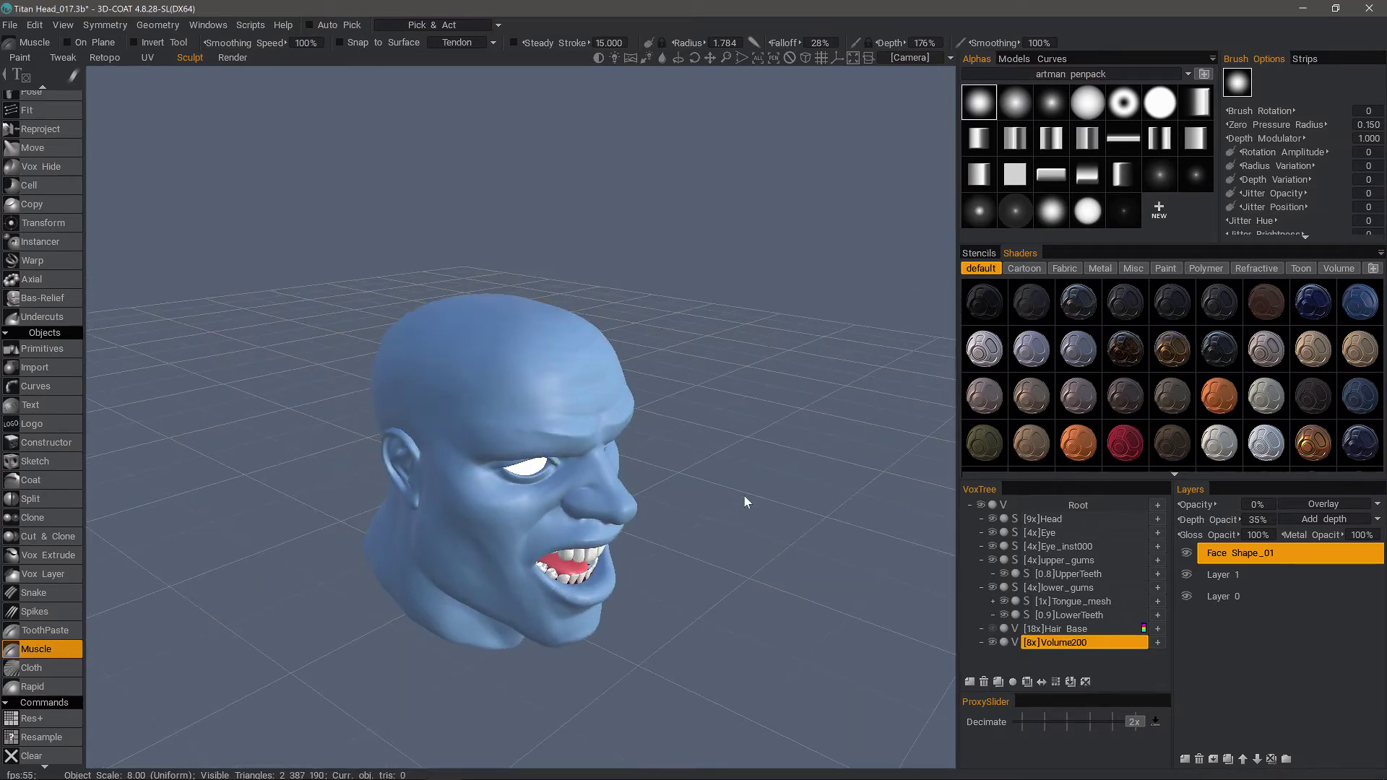
- Try long Muscle 2 strokes from the hairline out into space behind the head, clearing the Volume200 layer after them
left_click_drag(744, 495, 805, 448)
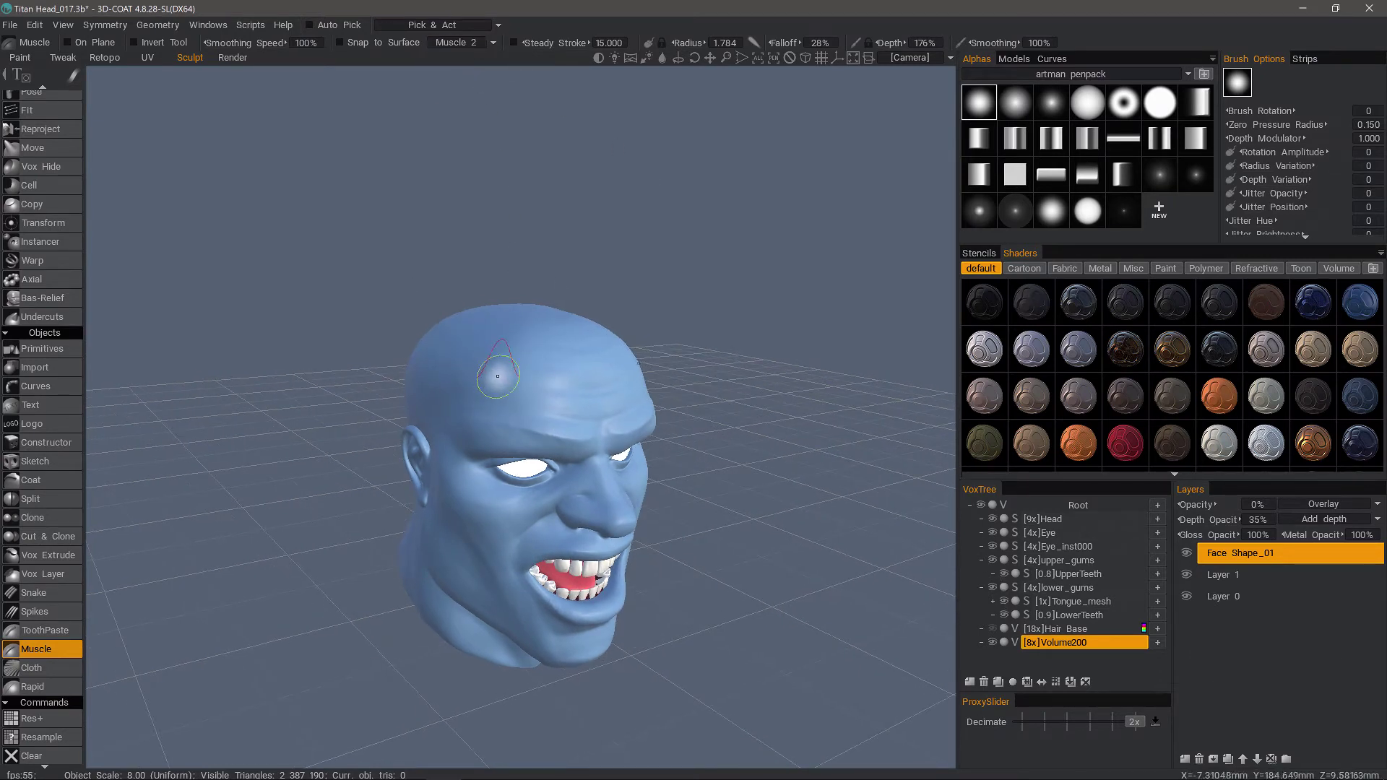
mouse_move(505, 372)
left_mouse_down()
mouse_move(359, 301)
mouse_move(203, 254)
mouse_move(194, 233)
left_mouse_up()
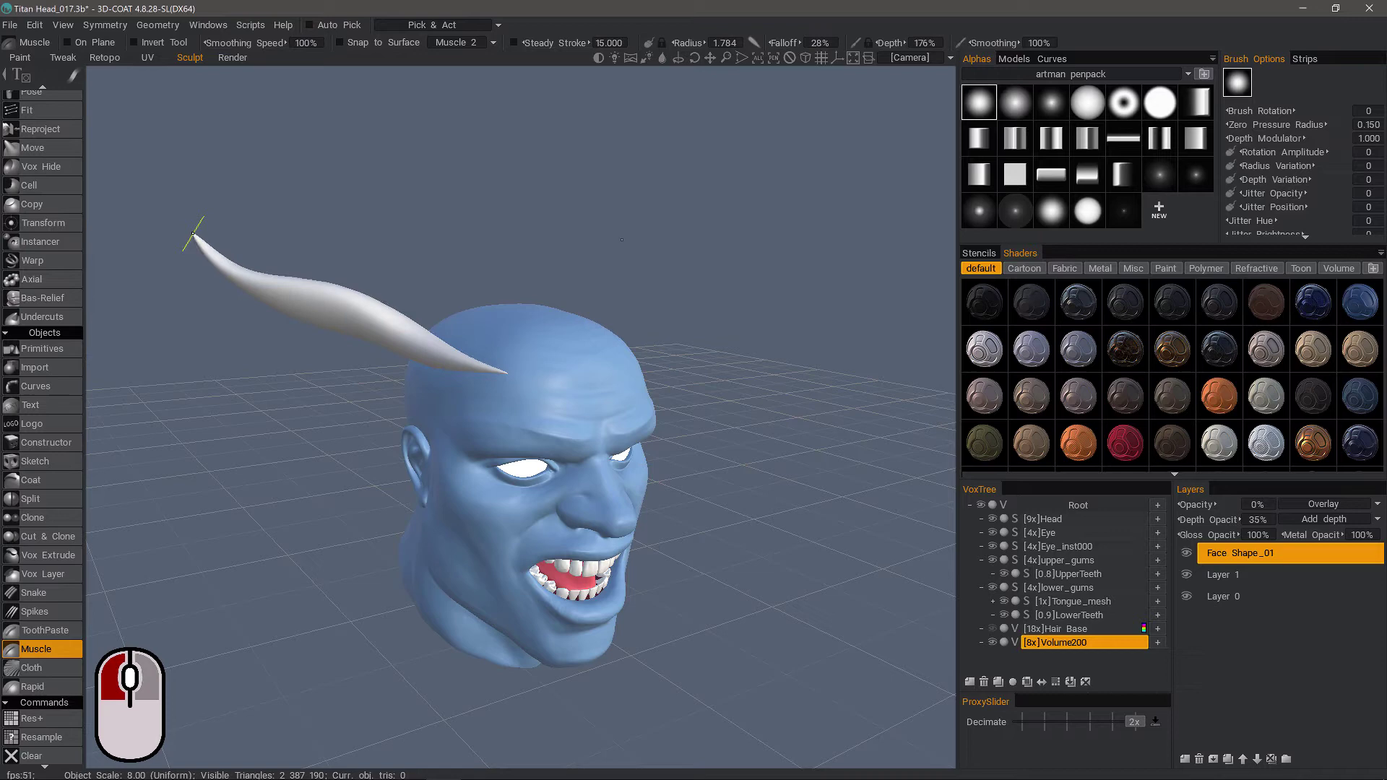
left_click_drag(193, 233, 193, 233)
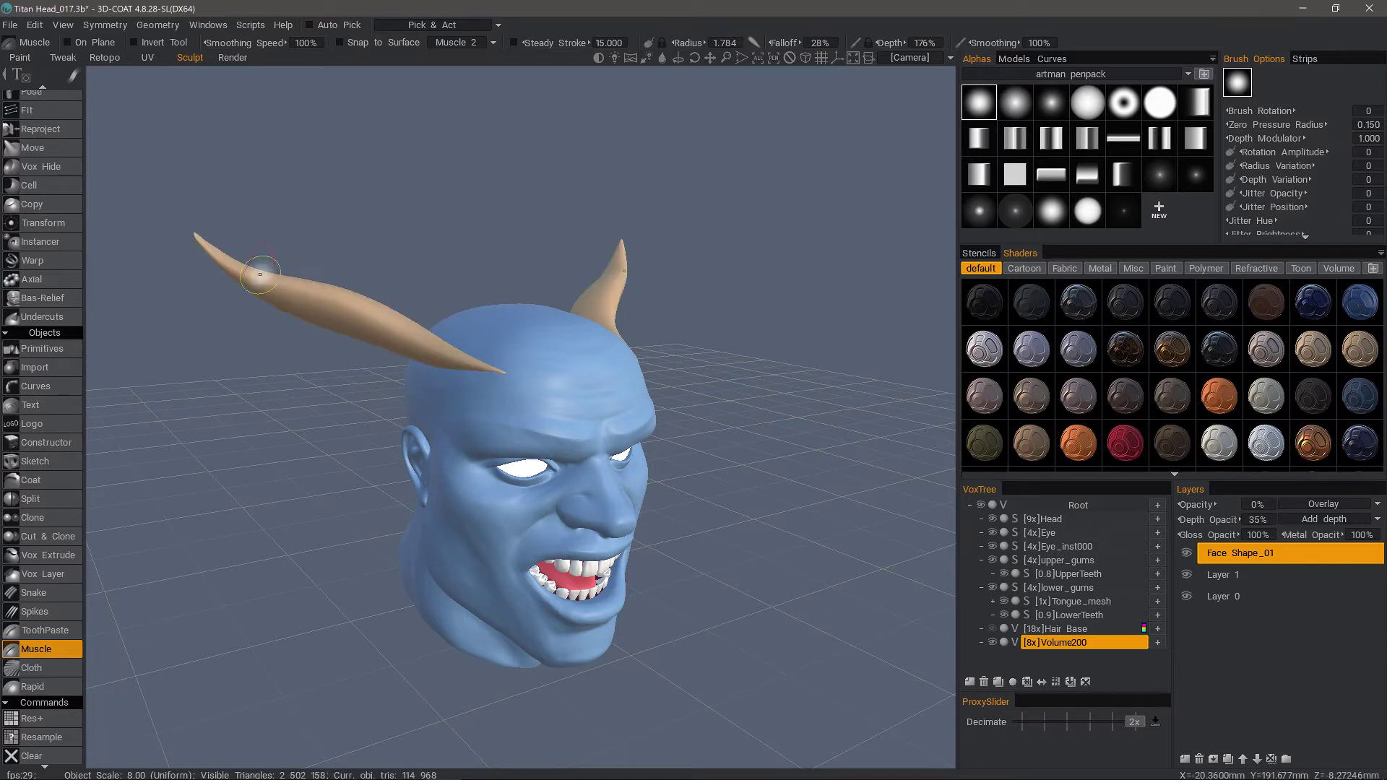
mouse_move(520, 425)
left_mouse_down("alt")
mouse_move(514, 360)
mouse_move(458, 321)
mouse_move(339, 282)
mouse_move(275, 288)
mouse_move(219, 272)
mouse_move(223, 216)
mouse_move(247, 185)
mouse_move(297, 179)
left_mouse_up("alt")
left_click(1086, 682)
mouse_move(629, 440)
left_mouse_down("alt")
mouse_move(563, 415)
mouse_move(708, 426)
mouse_move(686, 430)
left_mouse_up("alt")
left_click(1085, 681)
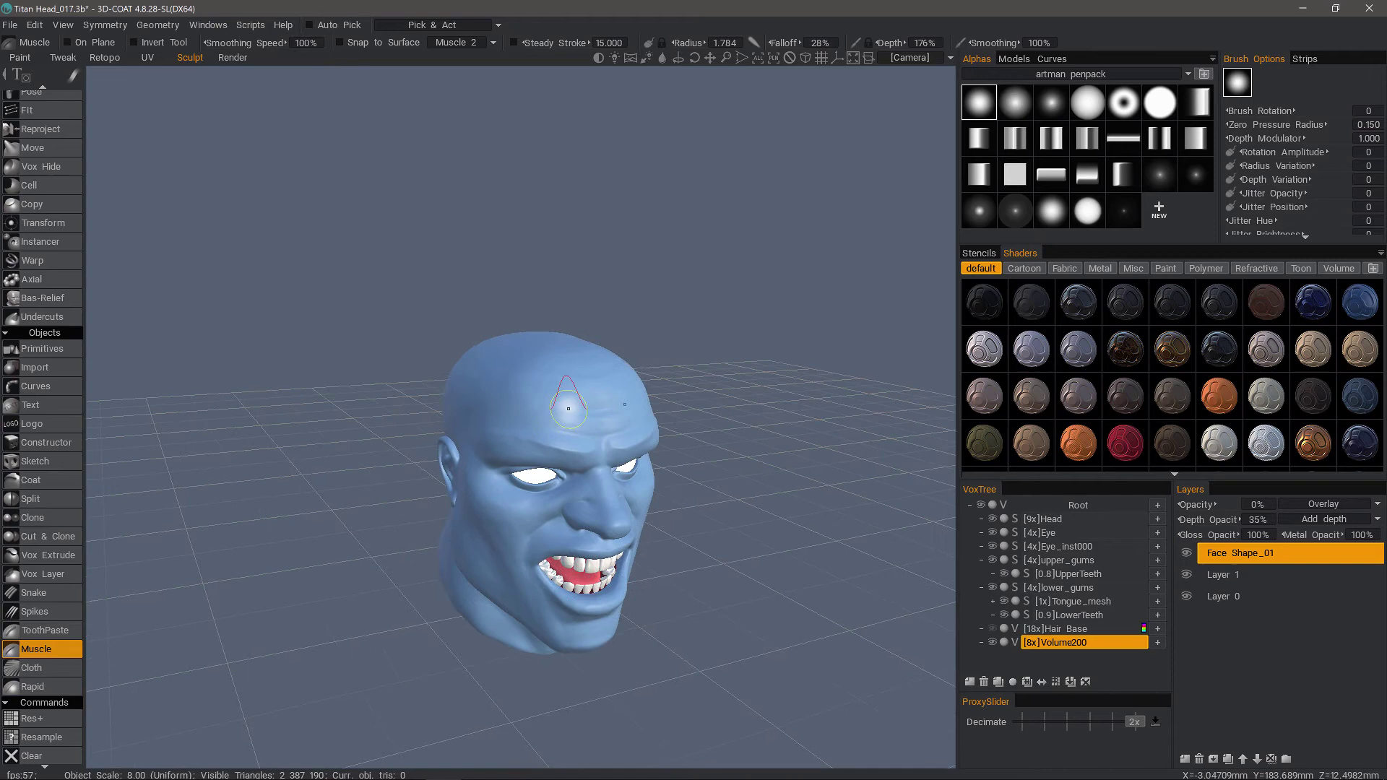
- Show and activate the Hair Base layer, and lower the brush depth to 103%
left_click(992, 630)
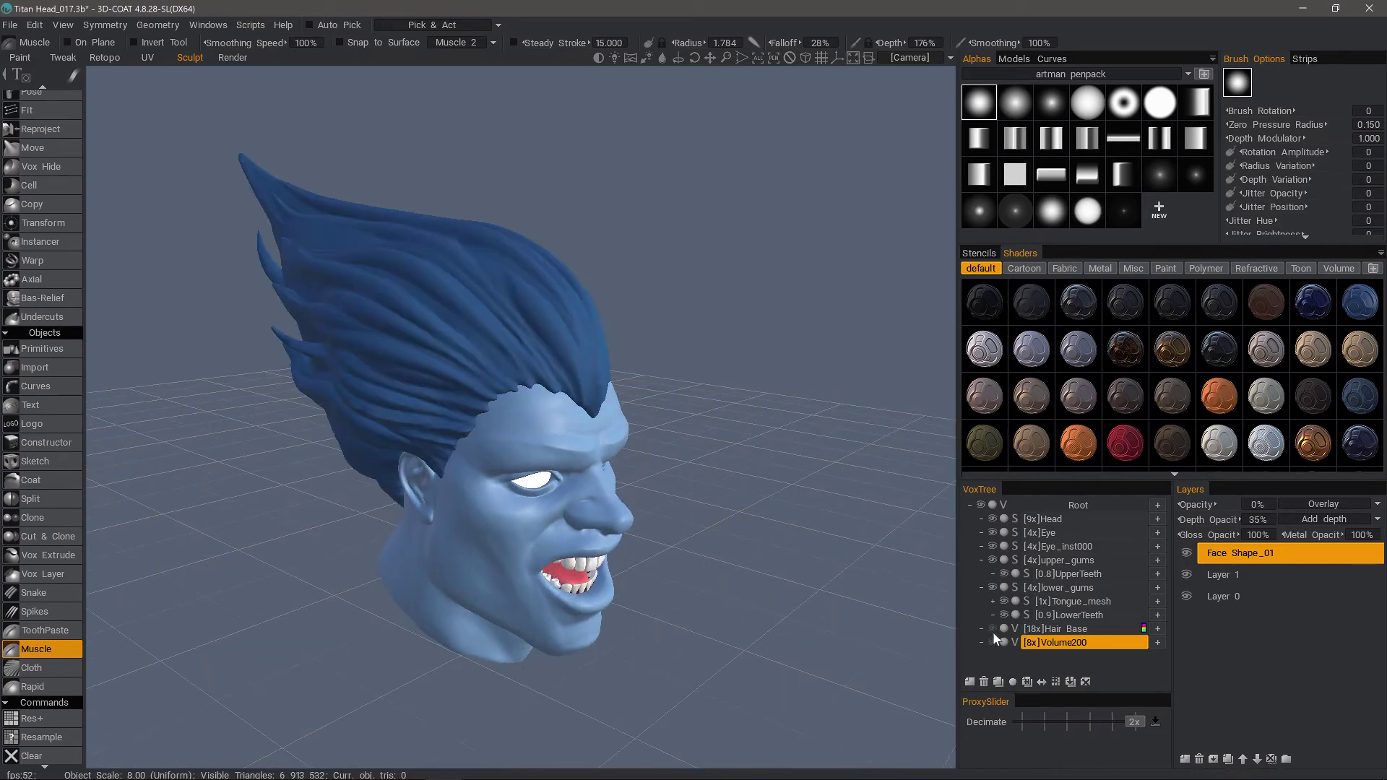
left_click(1065, 627)
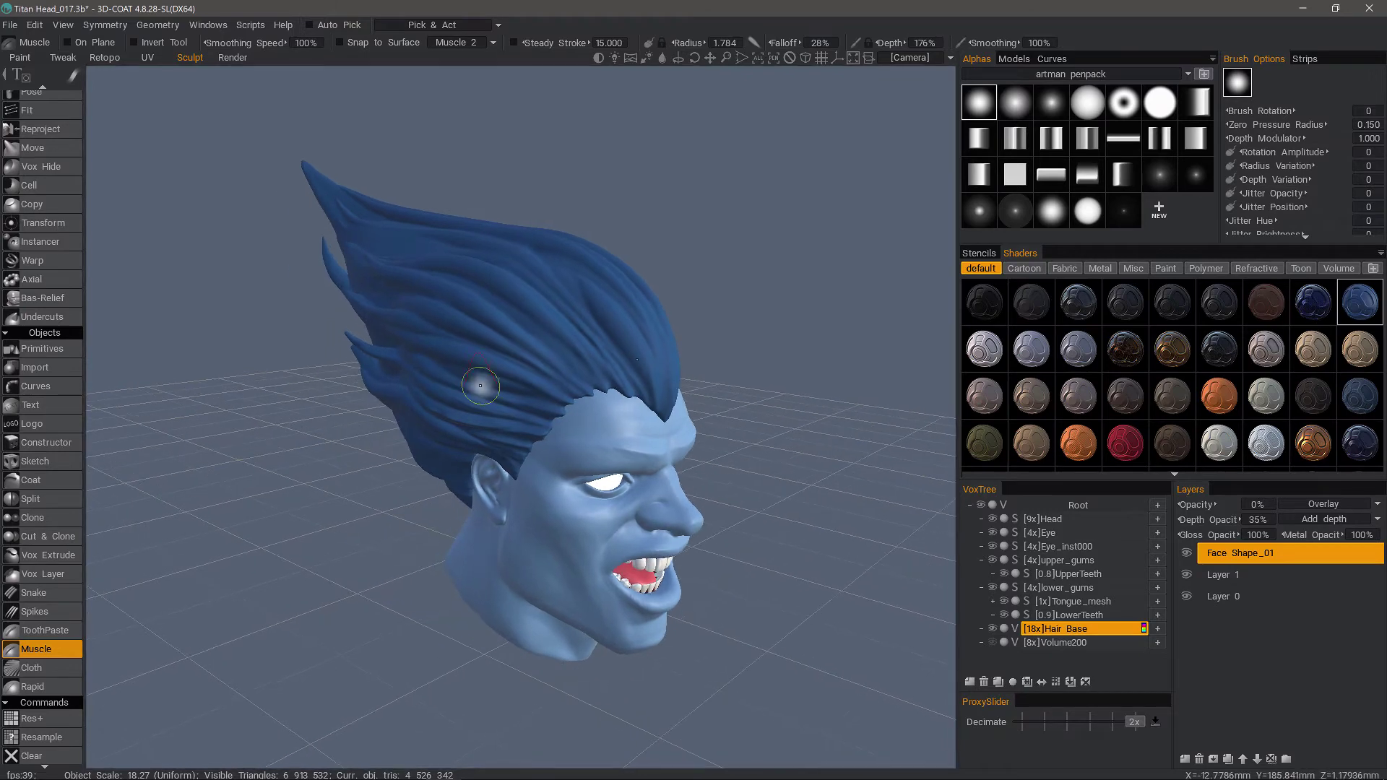
left_click_drag(514, 419, 564, 411, "alt")
right_click_drag(589, 403, 590, 406)
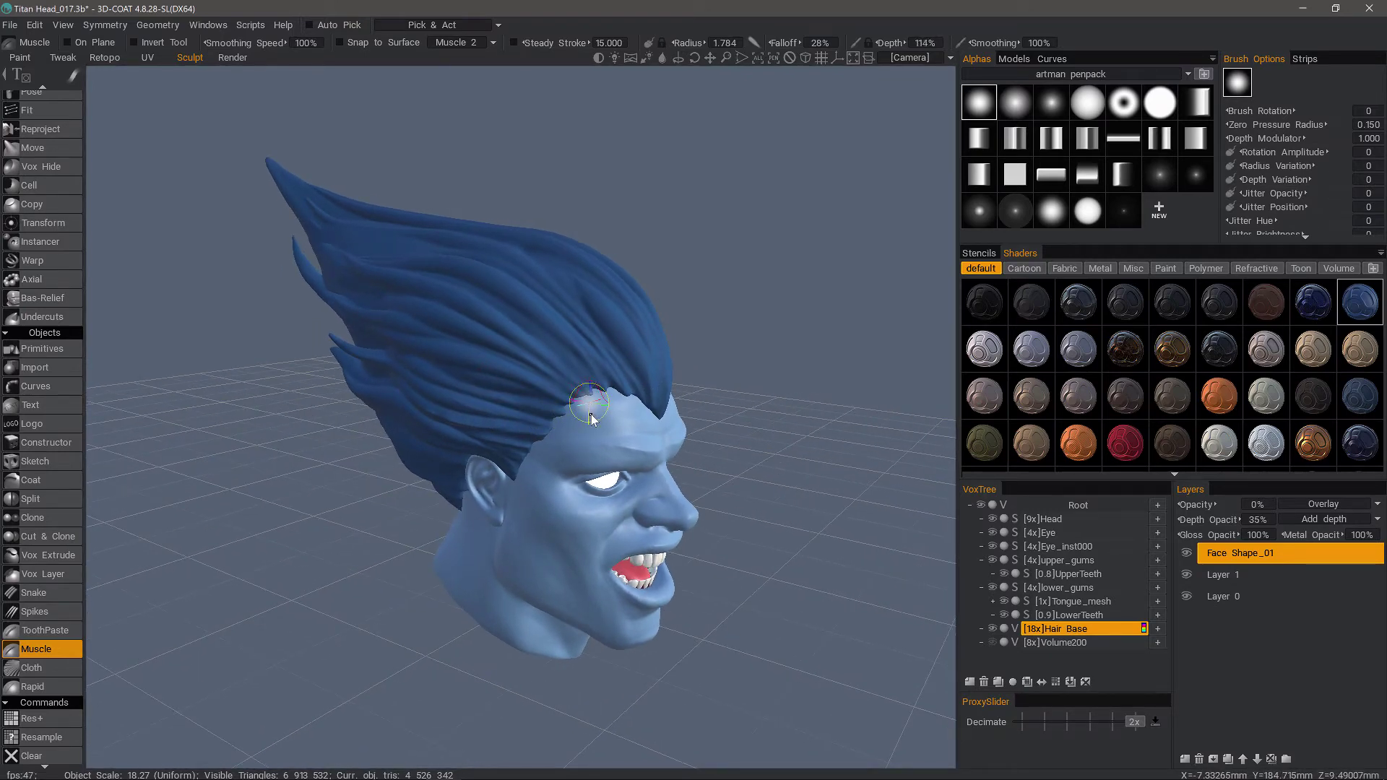
right_click_drag(593, 416, 595, 417)
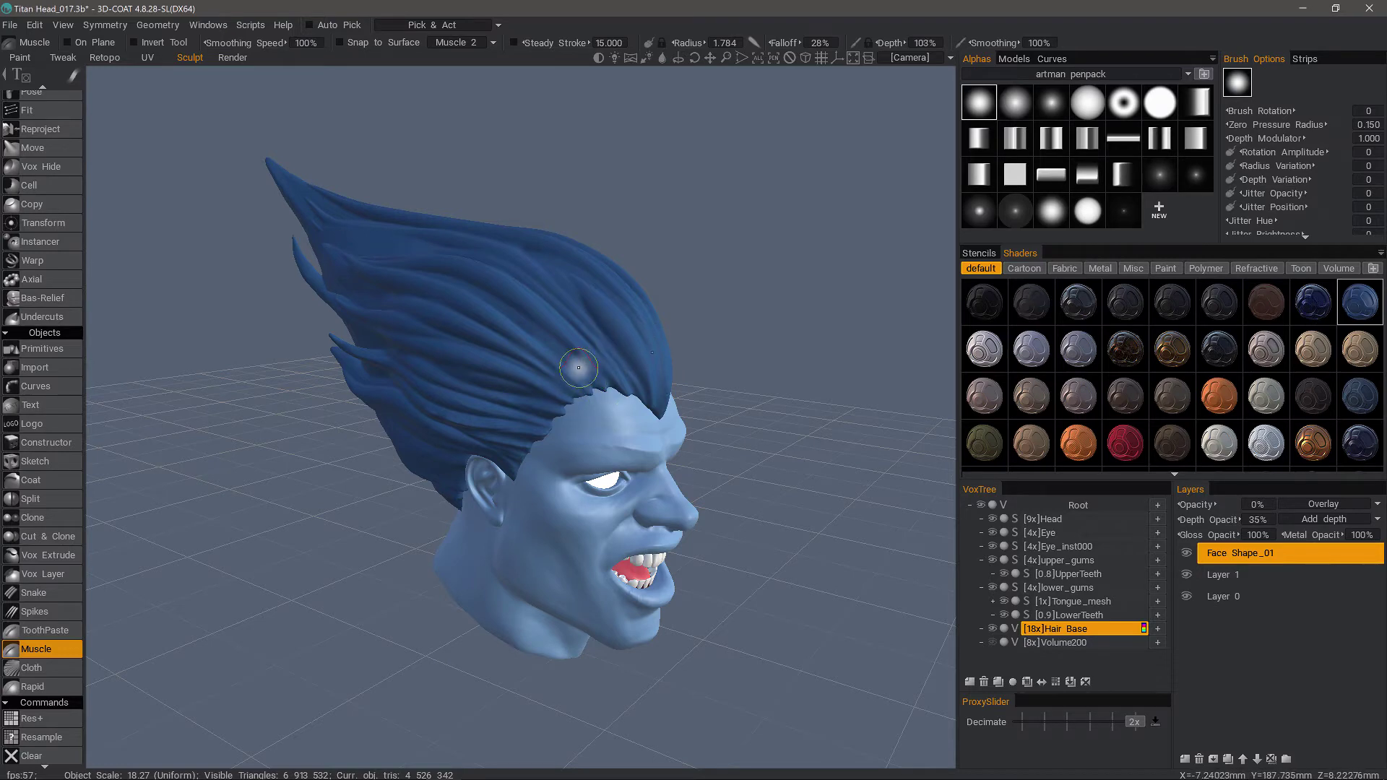
right_click_drag(600, 353, 601, 309, "alt")
- Draw long Muscle 2 strands on the Hair Base from the side hairline back toward the swept tips, reducing the radius to 1.252
mouse_move(628, 398)
left_mouse_down("alt")
mouse_move(684, 379)
mouse_move(486, 283)
mouse_move(352, 240)
left_mouse_up("alt")
mouse_move(391, 289)
left_mouse_down("alt")
mouse_move(456, 416)
mouse_move(488, 432)
mouse_move(577, 397)
mouse_move(531, 316)
mouse_move(558, 421)
mouse_move(386, 354)
left_mouse_up("alt")
mouse_move(577, 404)
left_mouse_down("alt")
mouse_move(523, 405)
mouse_move(365, 310)
left_mouse_up("alt")
mouse_move(530, 411)
left_mouse_down("alt")
mouse_move(584, 416)
mouse_move(324, 235)
left_mouse_up("alt")
left_click_drag(668, 413, 622, 416, "alt")
mouse_move(621, 416)
left_mouse_down()
mouse_move(488, 286)
mouse_move(632, 415)
left_mouse_up()
mouse_move(634, 414)
left_mouse_down()
mouse_move(512, 273)
mouse_move(437, 281)
mouse_move(388, 249)
left_mouse_up()
mouse_move(553, 427)
left_mouse_down("alt")
mouse_move(576, 435)
mouse_move(322, 297)
left_mouse_up("alt")
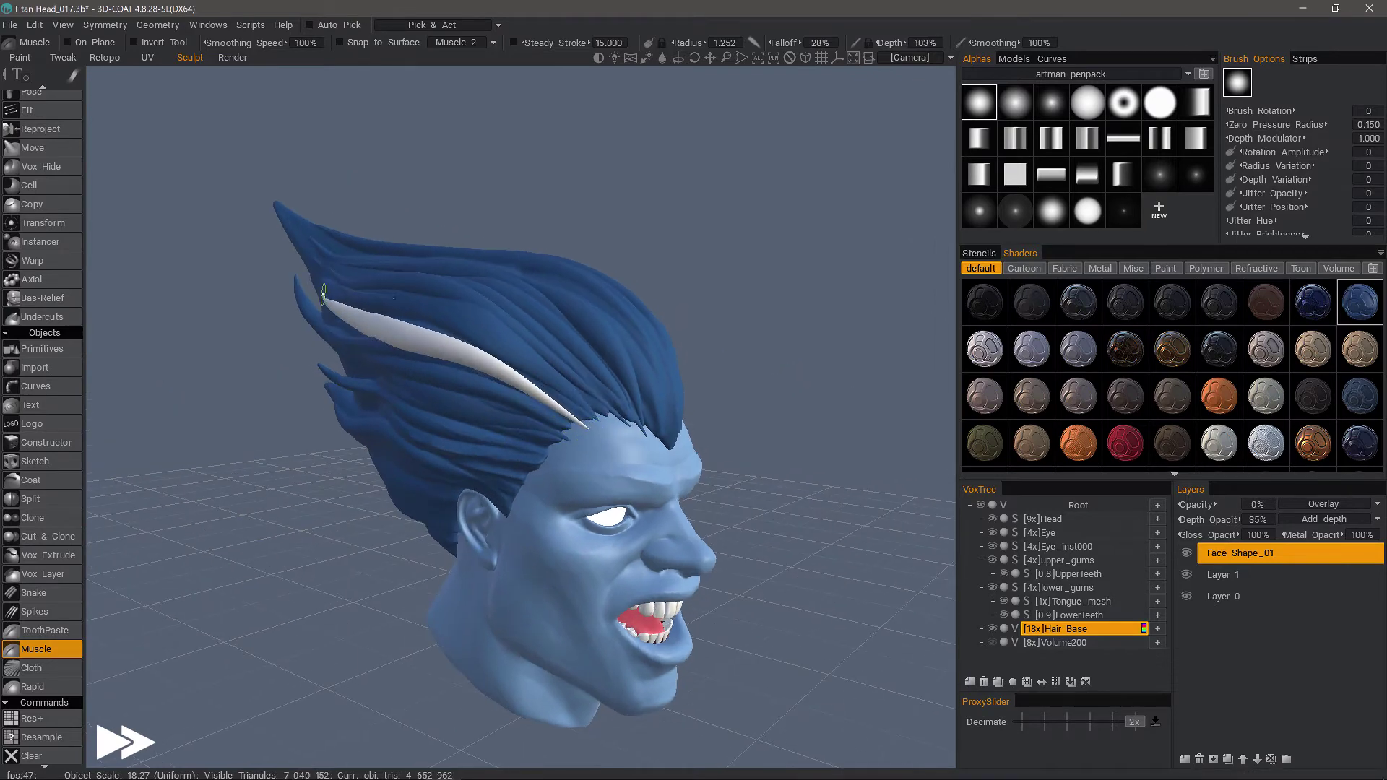
- Reduce the brush radius to 0.726 and draw Muscle strands from the widow's peak back over the top of the hair
left_click_drag(649, 361, 604, 368, "alt")
mouse_move(660, 455)
left_mouse_down()
mouse_move(622, 298)
mouse_move(523, 276)
left_mouse_up()
mouse_move(622, 433)
left_mouse_down()
mouse_move(565, 336)
mouse_move(492, 287)
left_mouse_up()
left_click_drag(670, 466, 594, 286)
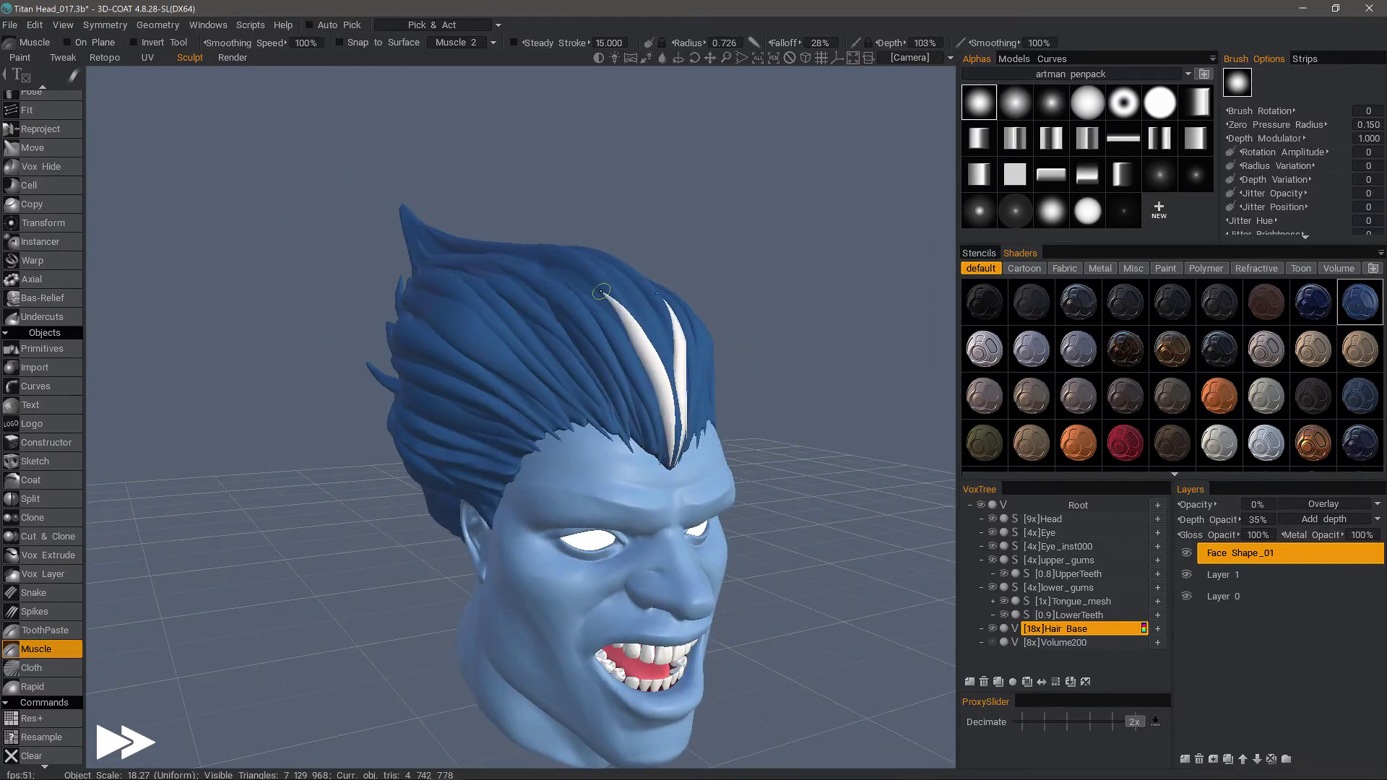
left_click_drag(607, 405, 639, 409, "alt")
left_click_drag(641, 425, 554, 355)
- Draw long Muscle strands from the temple and above the ear along the side of the hair toward the back tips
left_click_drag(549, 412, 619, 426, "alt")
mouse_move(622, 438)
left_mouse_down()
mouse_move(448, 349)
mouse_move(230, 287)
left_mouse_up()
left_click_drag(602, 455, 325, 361)
mouse_move(570, 404)
left_mouse_down("alt")
mouse_move(530, 414)
mouse_move(538, 462)
left_mouse_up("alt")
left_click_drag(538, 538, 349, 449)
mouse_move(560, 512)
left_mouse_down()
mouse_move(312, 431)
mouse_move(370, 429)
mouse_move(321, 414)
mouse_move(418, 392)
left_mouse_up()
left_click(320, 416)
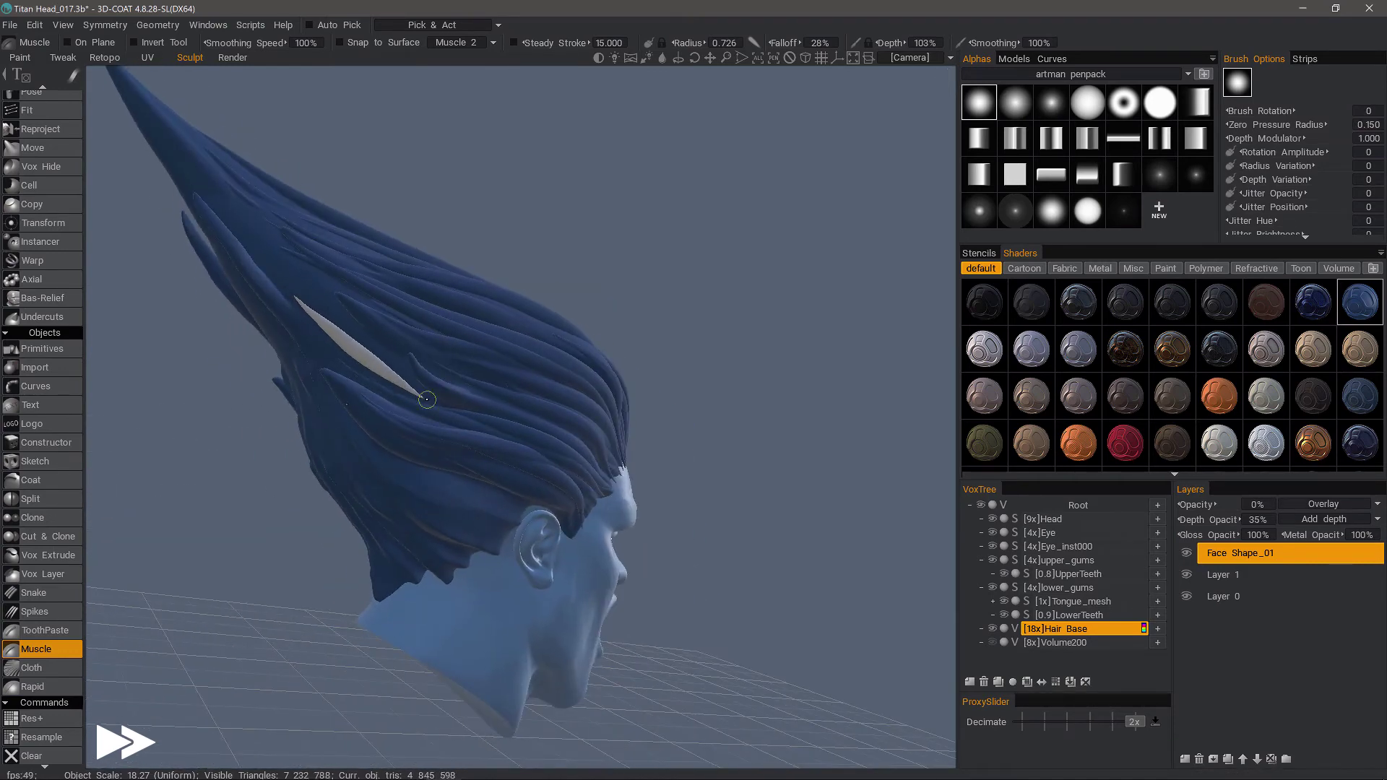
mouse_move(480, 458)
left_mouse_down("alt")
mouse_move(378, 412)
mouse_move(267, 283)
left_mouse_up("alt")
- Layer further Muscle strands between the larger clumps, from the forehead hairline toward the back of the hair
right_click_drag(267, 284, 238, 371, "alt")
left_click_drag(239, 371, 376, 390, "alt")
left_click_drag(567, 428, 405, 265)
mouse_move(405, 462)
left_mouse_down("alt")
mouse_move(455, 495)
mouse_move(560, 483)
mouse_move(325, 372)
left_mouse_up("alt")
left_click_drag(585, 412, 528, 406, "alt")
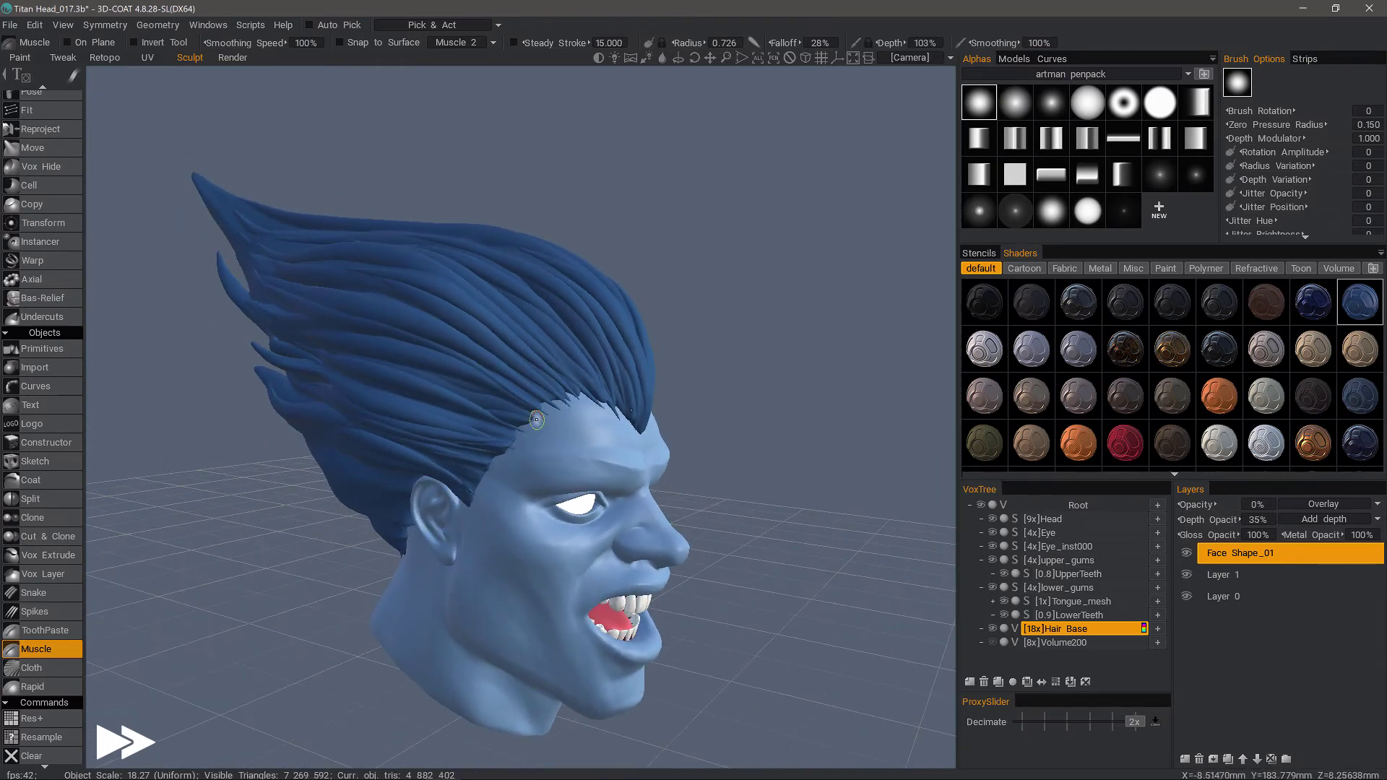
- Set the brush radius to 0.453 and depth to 92%, and draw finer strands around the temple and above the ear
right_click_drag(536, 422, 553, 413, "alt")
mouse_move(552, 410)
left_mouse_down()
mouse_move(338, 331)
mouse_move(385, 364)
mouse_move(354, 328)
left_mouse_up()
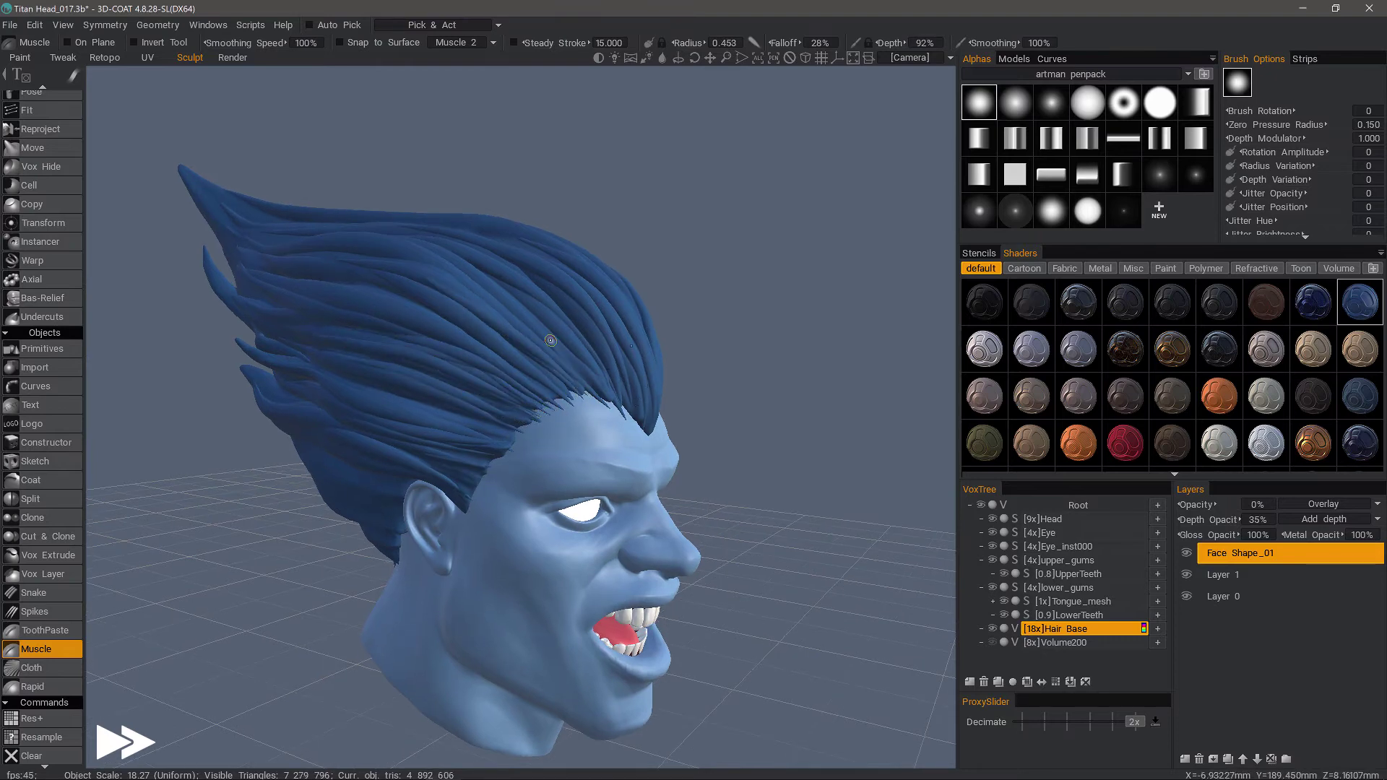
left_click_drag(447, 269, 530, 252, "alt")
left_click_drag(511, 491, 392, 433)
left_click_drag(515, 479, 384, 423)
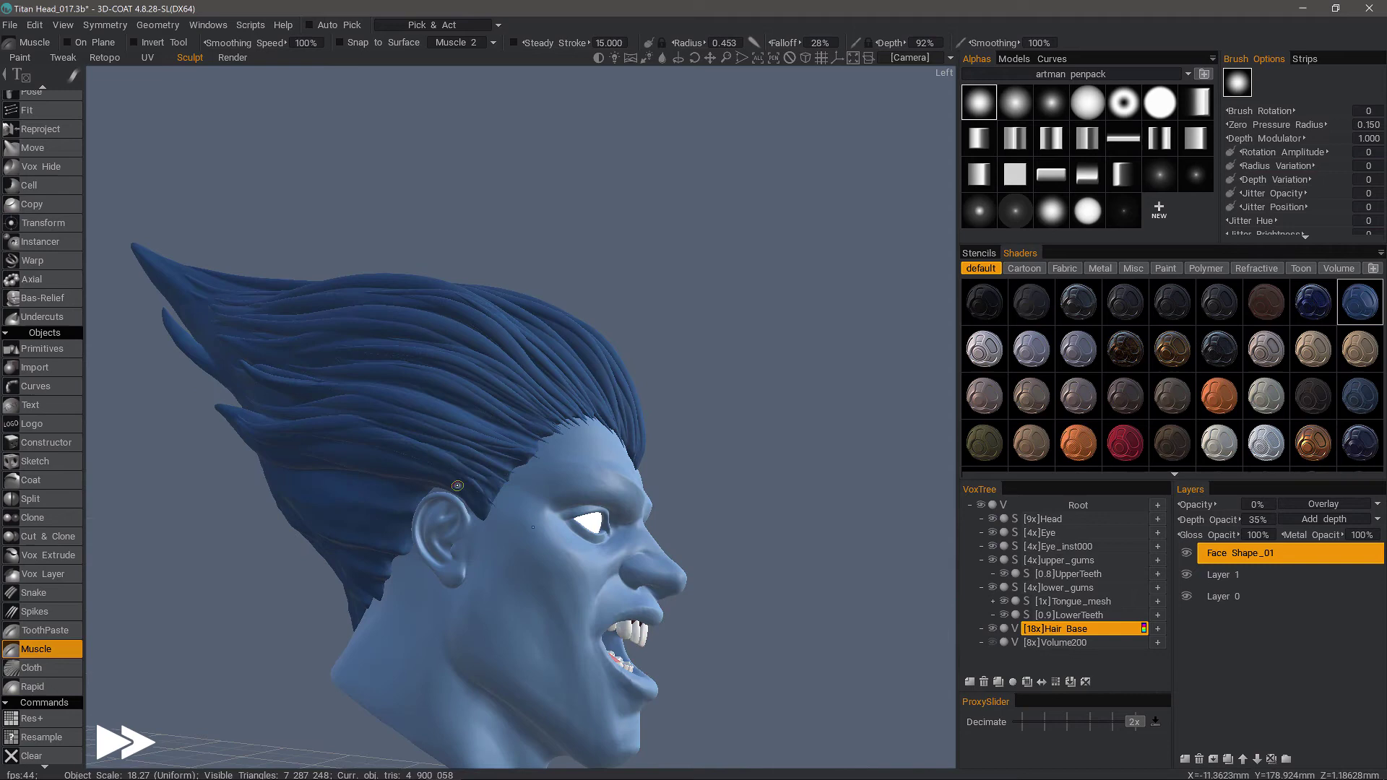
left_click_drag(498, 496, 374, 447)
left_click_drag(521, 441, 278, 368)
- Add fine Muscle strands from the upper side hairline back into the gaps between the existing clumps
left_click_drag(577, 238, 462, 249, "alt")
right_click_drag(549, 246, 492, 282, "alt")
left_click_drag(462, 250, 538, 250, "alt")
left_click_drag(557, 410, 461, 370)
left_click_drag(549, 246, 462, 263, "alt")
left_click_drag(560, 410, 407, 353)
mouse_move(407, 303)
left_mouse_down("alt")
mouse_move(491, 310)
mouse_move(394, 321)
left_mouse_up("alt")
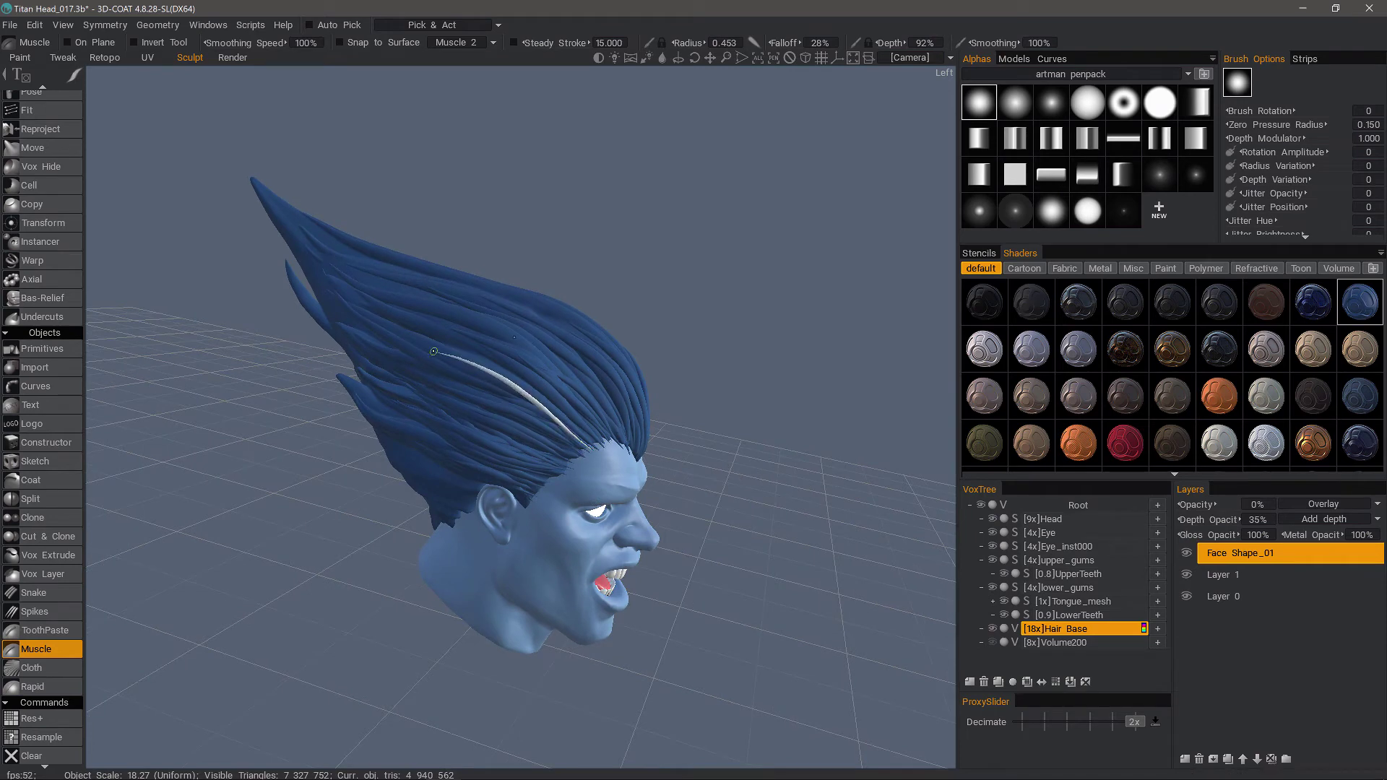
mouse_move(578, 453)
left_mouse_down()
mouse_move(392, 337)
mouse_move(449, 351)
left_mouse_up()
- Set the brush to the smooth curved stroke mode and draw long, thin strands along the side toward the rear tips
left_click_drag(166, 195, 95, 110, "alt")
right_click_drag(96, 109, 88, 90, "alt")
mouse_move(75, 80)
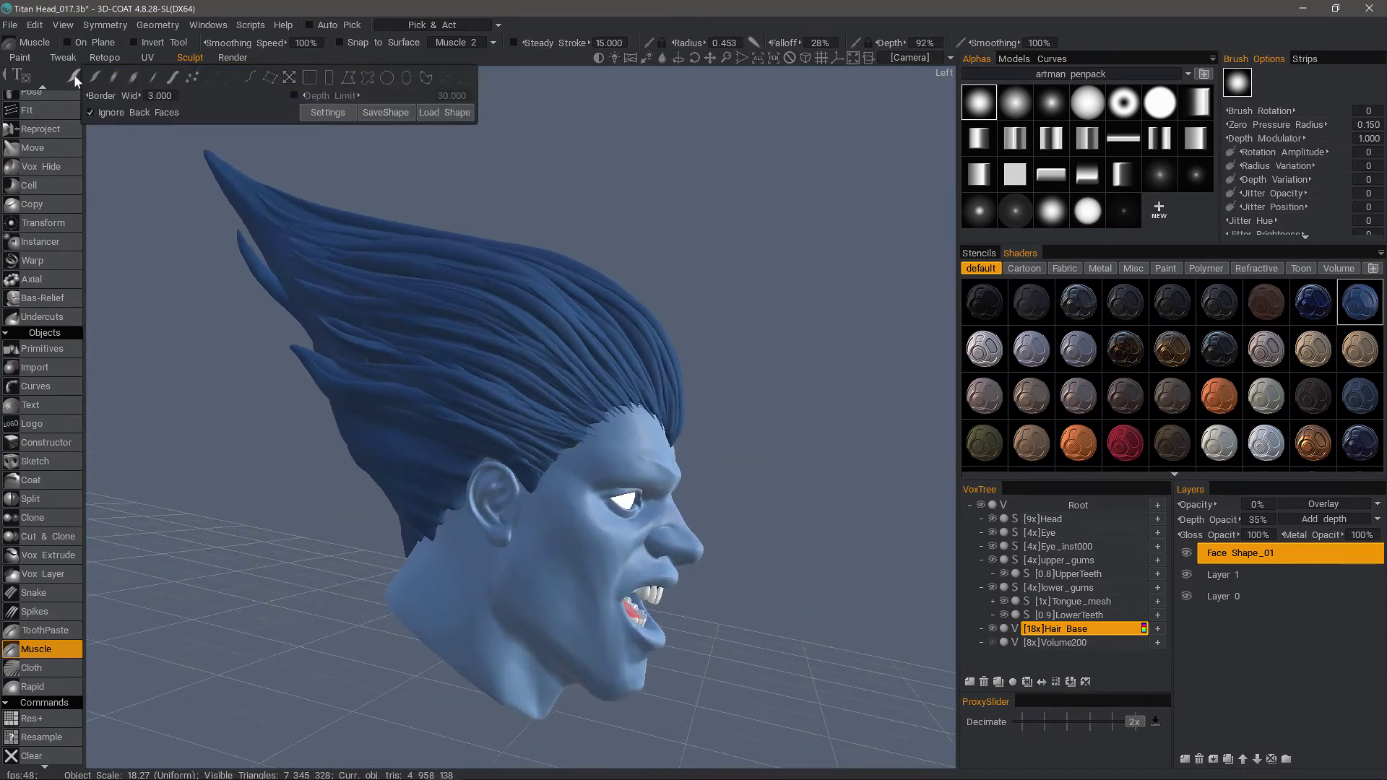
left_click(171, 78)
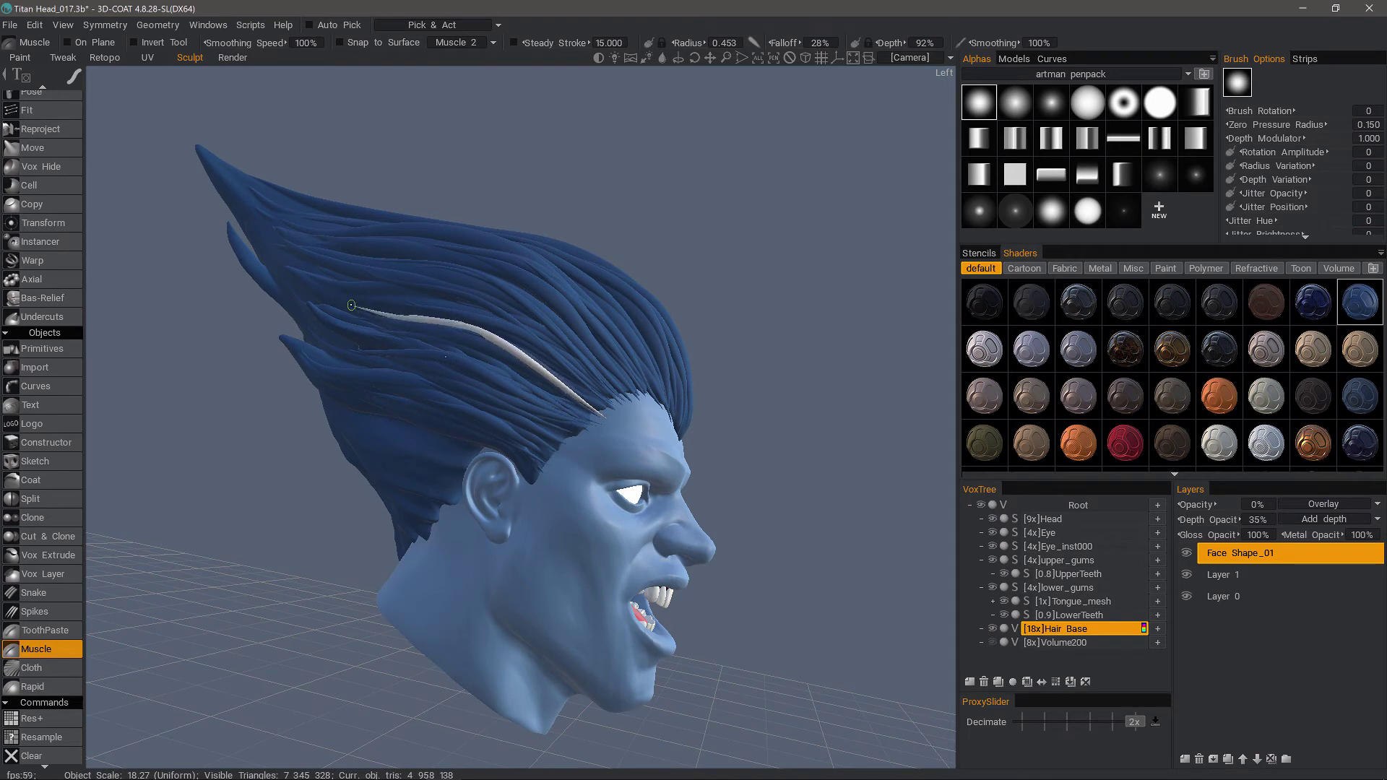
left_click_drag(351, 305, 349, 304)
mouse_move(75, 81)
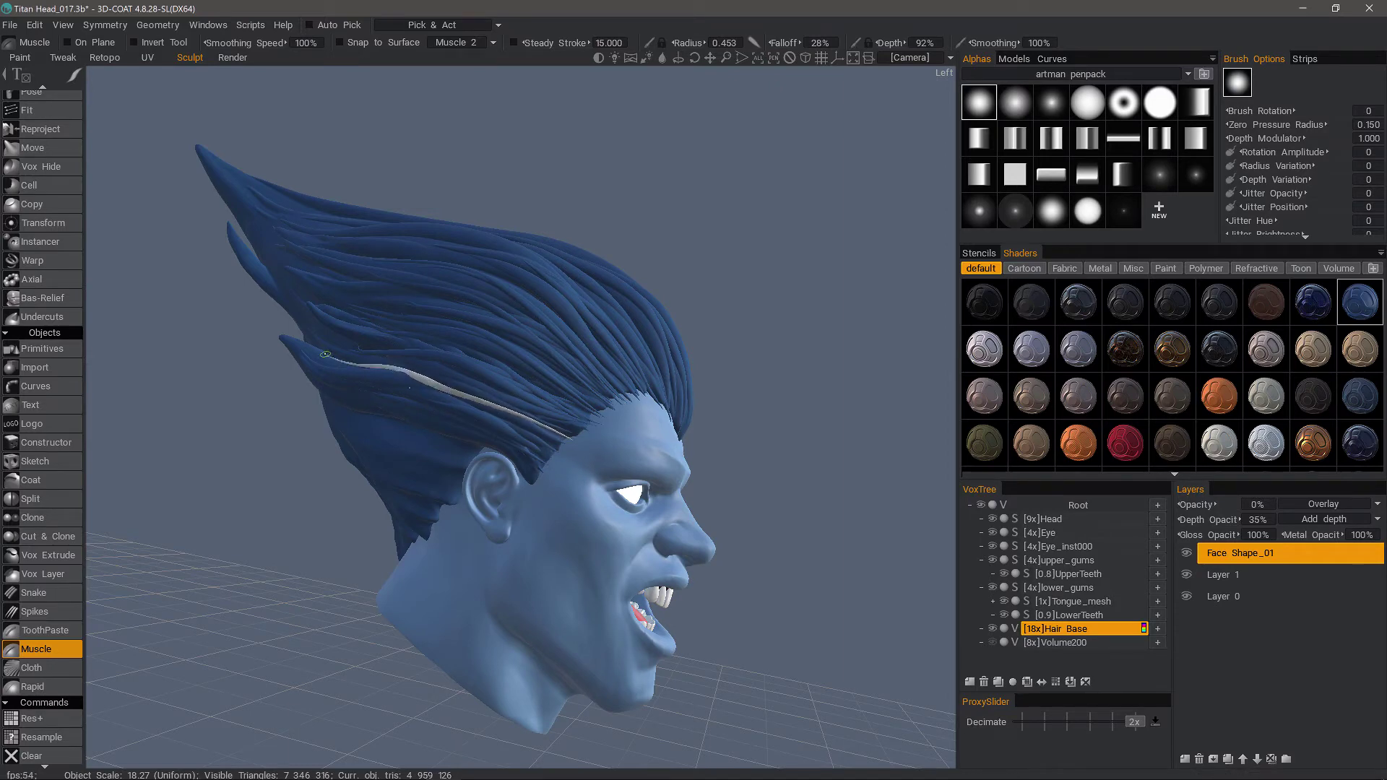
left_click_drag(325, 354, 324, 354)
left_click_drag(442, 402, 359, 383)
- Draw fine curved strands from the forehead hairline up and back over the front of the hair
mouse_move(359, 383)
left_mouse_down("alt")
mouse_move(335, 375)
mouse_move(253, 448)
left_mouse_up("alt")
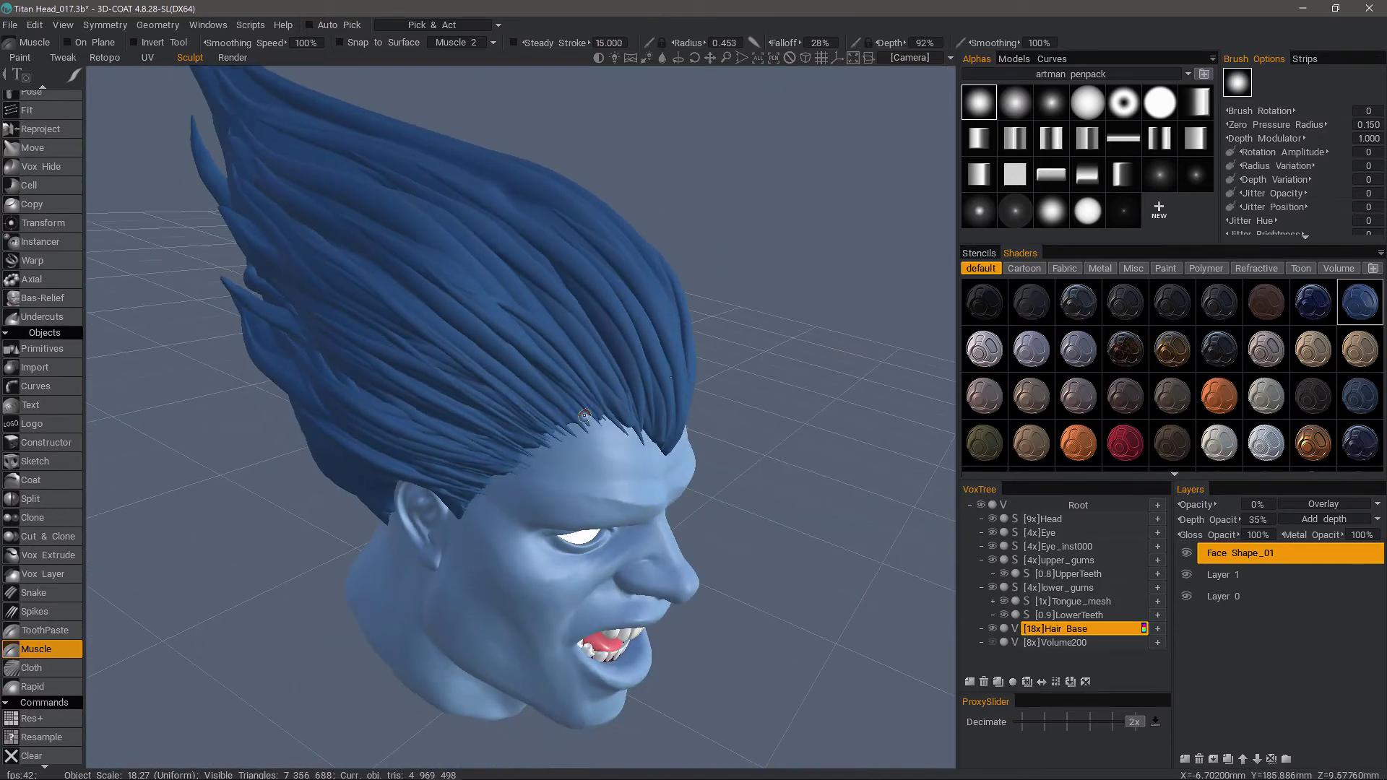
mouse_move(608, 427)
left_mouse_down()
mouse_move(453, 245)
mouse_move(577, 378)
mouse_move(369, 208)
left_mouse_up()
left_click_drag(579, 434, 411, 281)
mouse_move(520, 405)
left_mouse_down("alt")
mouse_move(534, 303)
mouse_move(433, 390)
left_mouse_up("alt")
left_click_drag(456, 212, 457, 214)
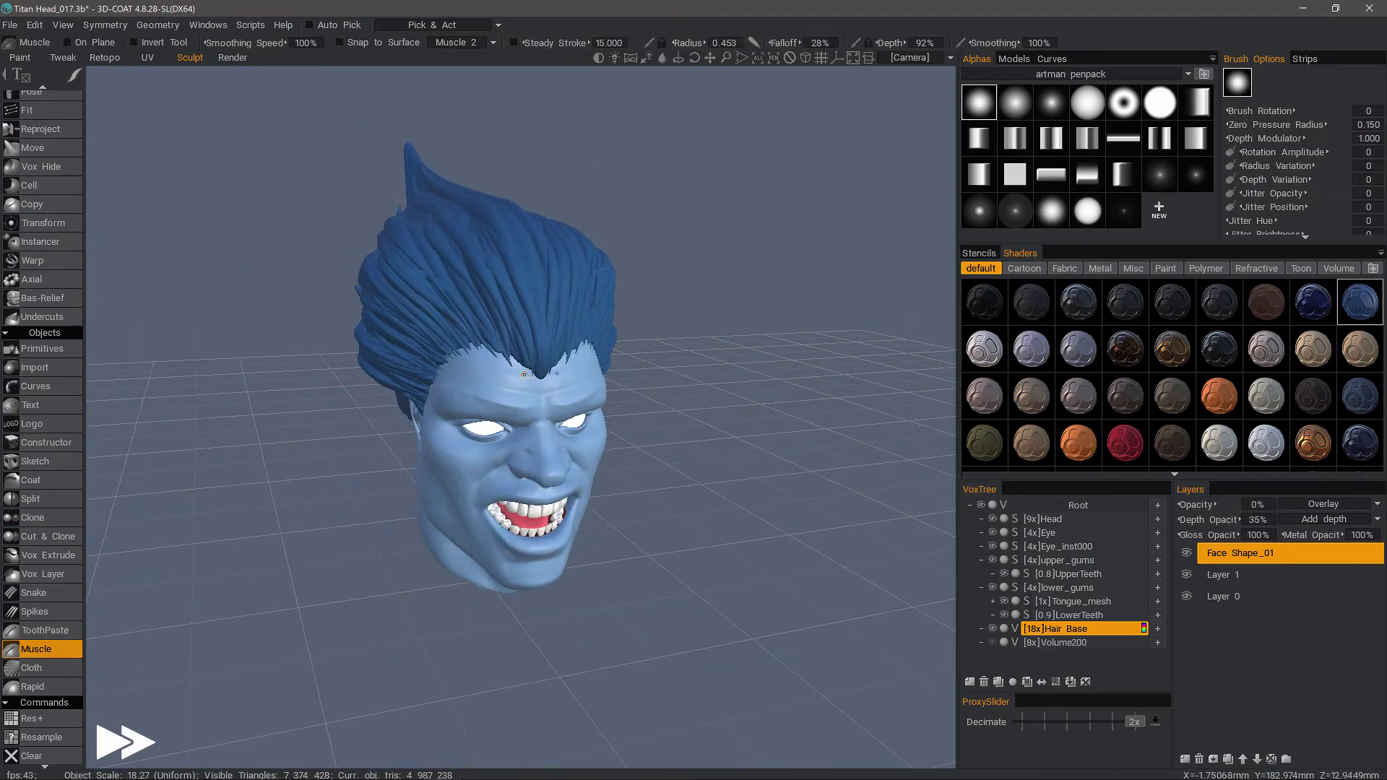
left_click_drag(511, 315, 509, 314)
middle_click_drag(510, 313, 509, 339)
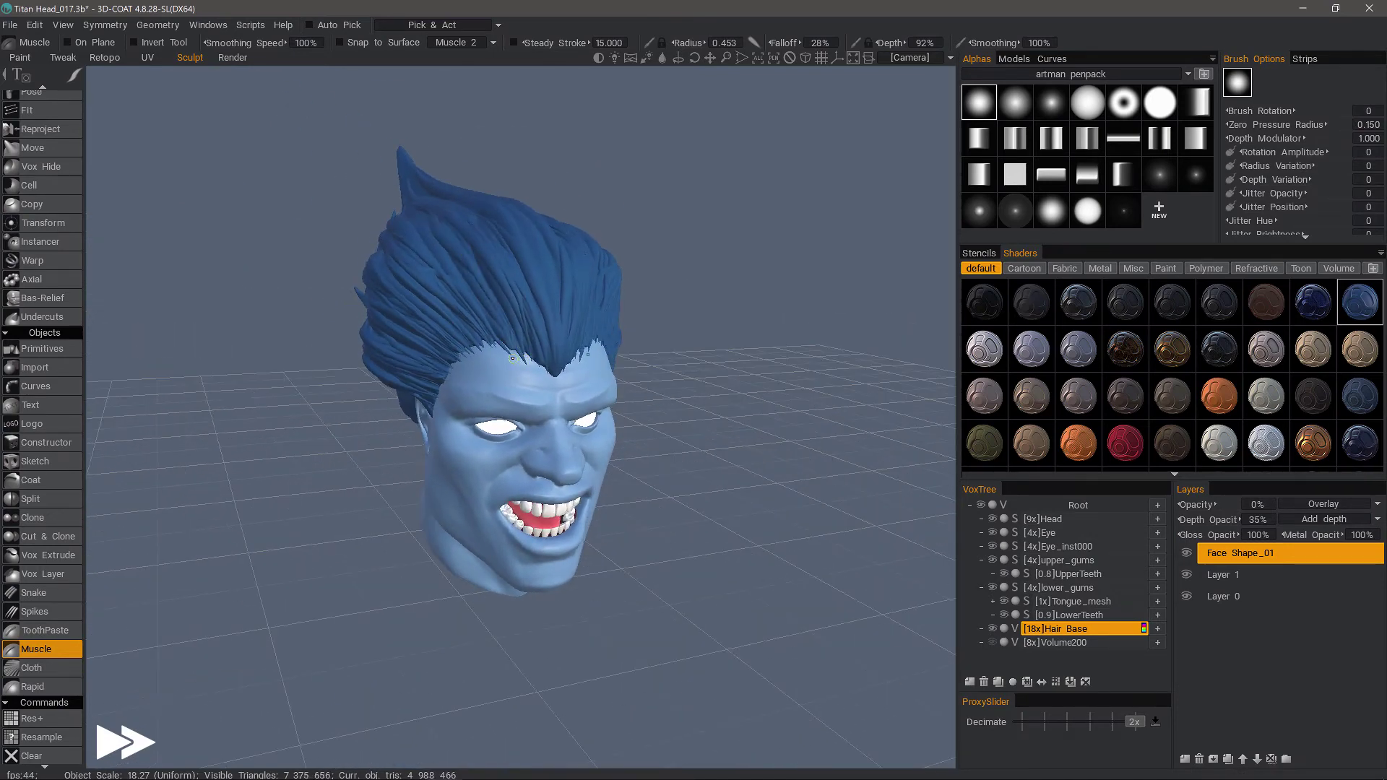
- Reduce the brush radius to 0.201 and draw very thin strands along the front hairline beside the widow's peak
left_click_drag(441, 244, 433, 236)
mouse_move(434, 236)
left_mouse_down("alt")
mouse_move(527, 245)
mouse_move(426, 271)
left_mouse_up("alt")
left_click_drag(508, 403, 475, 237)
mouse_move(535, 267)
left_mouse_down("alt")
mouse_move(445, 323)
mouse_move(500, 325)
left_mouse_up("alt")
mouse_move(500, 412)
left_mouse_down()
mouse_move(484, 286)
mouse_move(552, 304)
mouse_move(524, 336)
mouse_move(517, 386)
left_mouse_up()
middle_click_drag(517, 386, 503, 362)
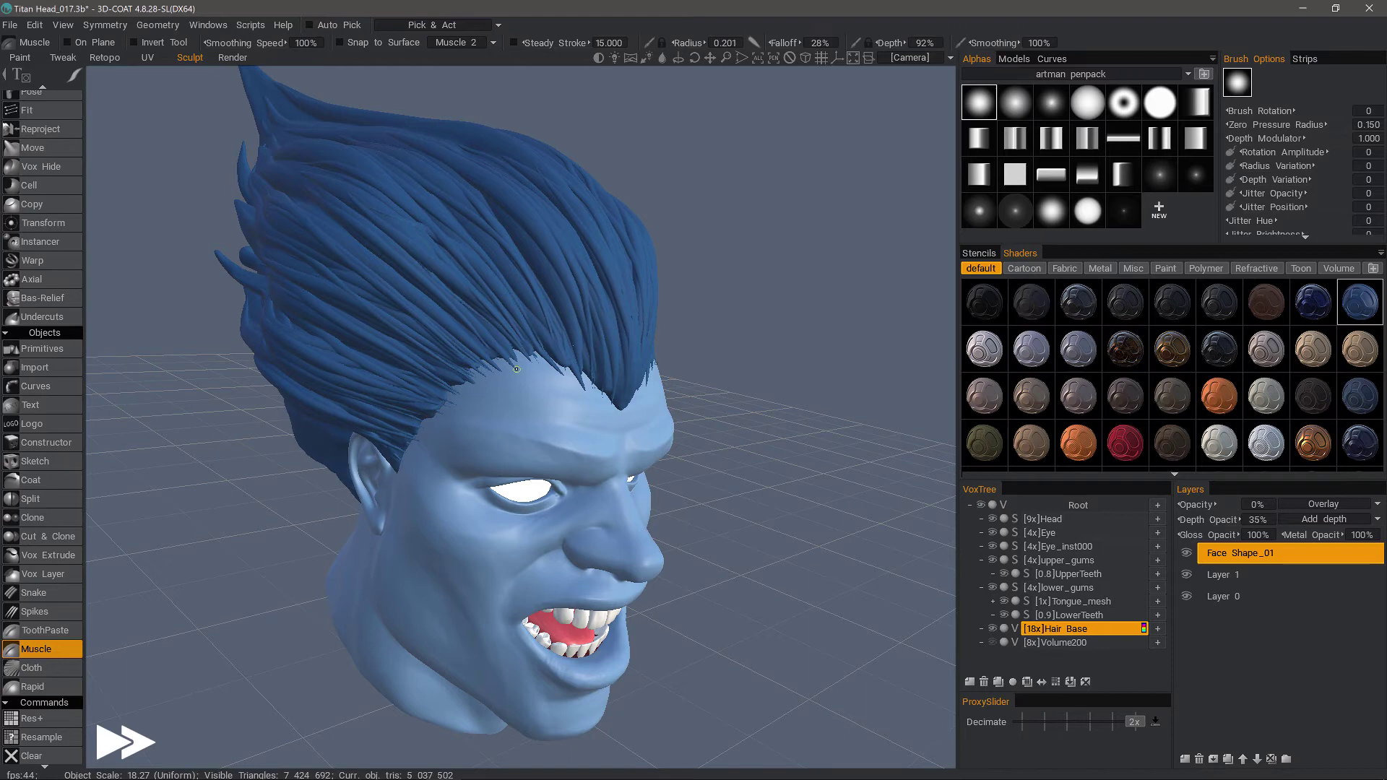
- Draw more very thin strands from the forehead hairline back over the front and side of the hair, beside the widow's peak
mouse_move(479, 353)
left_mouse_down()
mouse_move(371, 252)
mouse_move(433, 296)
left_mouse_up()
left_click_drag(463, 377, 322, 263)
left_click_drag(433, 289, 447, 296, "alt")
left_click_drag(556, 378, 486, 243)
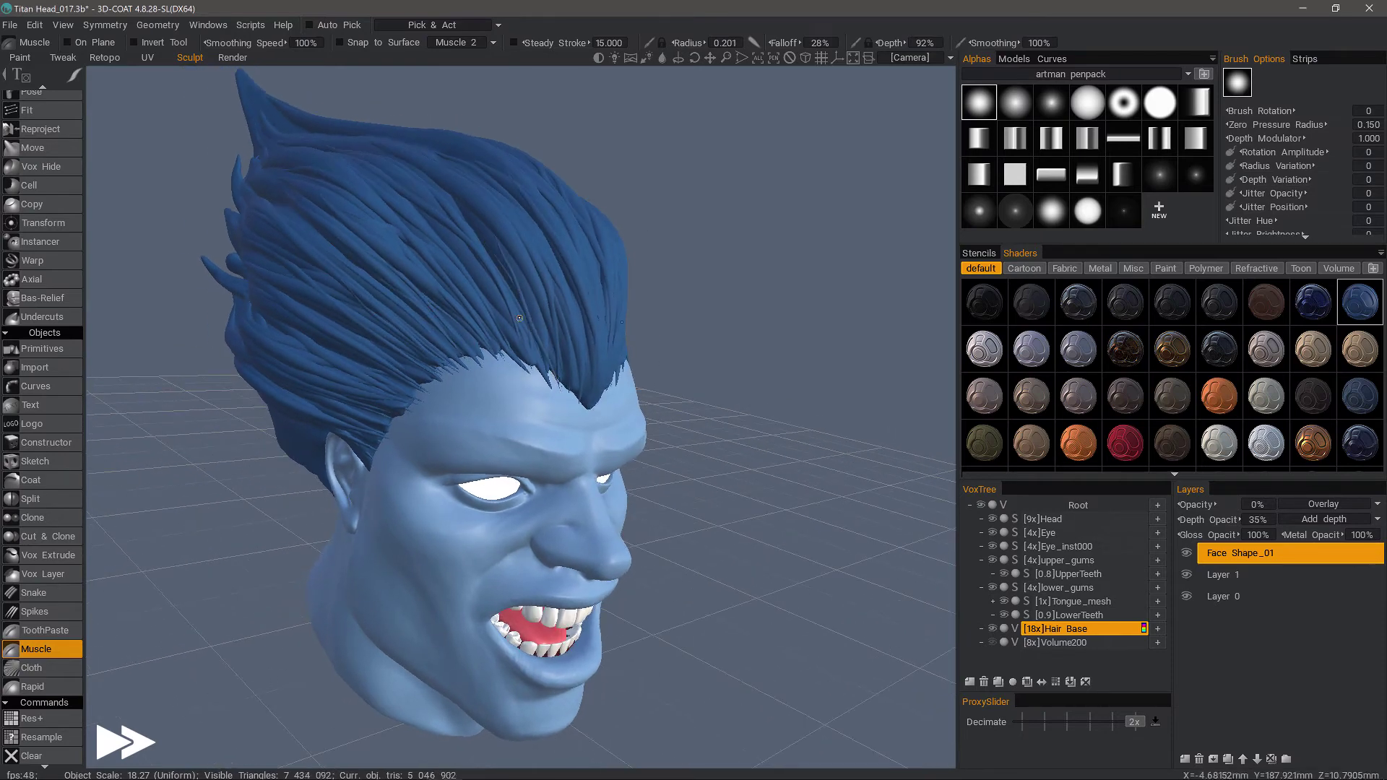
left_click_drag(553, 376, 478, 231)
left_click_drag(507, 317, 413, 210)
left_click_drag(549, 365, 478, 377, "alt")
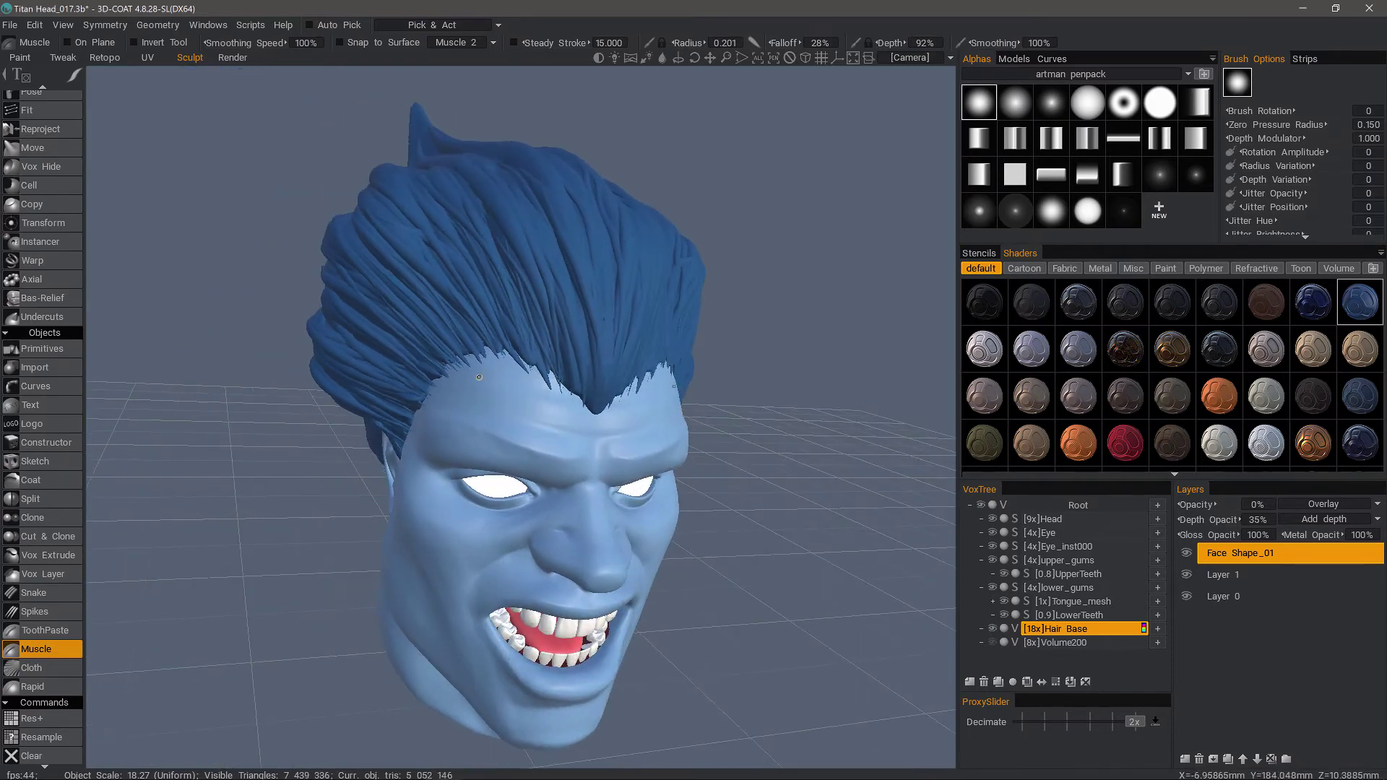
middle_click_drag(478, 377, 539, 391)
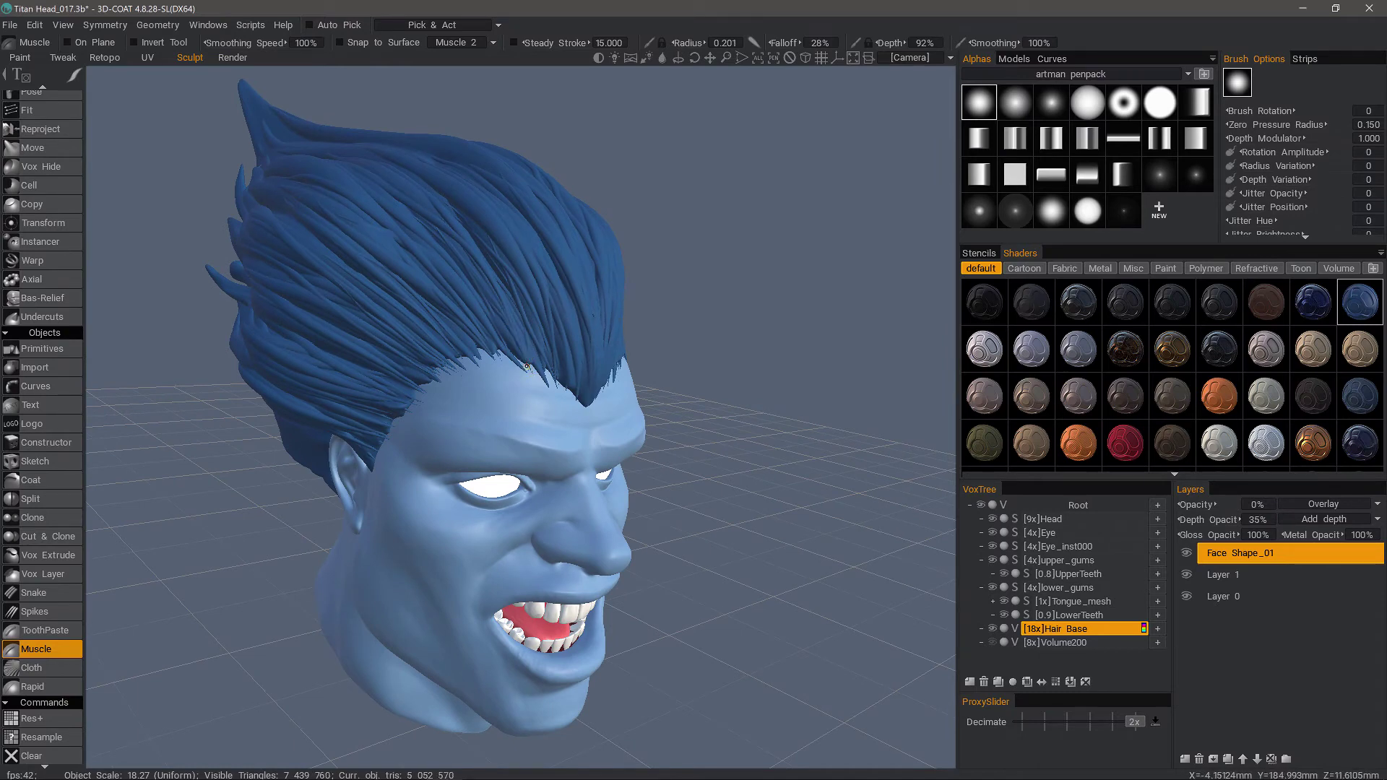
- Resample the Hair Base layer with Smooth quality to more than double its poly count, and save the scene
scroll(527, 367, "up", 5)
scroll(523, 301, "down", 3)
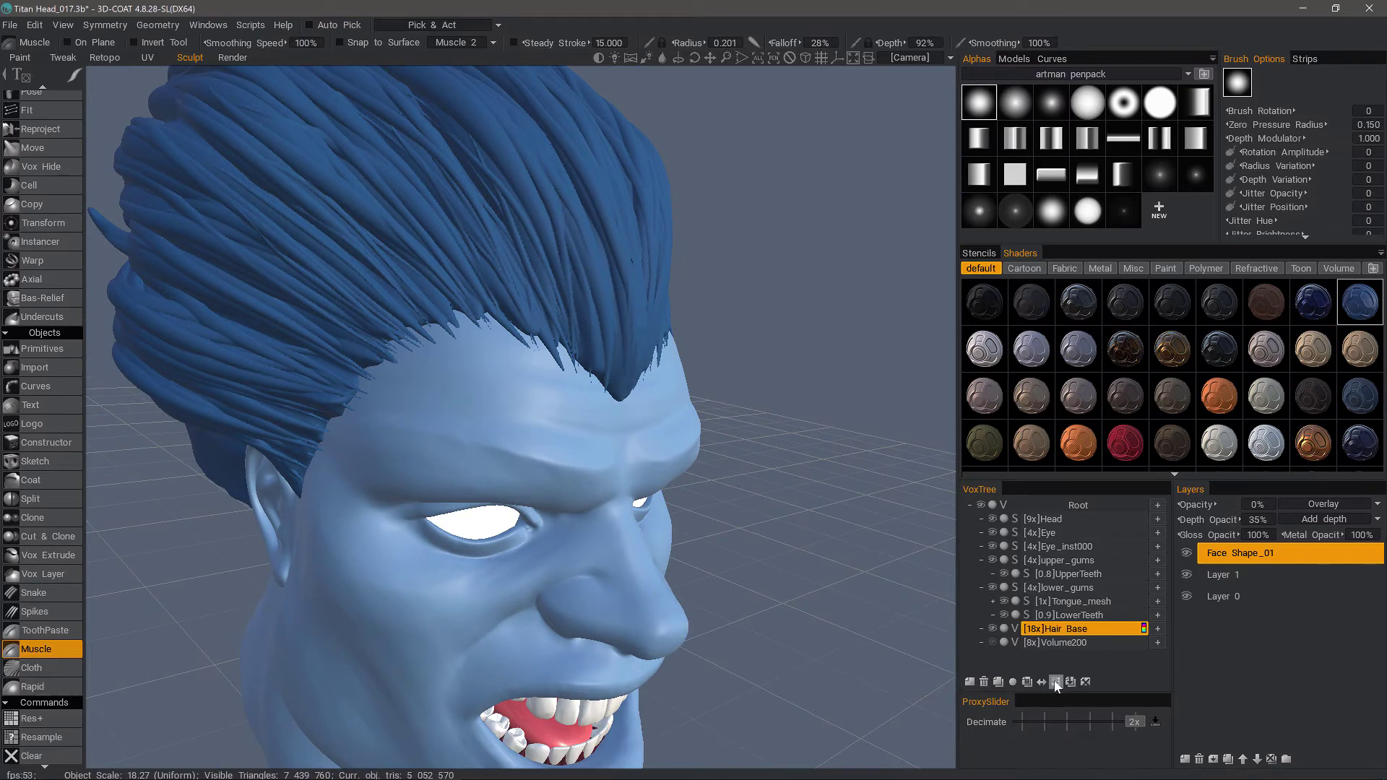
scroll(66, 535, "down", 1)
left_click(57, 714)
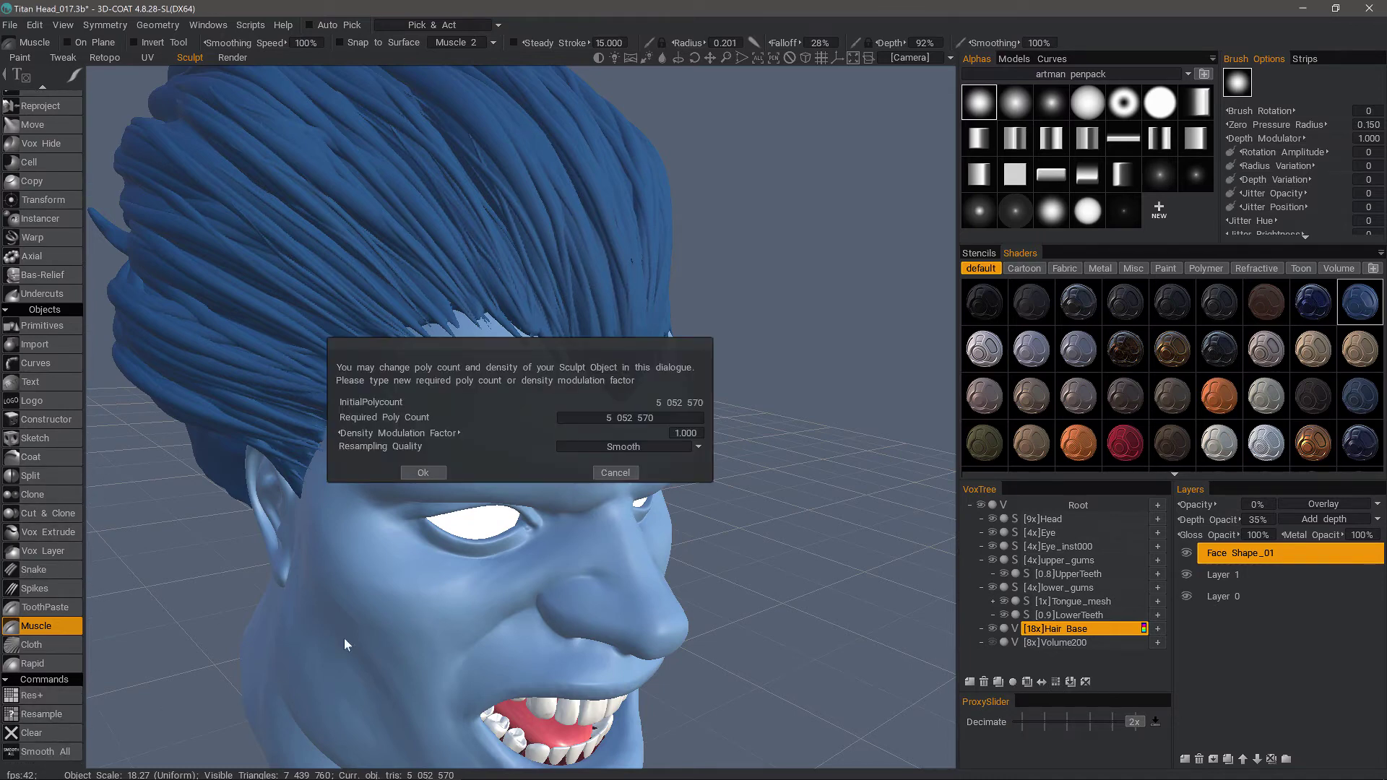
left_click_drag(556, 347, 760, 152)
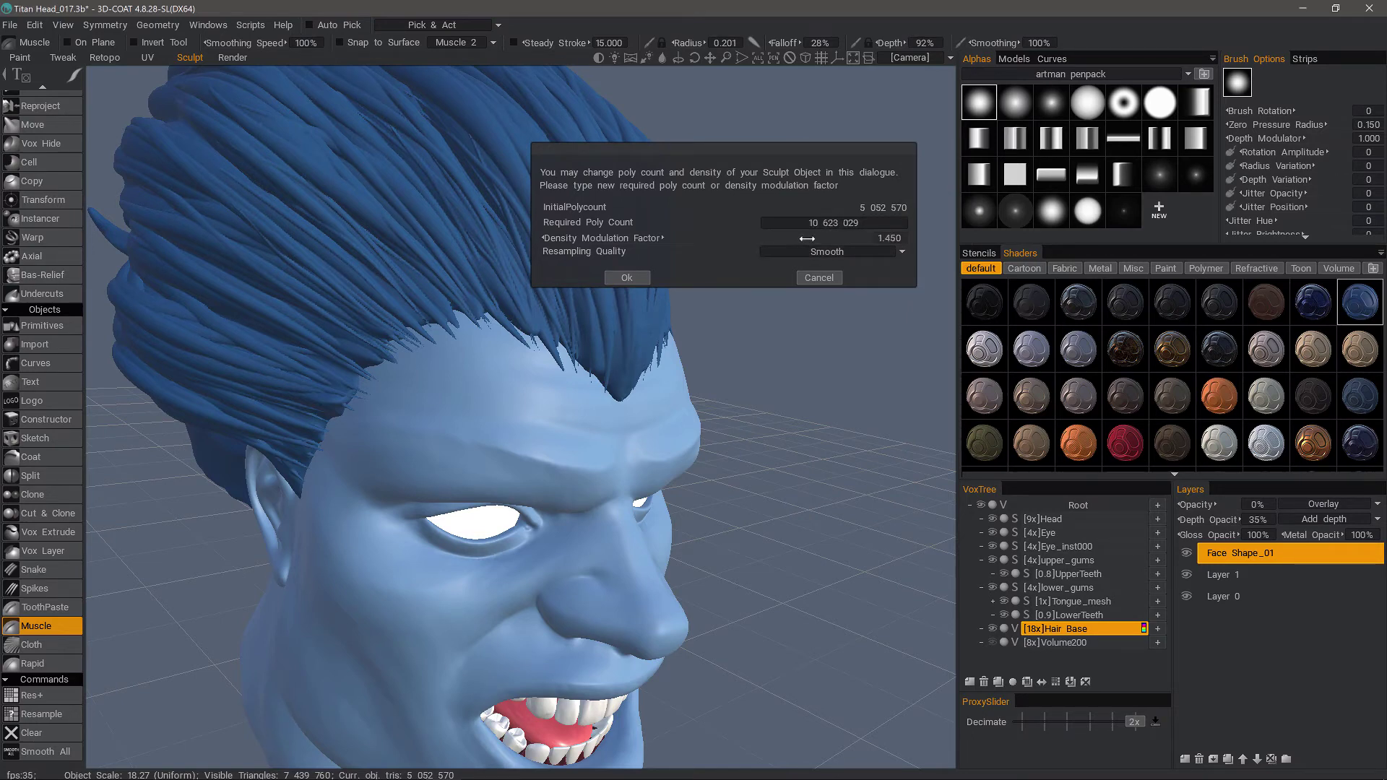
left_click_drag(807, 238, 666, 285)
left_click(627, 278)
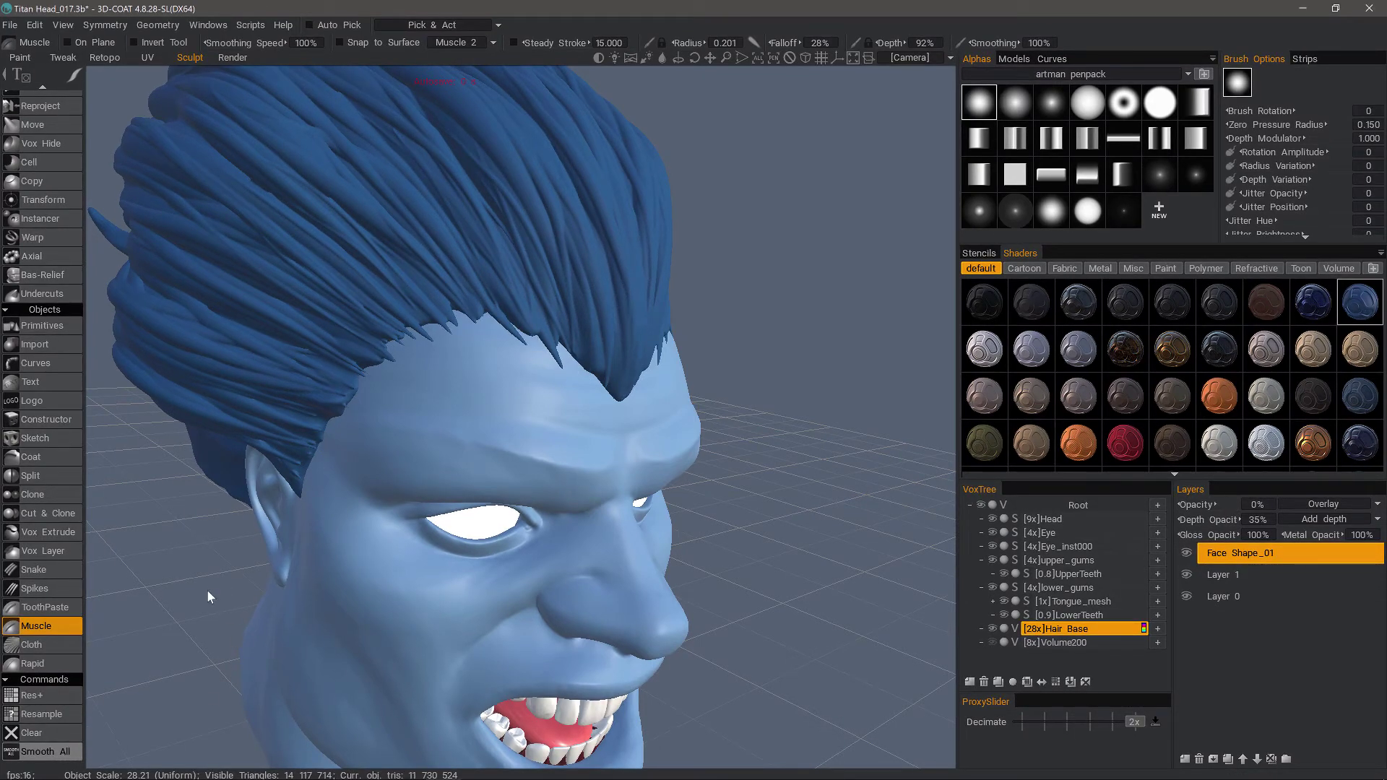
key("ctrl+s")
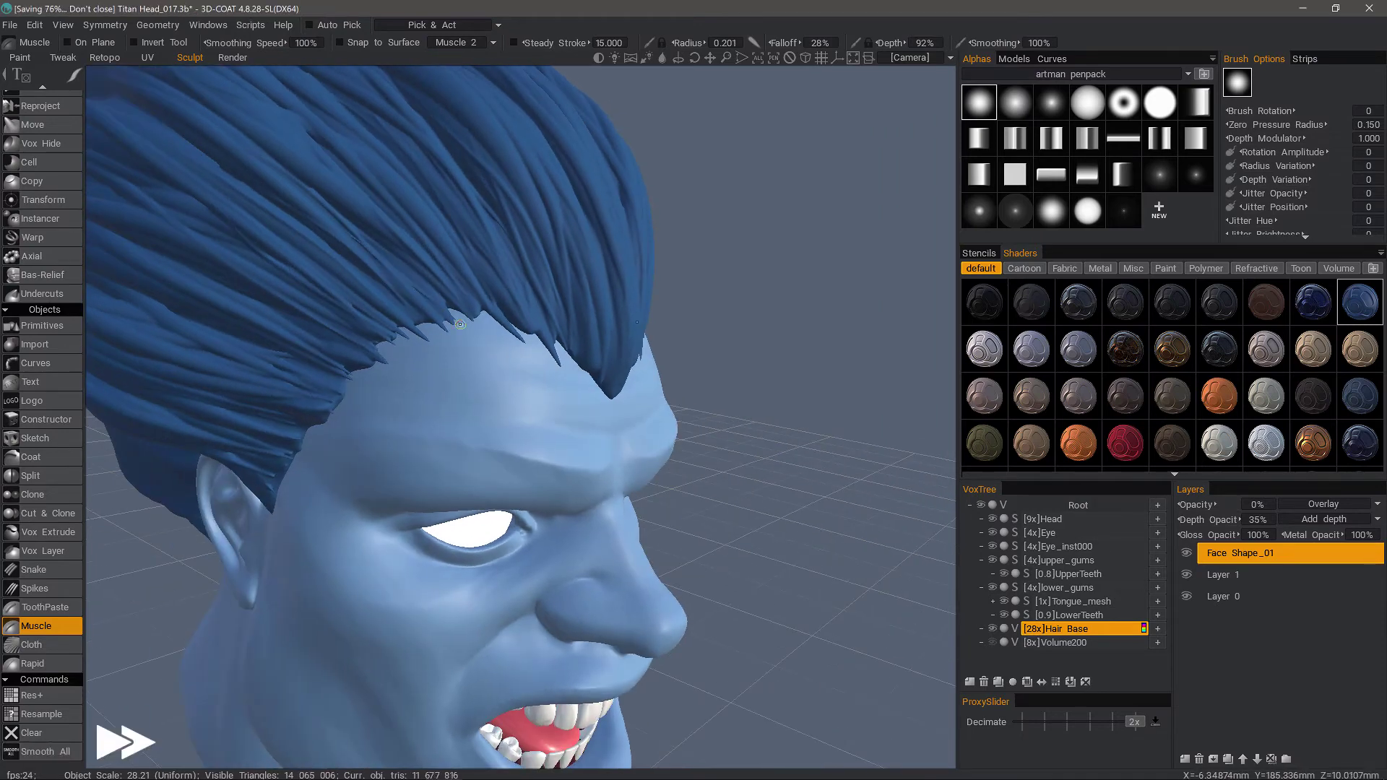
- Draw very thin strands from the resampled front hairline up and back, including beside the widow's peak
left_click_drag(443, 333, 249, 191)
left_click_drag(392, 349, 253, 272)
left_click_drag(606, 287, 506, 296, "alt")
mouse_move(490, 342)
left_mouse_down()
mouse_move(419, 266)
mouse_move(569, 286)
left_mouse_up()
mouse_move(557, 372)
left_mouse_down()
mouse_move(540, 315)
mouse_move(475, 252)
left_mouse_up()
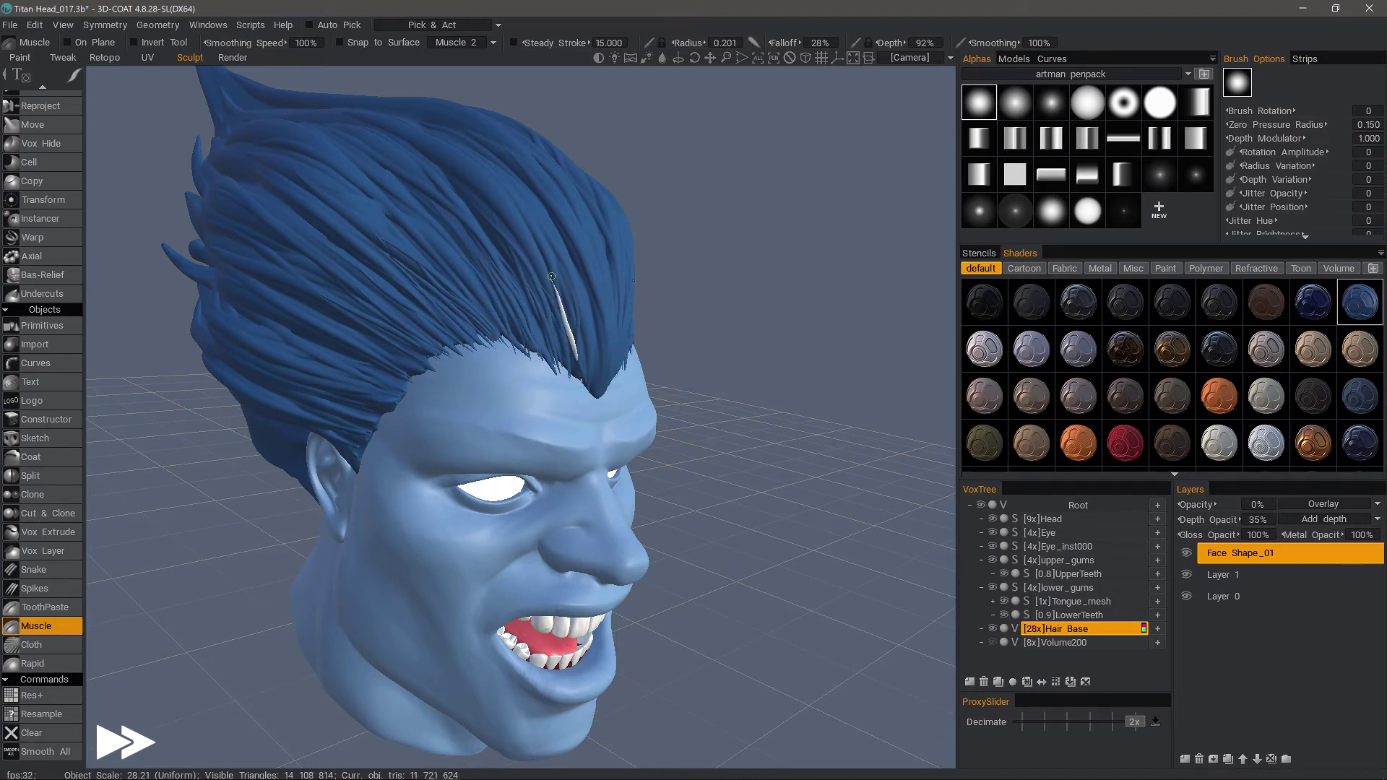
left_click_drag(551, 276, 549, 278)
- Add very thin strands along the side of the hair between the temple hairline and the rear clumps
left_click_drag(255, 278, 382, 380)
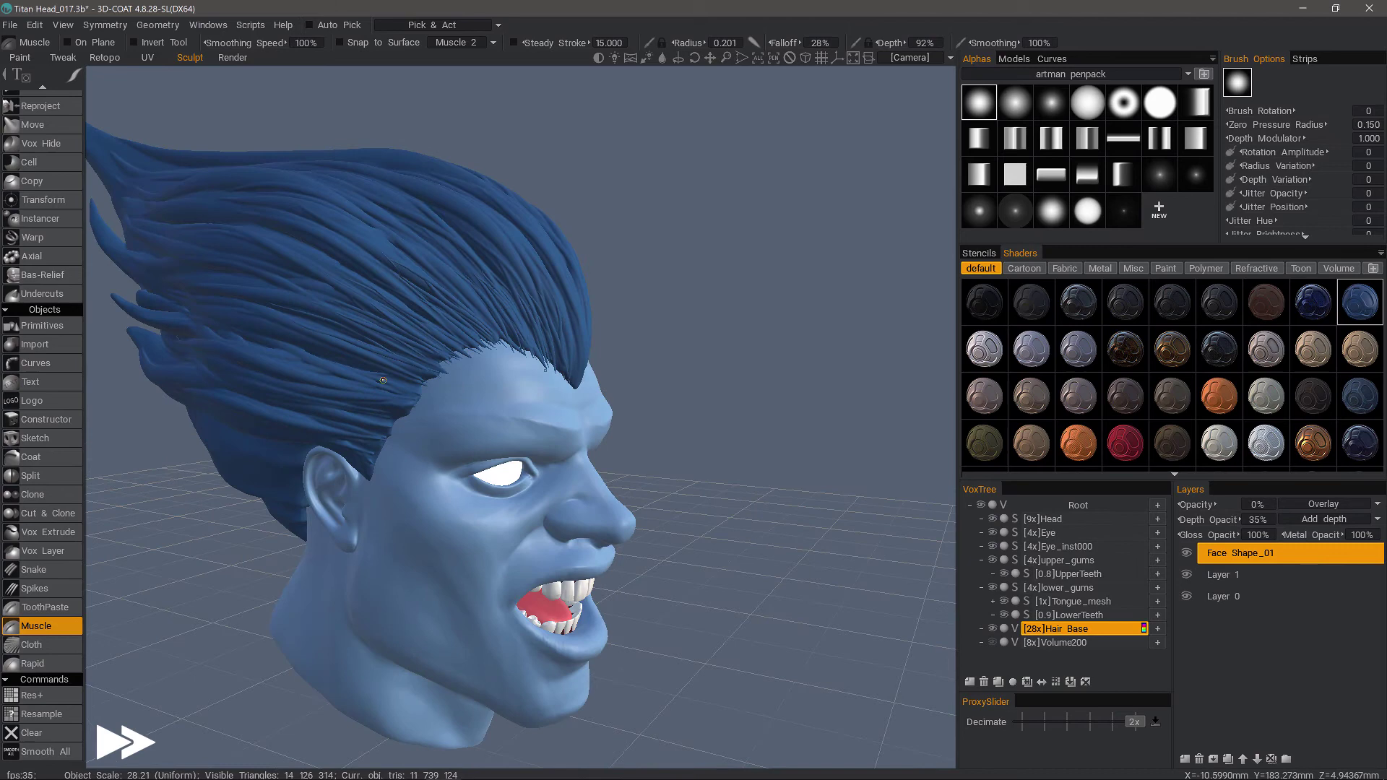
left_click_drag(238, 353, 240, 353)
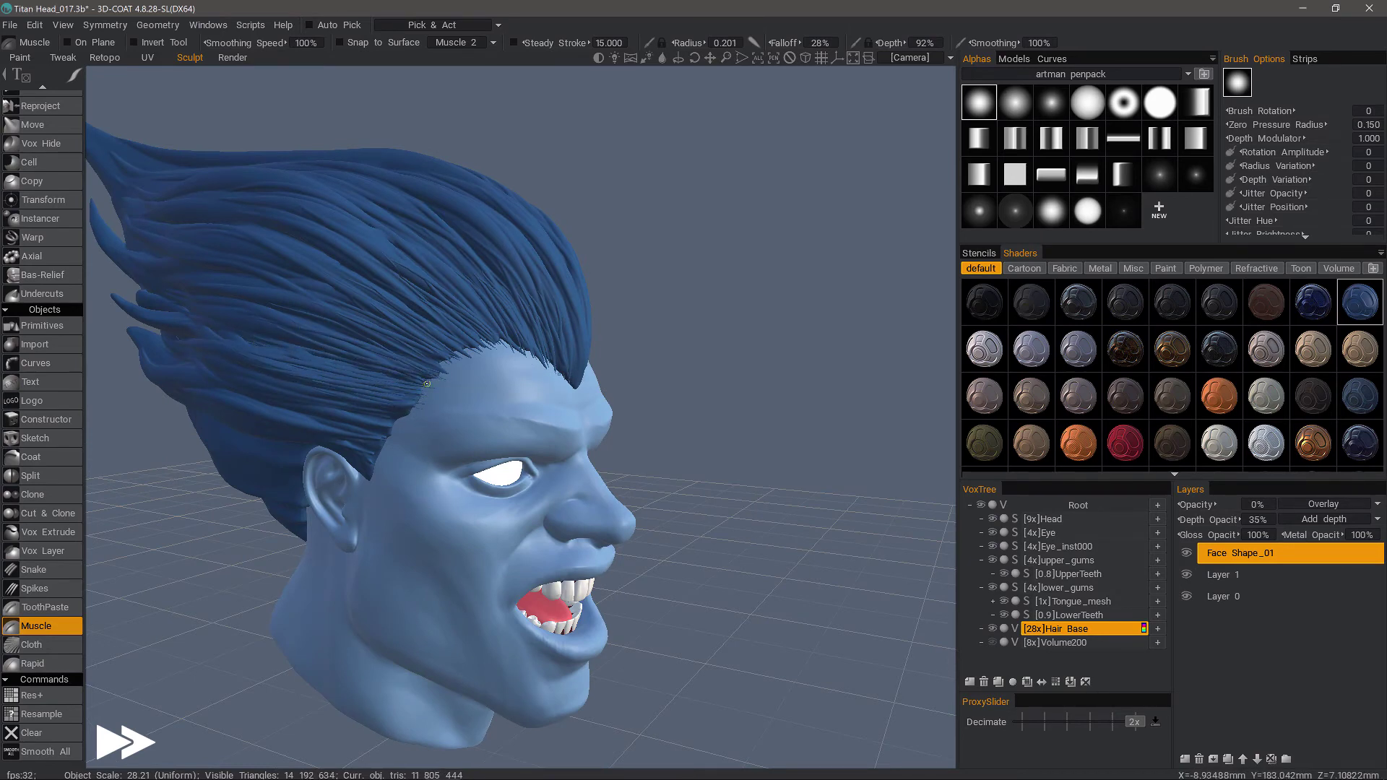
left_click_drag(238, 373, 237, 372)
mouse_move(401, 404)
left_mouse_down("alt")
mouse_move(385, 319)
mouse_move(367, 348)
left_mouse_up("alt")
mouse_move(350, 334)
left_mouse_down()
mouse_move(380, 351)
mouse_move(528, 190)
left_mouse_up()
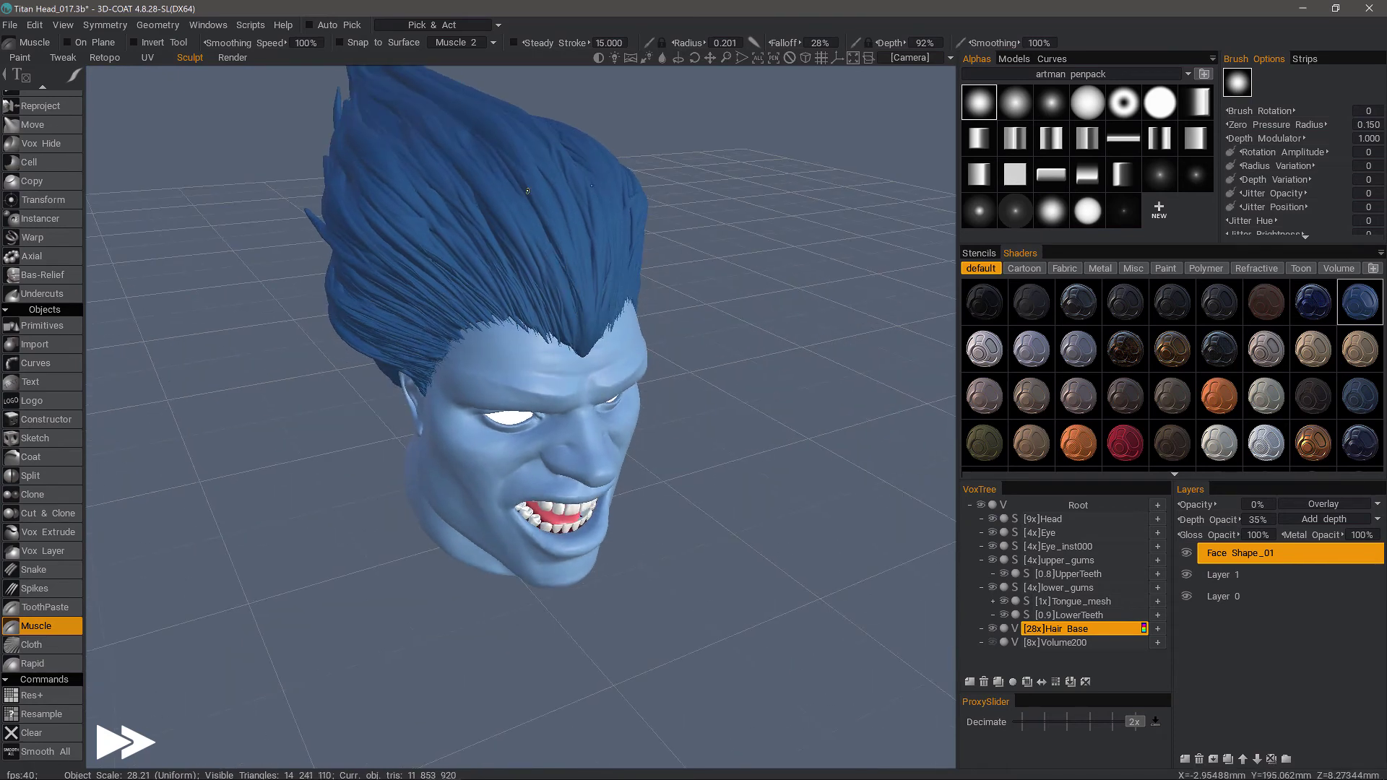
- Enable Steady Stroke at 24.800 and Snap to Surface, set radius 0.291 and depth 137%, and draw long strands from the front hairline toward the crown
left_click_drag(593, 45, 598, 45)
left_click_drag(578, 369, 582, 286, "alt")
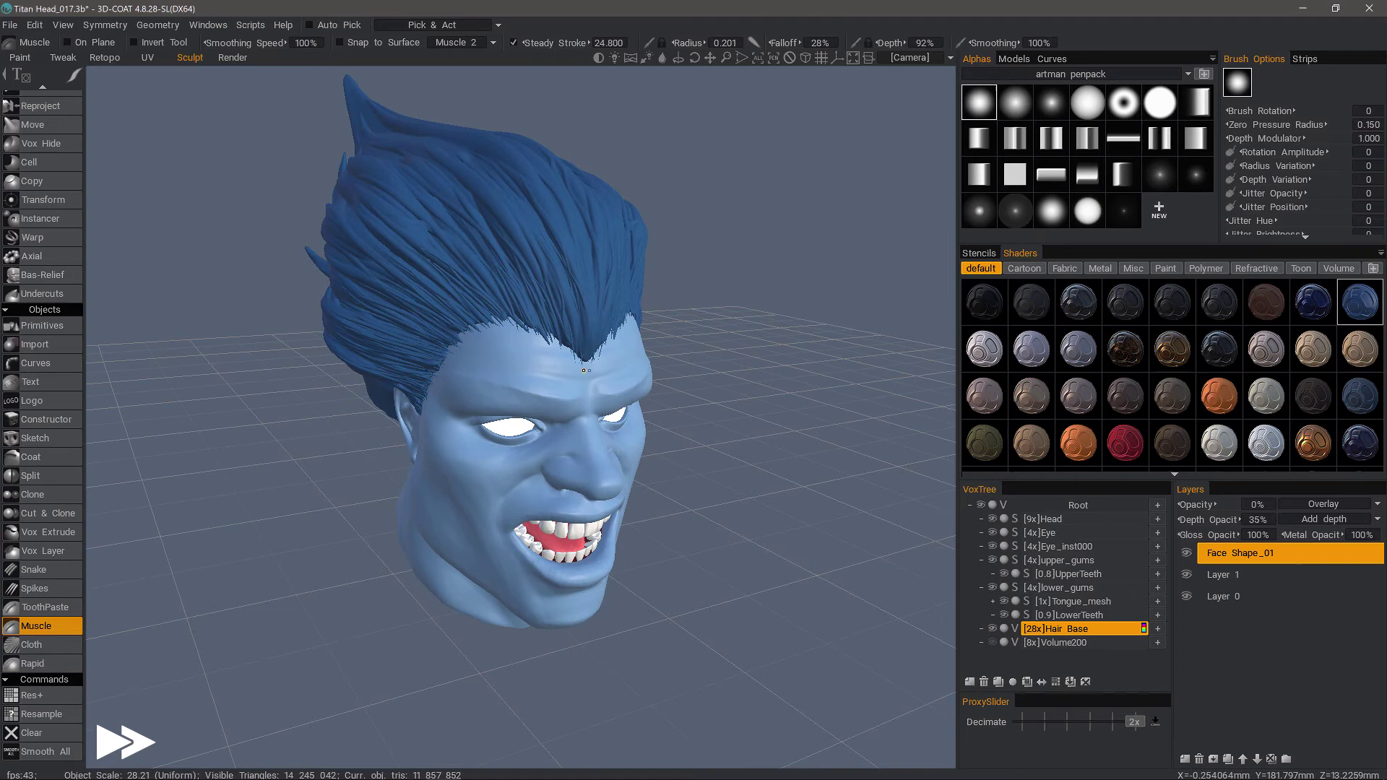
left_click_drag(576, 359, 603, 289, "alt")
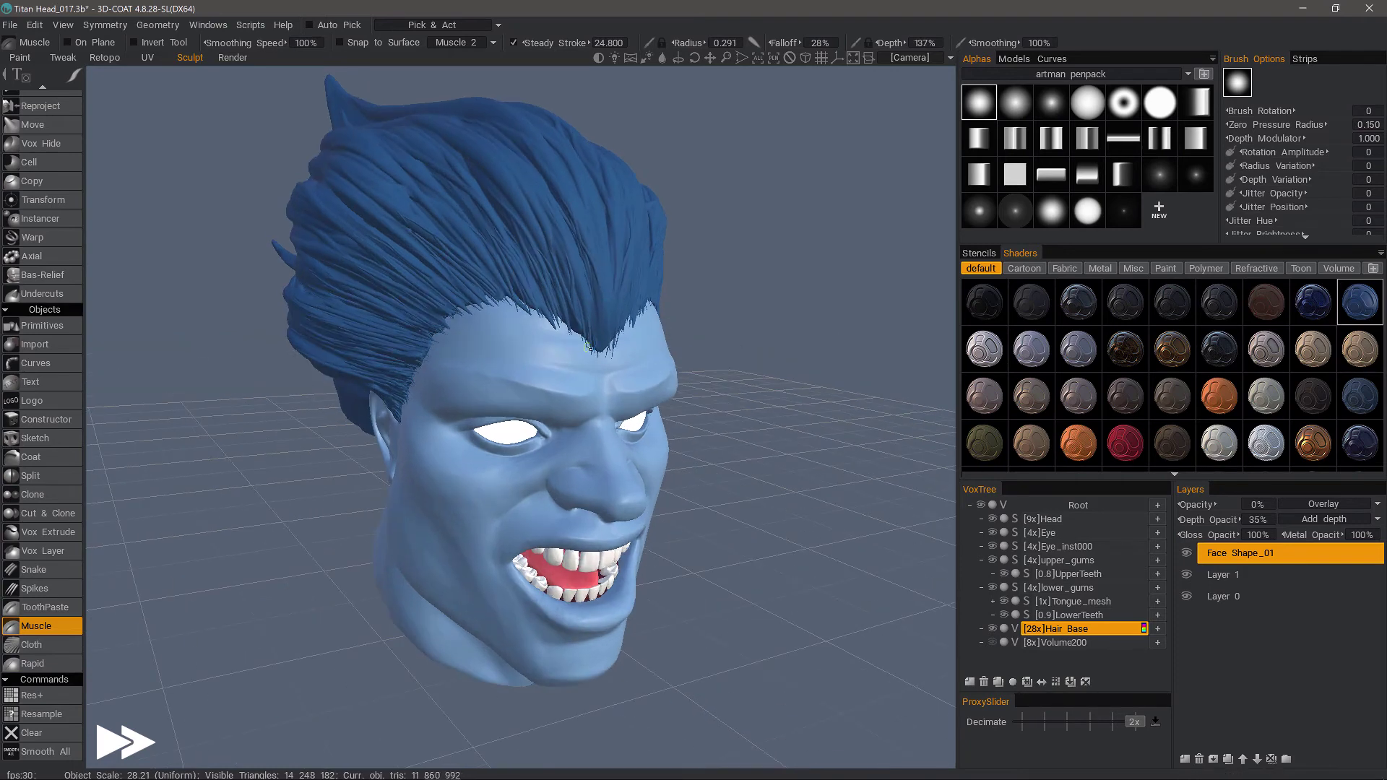
middle_click_drag(514, 158, 668, 394)
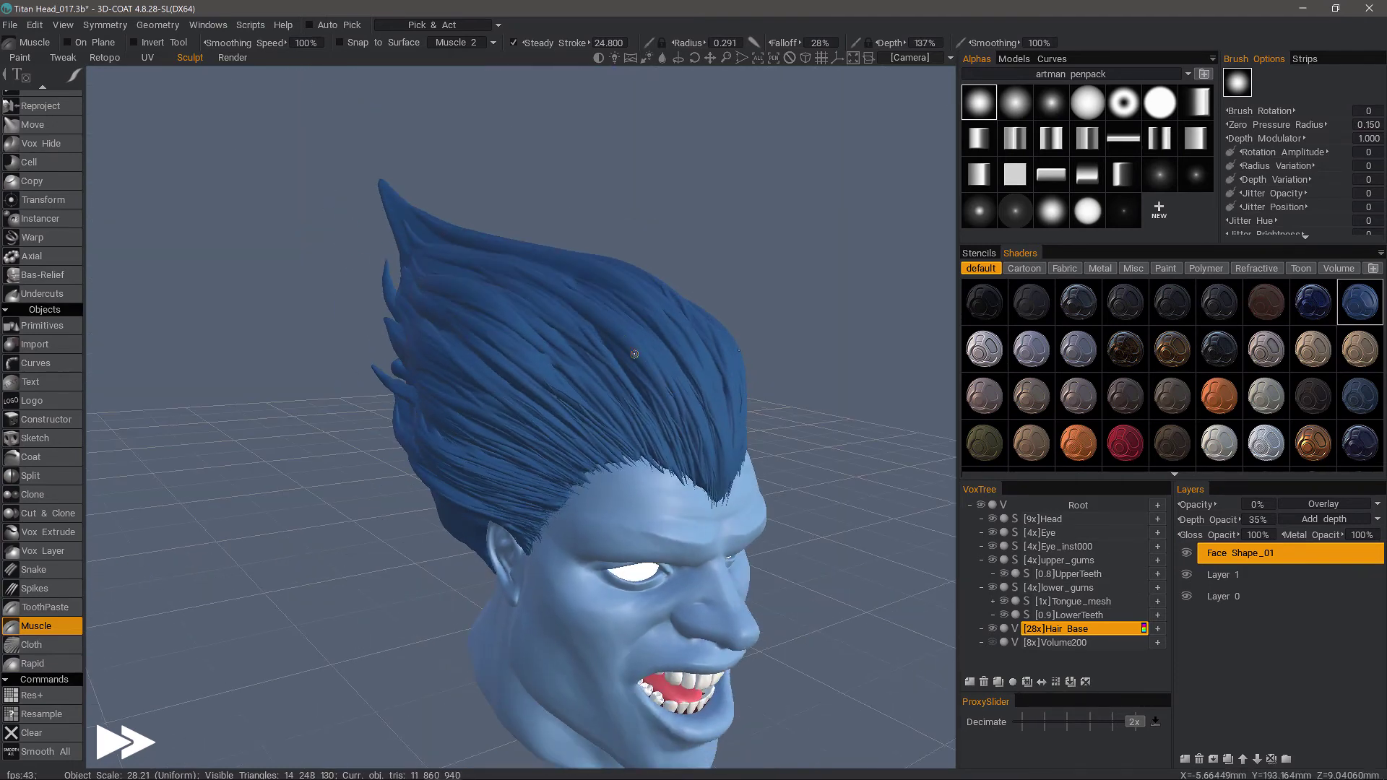
mouse_move(680, 423)
left_mouse_down()
mouse_move(653, 358)
mouse_move(592, 303)
mouse_move(480, 283)
left_mouse_up()
mouse_move(644, 464)
left_mouse_down()
mouse_move(487, 300)
mouse_move(455, 289)
left_mouse_up()
mouse_move(426, 346)
left_mouse_down("alt")
mouse_move(479, 356)
mouse_move(412, 354)
left_mouse_up("alt")
left_click_drag(671, 446, 517, 304)
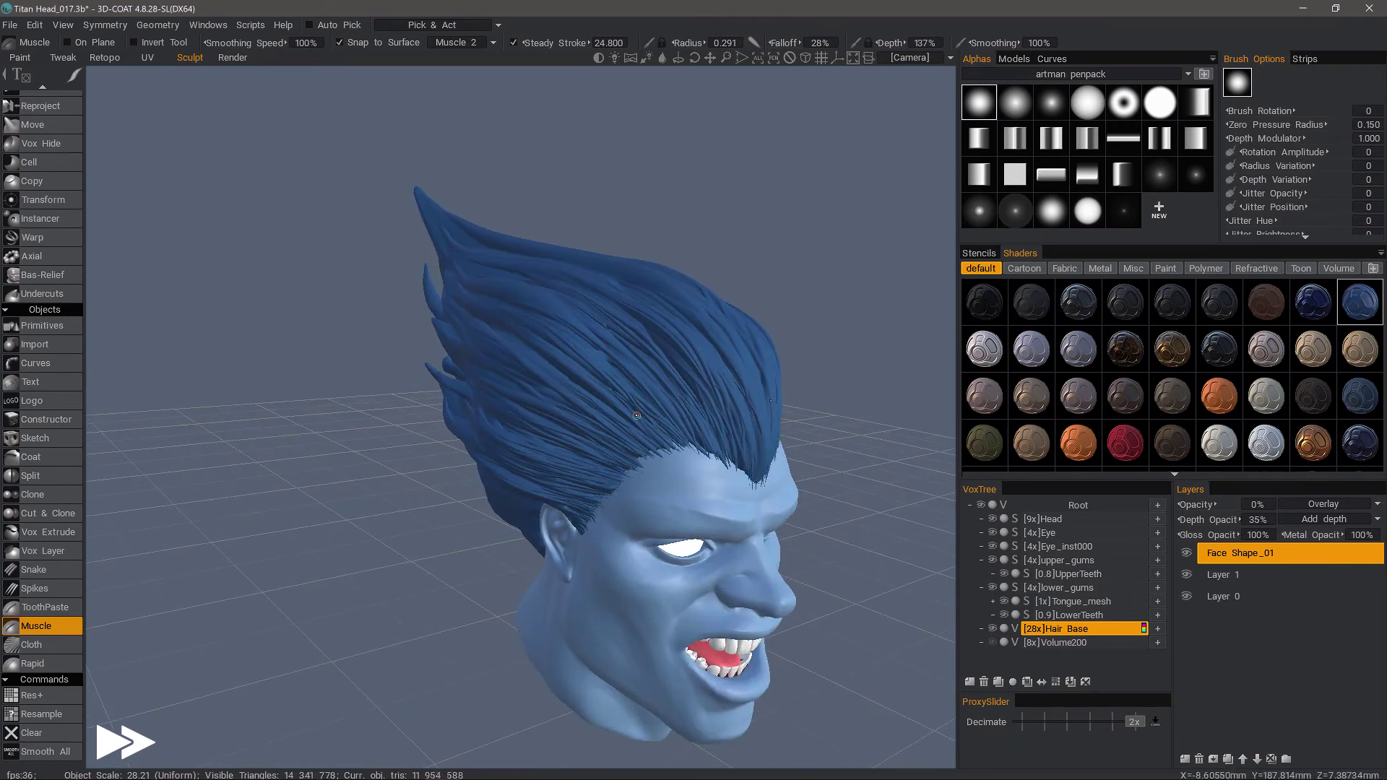
left_click_drag(671, 437, 576, 338)
- Draw long, smooth strands across the upper side of the hair, sweeping back toward the rear tips
left_click_drag(426, 346, 480, 351, "alt")
left_click_drag(655, 413, 402, 310)
left_click_drag(608, 410, 419, 367)
left_click_drag(564, 378, 381, 334)
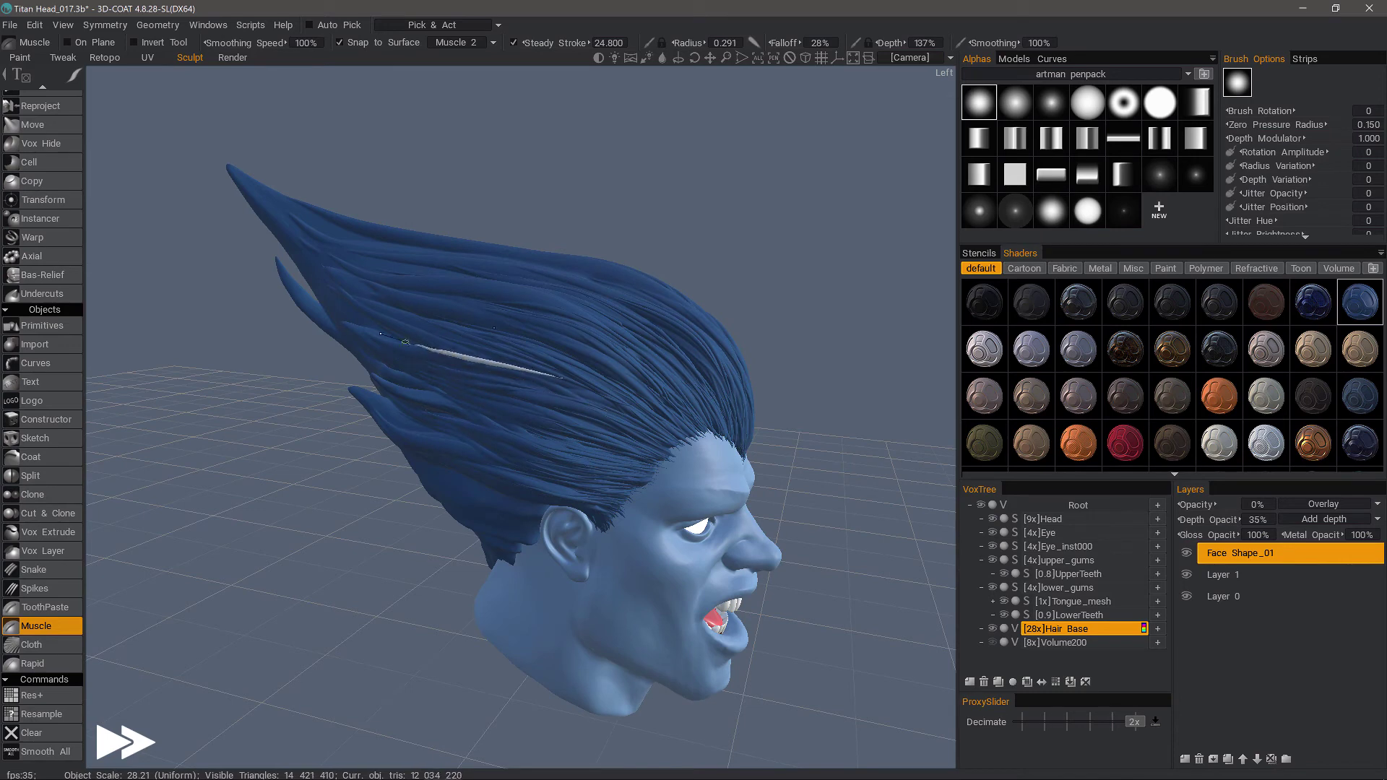
left_click_drag(567, 345, 367, 292)
left_click_drag(535, 331, 383, 299)
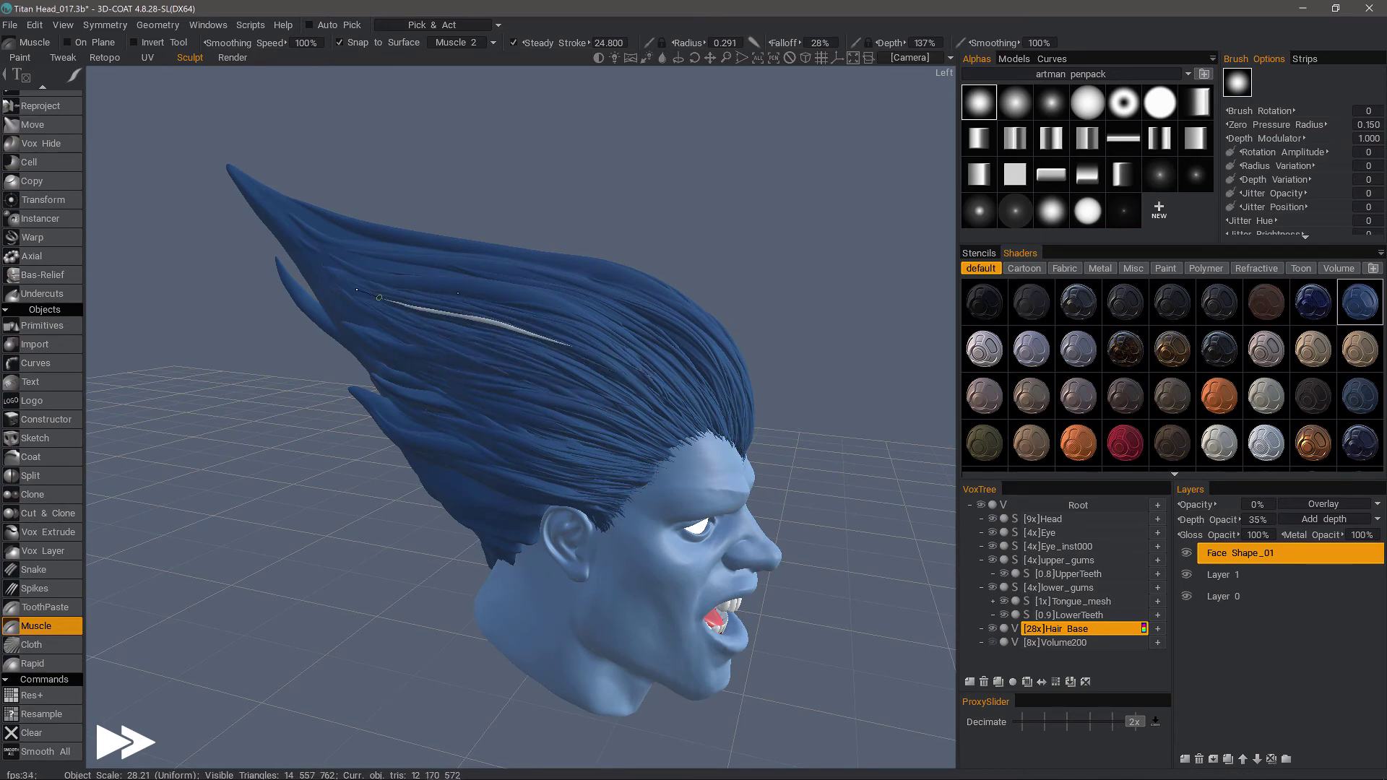
- Add strands from the forehead hairline upward over the front of the hair around the widow's peak
left_click_drag(375, 346, 289, 350, "alt")
left_click_drag(570, 359, 440, 284)
mouse_move(325, 325)
left_mouse_down("alt")
mouse_move(318, 405)
mouse_move(310, 340)
left_mouse_up("alt")
left_click_drag(581, 363, 579, 404, "alt")
left_click_drag(581, 348, 498, 231)
left_click_drag(558, 343, 529, 286)
left_click_drag(597, 423, 563, 339)
left_click_drag(578, 404, 567, 325, "alt")
mouse_move(599, 410)
left_mouse_down()
mouse_move(552, 279)
mouse_move(577, 330)
left_mouse_up()
- Draw short strands from the hairline behind the ear back across the lower side of the hair
middle_click_drag(543, 287, 479, 440)
left_click_drag(479, 440, 466, 434)
left_click_drag(520, 441, 498, 426, "alt")
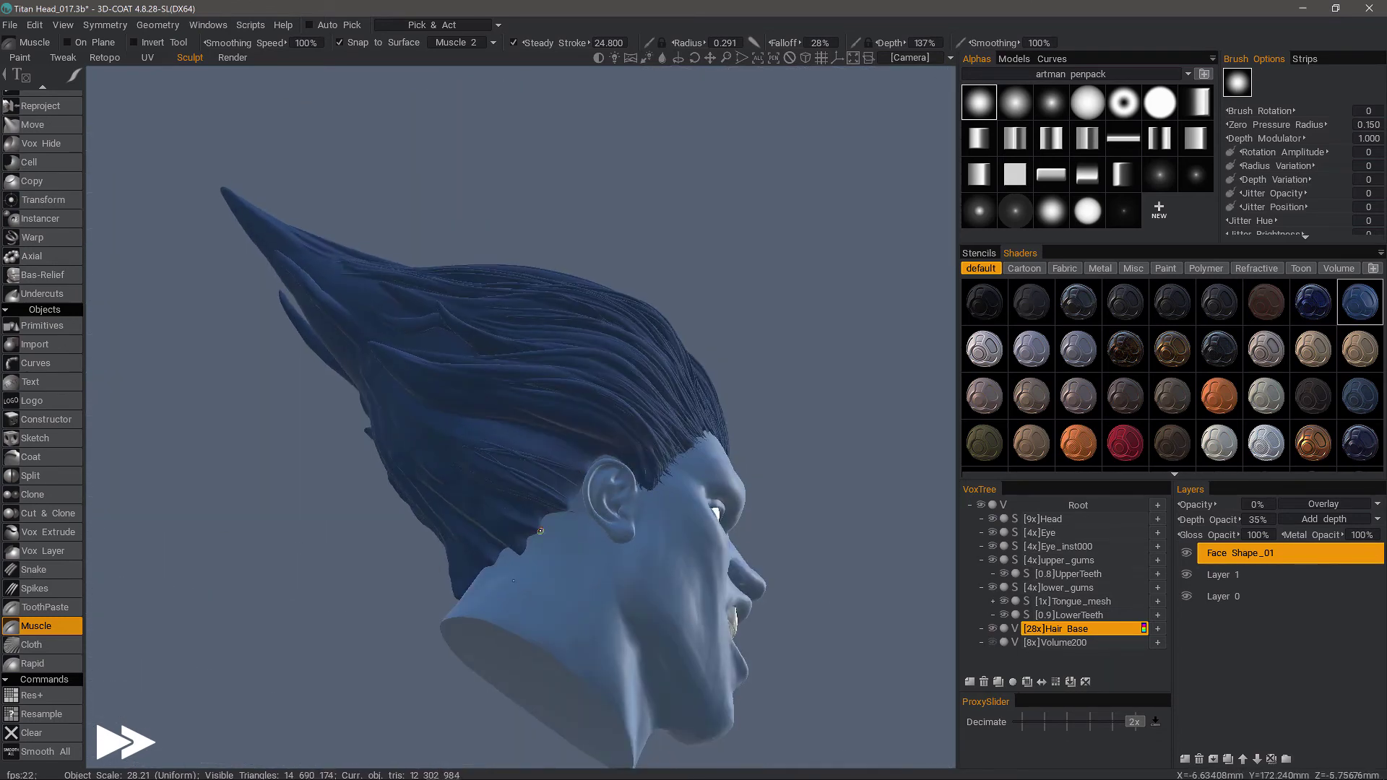
left_click_drag(553, 510, 473, 465)
left_click_drag(563, 466, 462, 423)
left_click_drag(572, 498, 505, 458)
left_click_drag(576, 516, 509, 476)
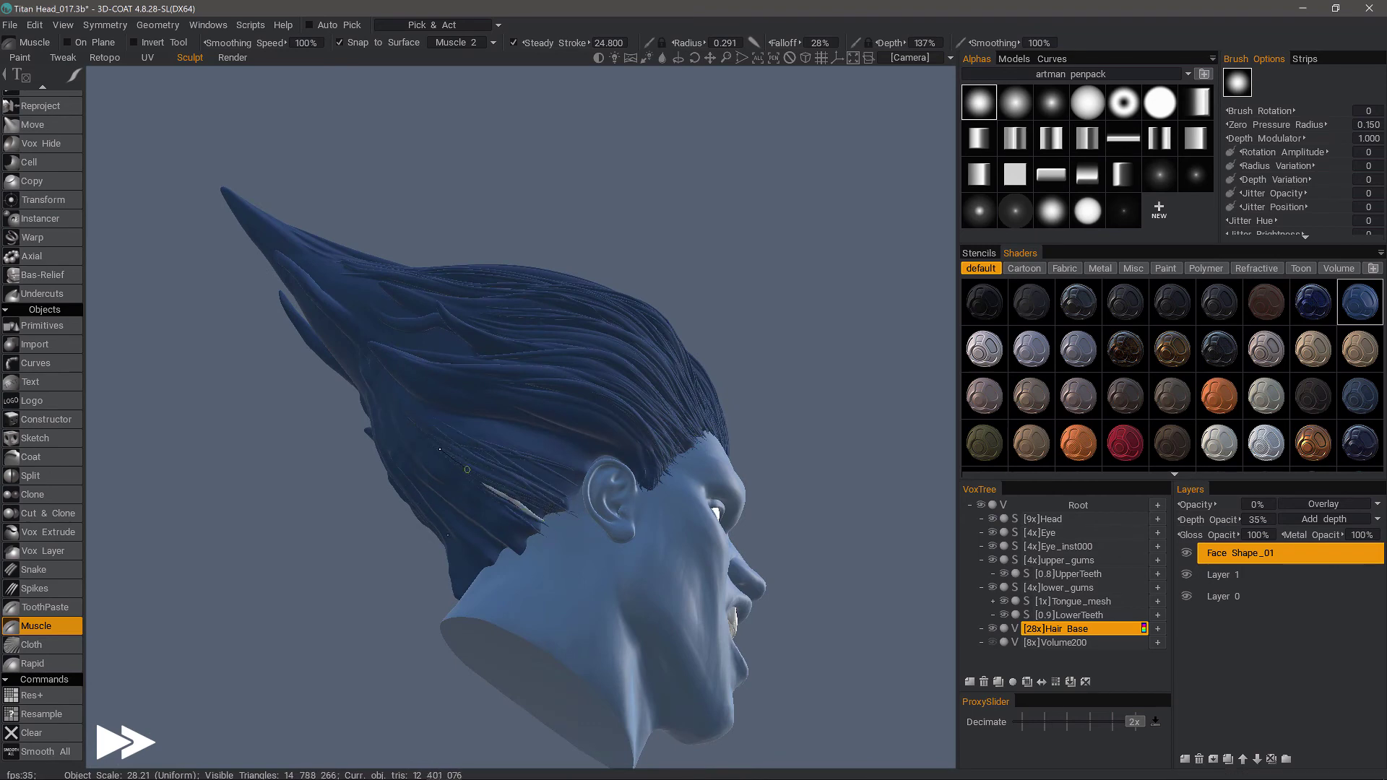
- Fill the smooth area above the ear with long strands running from the side hairline back toward the rear clumps
middle_click_drag(509, 476, 576, 488)
left_click_drag(444, 389, 414, 374)
mouse_move(635, 480)
left_mouse_down()
mouse_move(506, 375)
mouse_move(506, 419)
left_mouse_up()
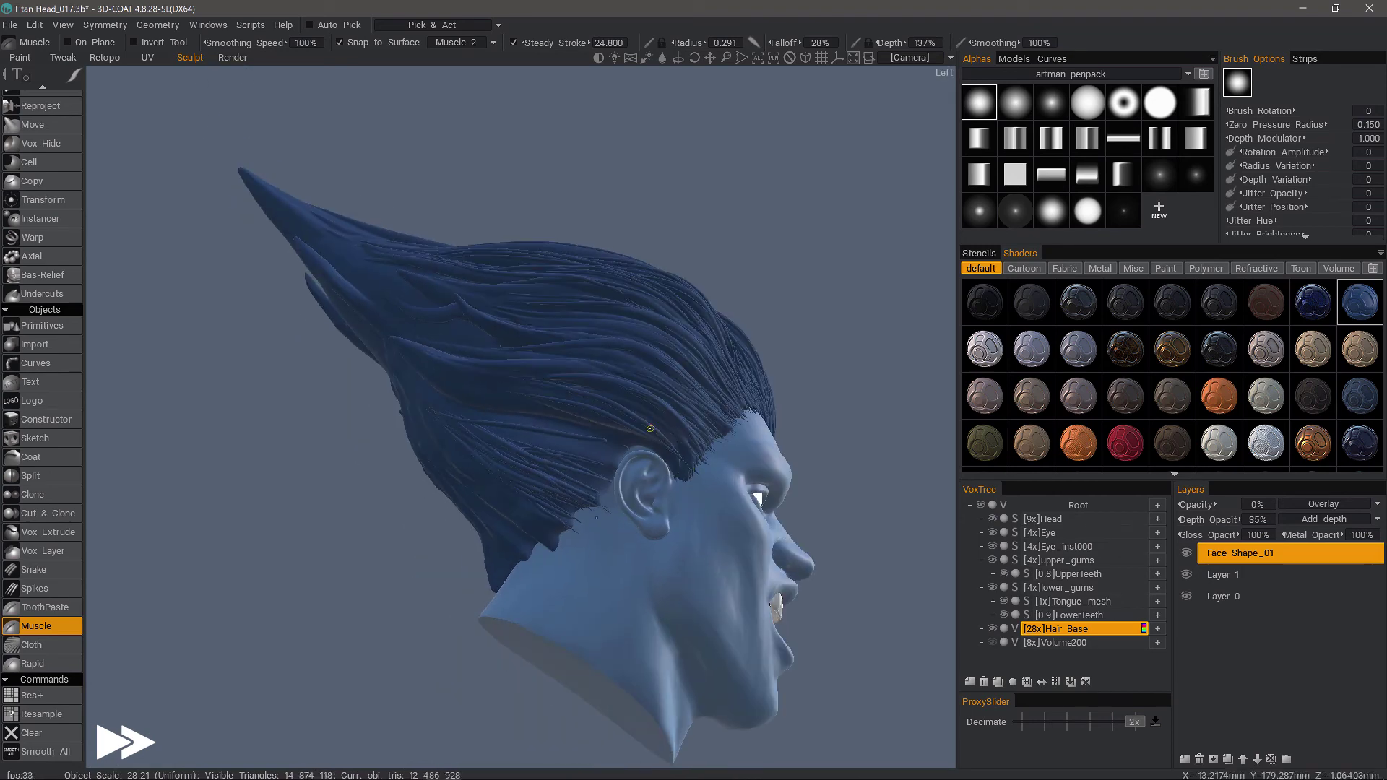
left_click_drag(657, 436, 529, 393)
left_click_drag(657, 424, 509, 383)
mouse_move(659, 427)
left_mouse_down()
mouse_move(557, 380)
mouse_move(450, 366)
left_mouse_up()
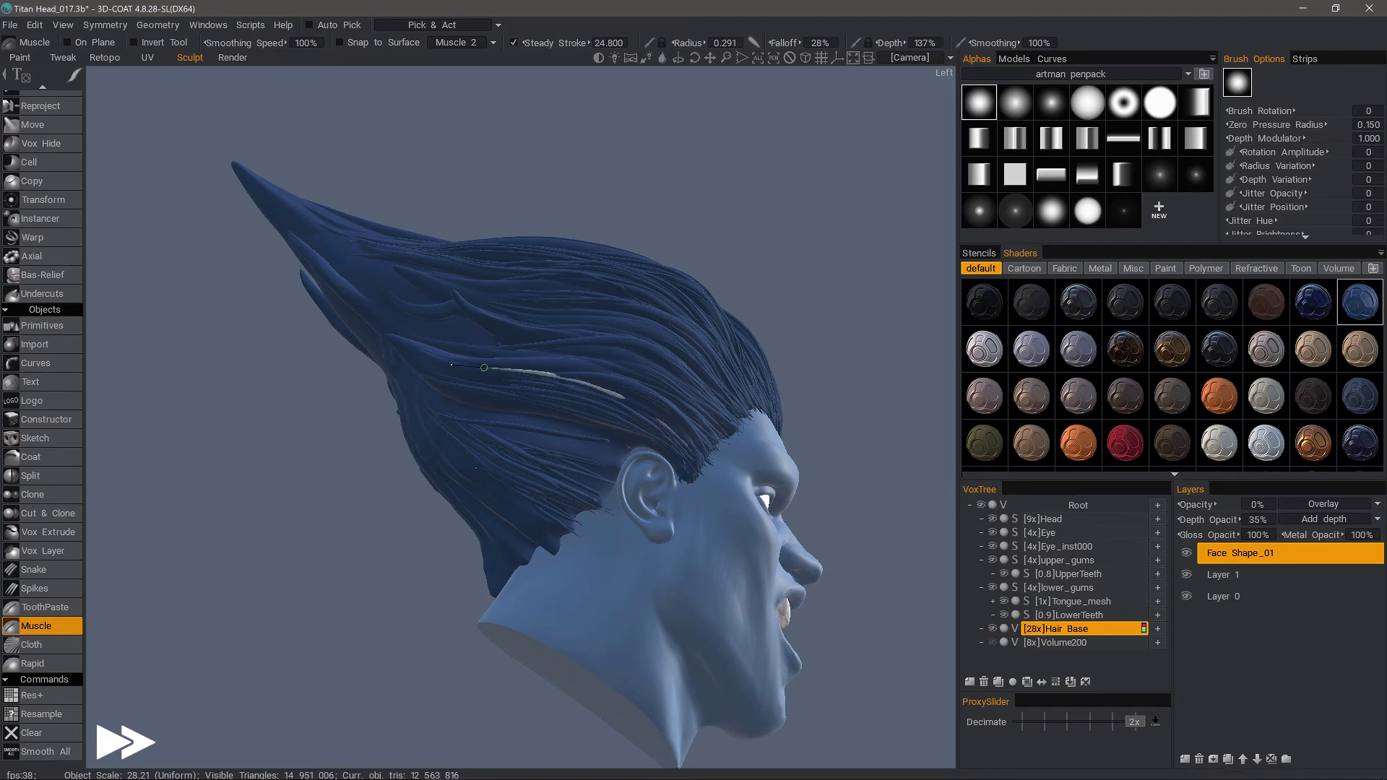
left_click_drag(679, 448, 457, 377)
left_click_drag(693, 471, 361, 317)
- Turn on the On Plane constraint and pick the drawing plane at the side of the forehead hairline
middle_click_drag(361, 316, 660, 365)
scroll(660, 366, "up", 2)
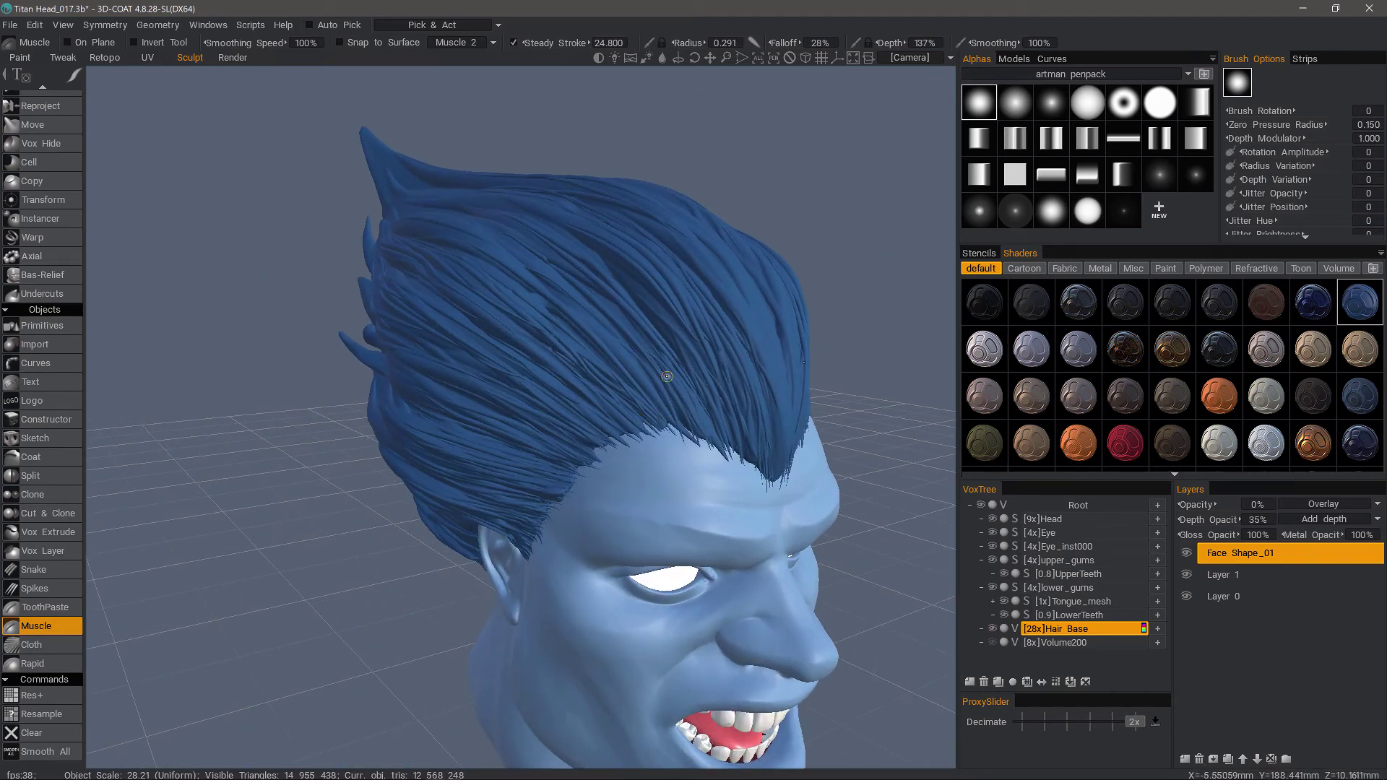
left_click_drag(684, 419, 549, 433, "alt")
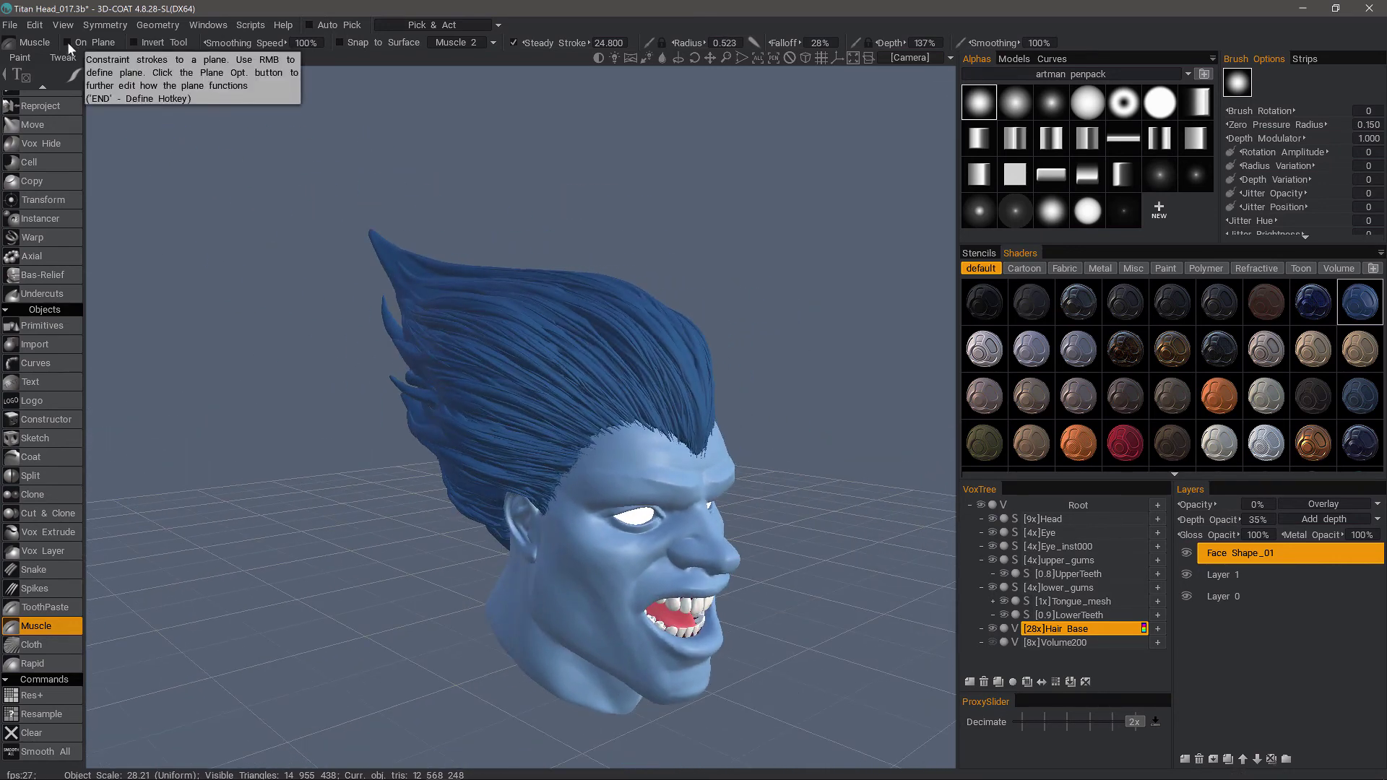
left_click(68, 42)
middle_click_drag(303, 289, 392, 298)
left_click_drag(392, 298, 655, 462, "alt")
left_click_drag(397, 189, 483, 297, "alt")
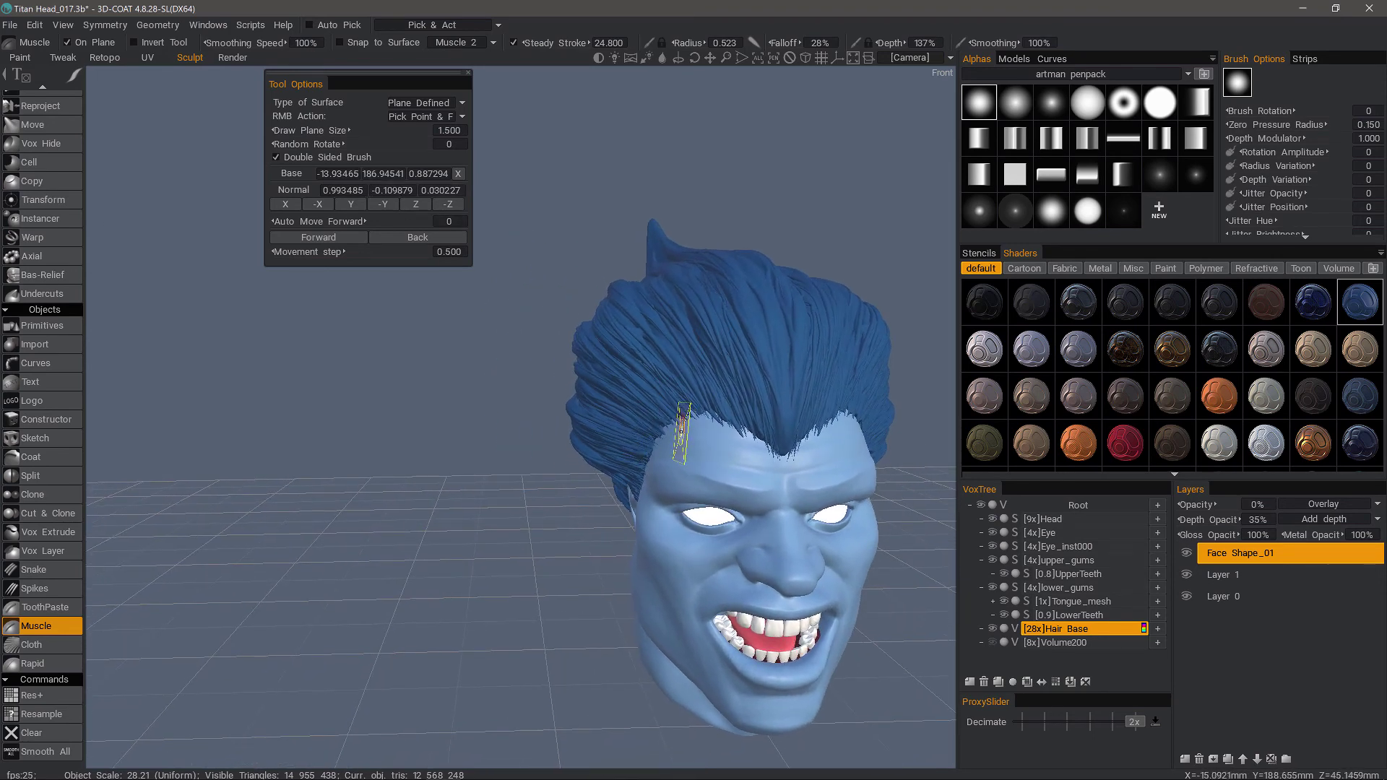
right_click(679, 429)
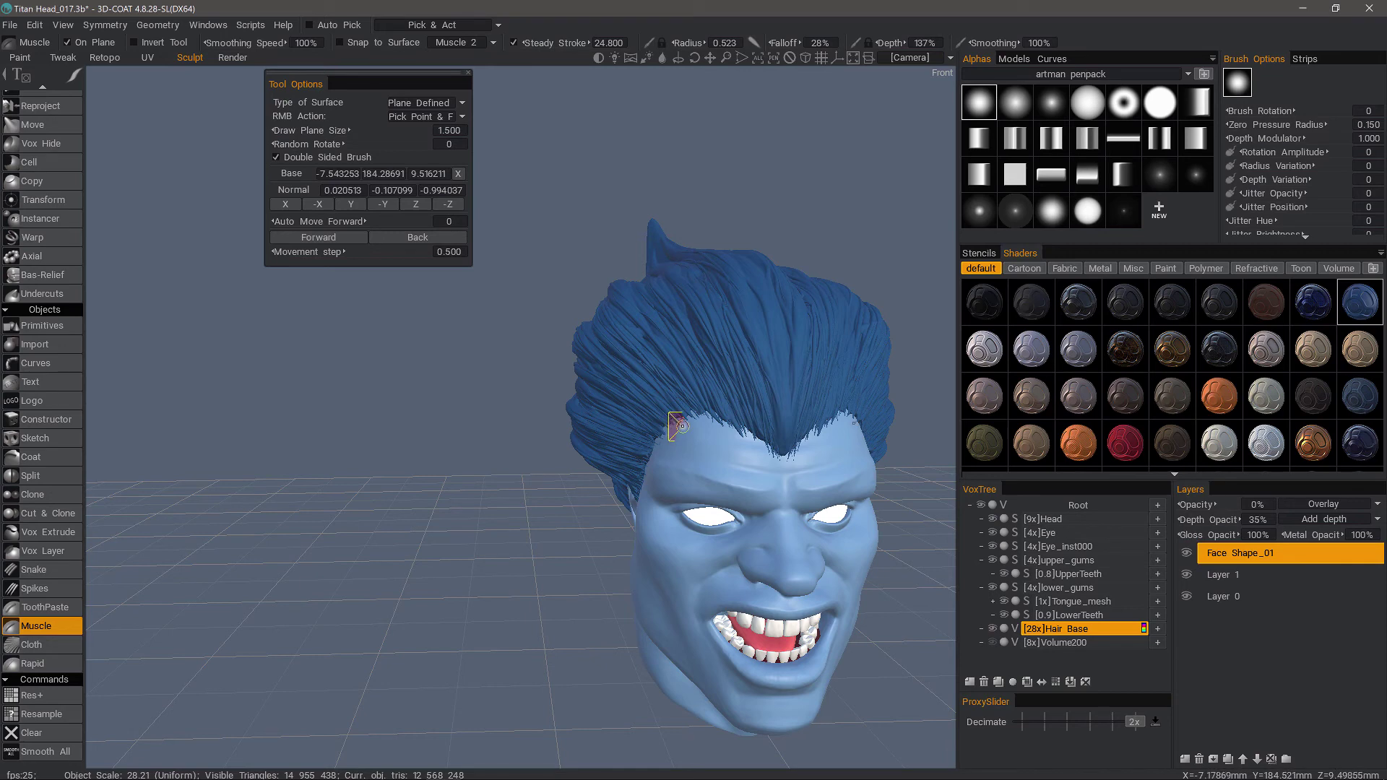
- Try a Muscle strand on the plane reaching out beside the hair, and undo it
left_click_drag(624, 414, 442, 378)
left_click_drag(467, 446, 545, 366, "alt")
key("ctrl+z")
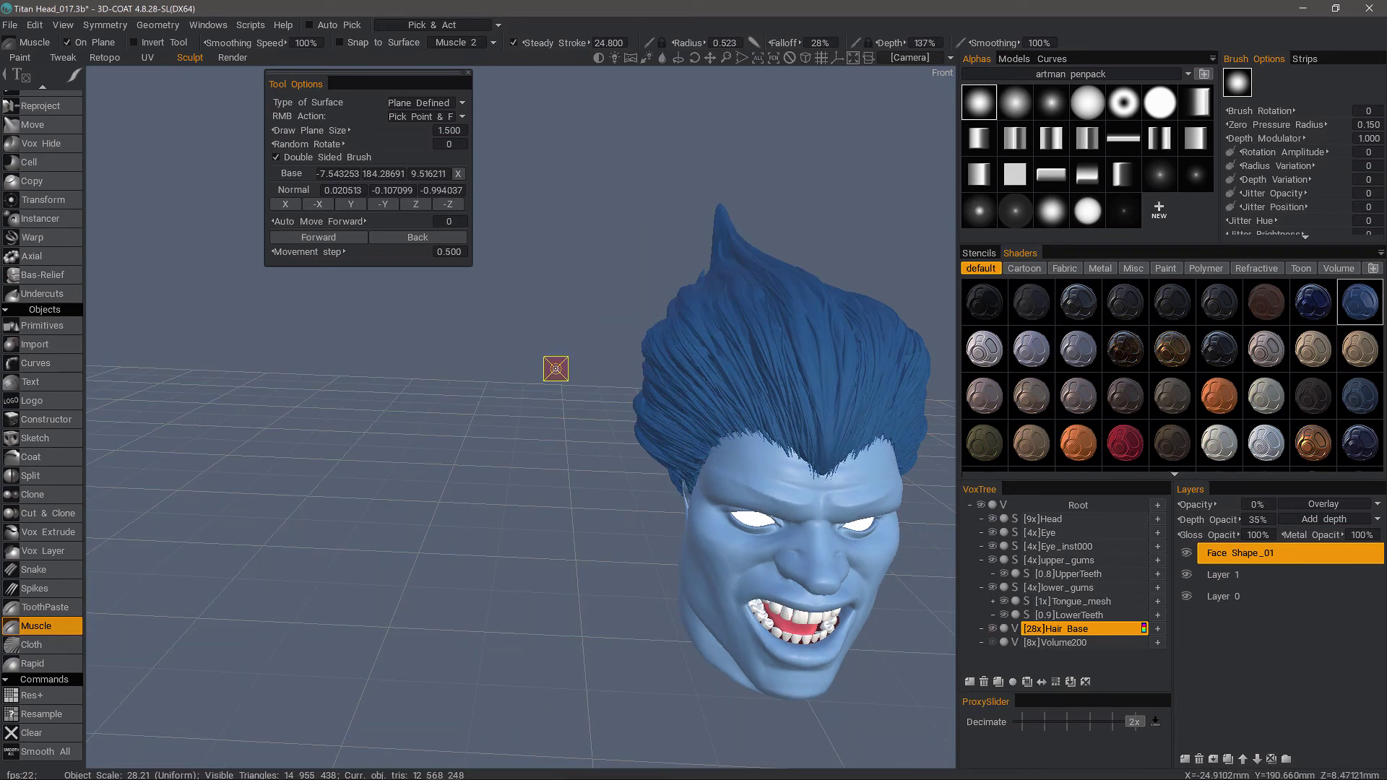
- Pick a new drawing plane on the lower face and look through the available surface types for the constraint
mouse_move(676, 469)
left_mouse_down("alt")
mouse_move(697, 449)
mouse_move(409, 218)
mouse_move(421, 106)
left_mouse_up("alt")
right_click(744, 574)
left_click(434, 110)
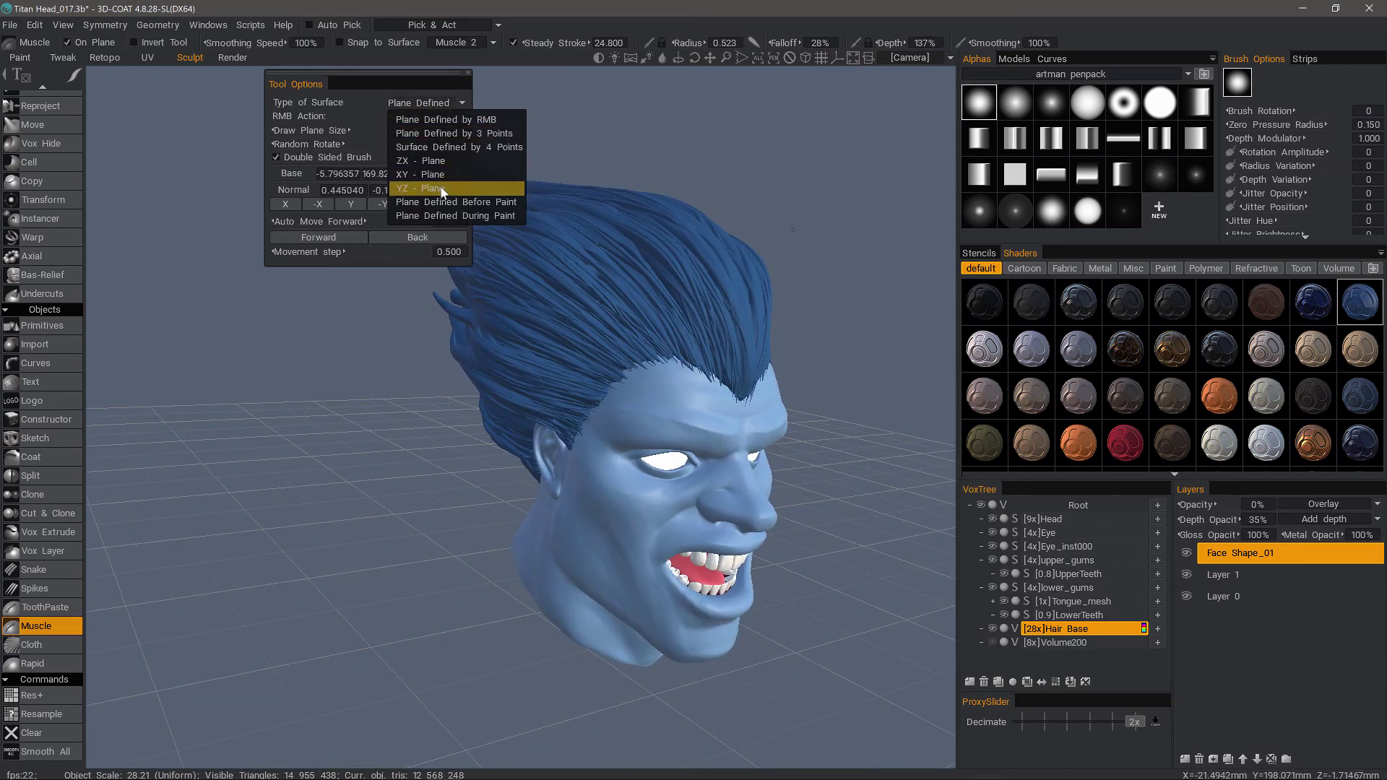
left_click_drag(394, 406, 420, 361, "alt")
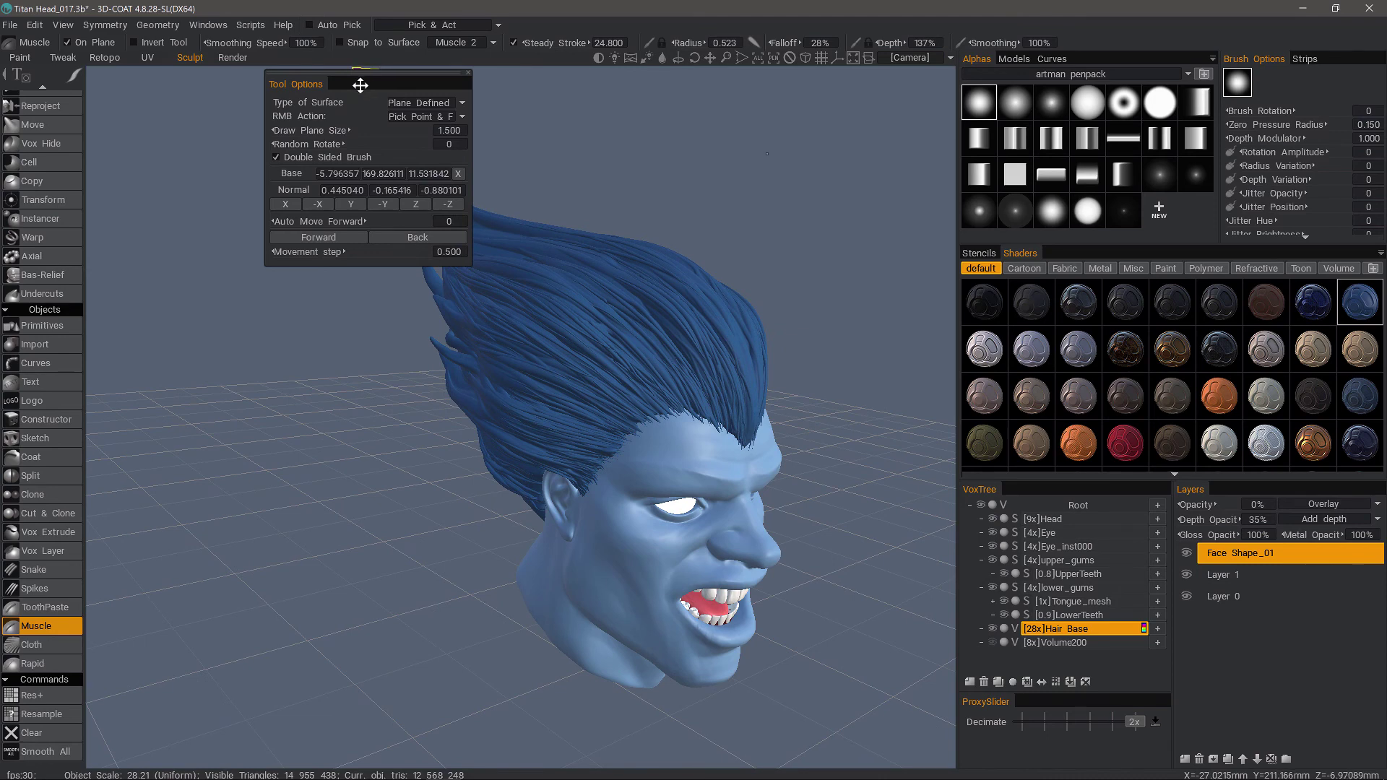
left_click_drag(359, 86, 246, 145)
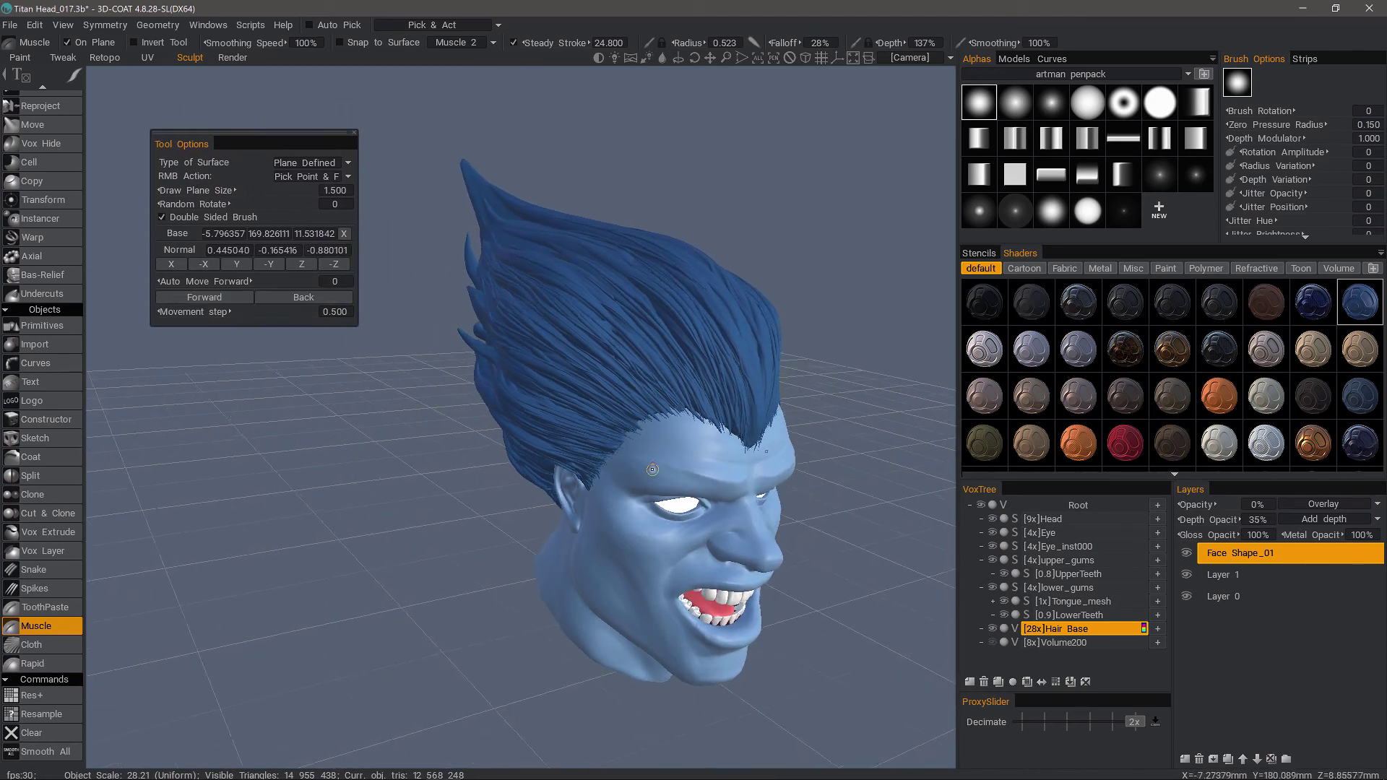
- Turn off the On Plane constraint so strokes follow the sculpt again
left_click_drag(653, 470, 638, 476, "alt")
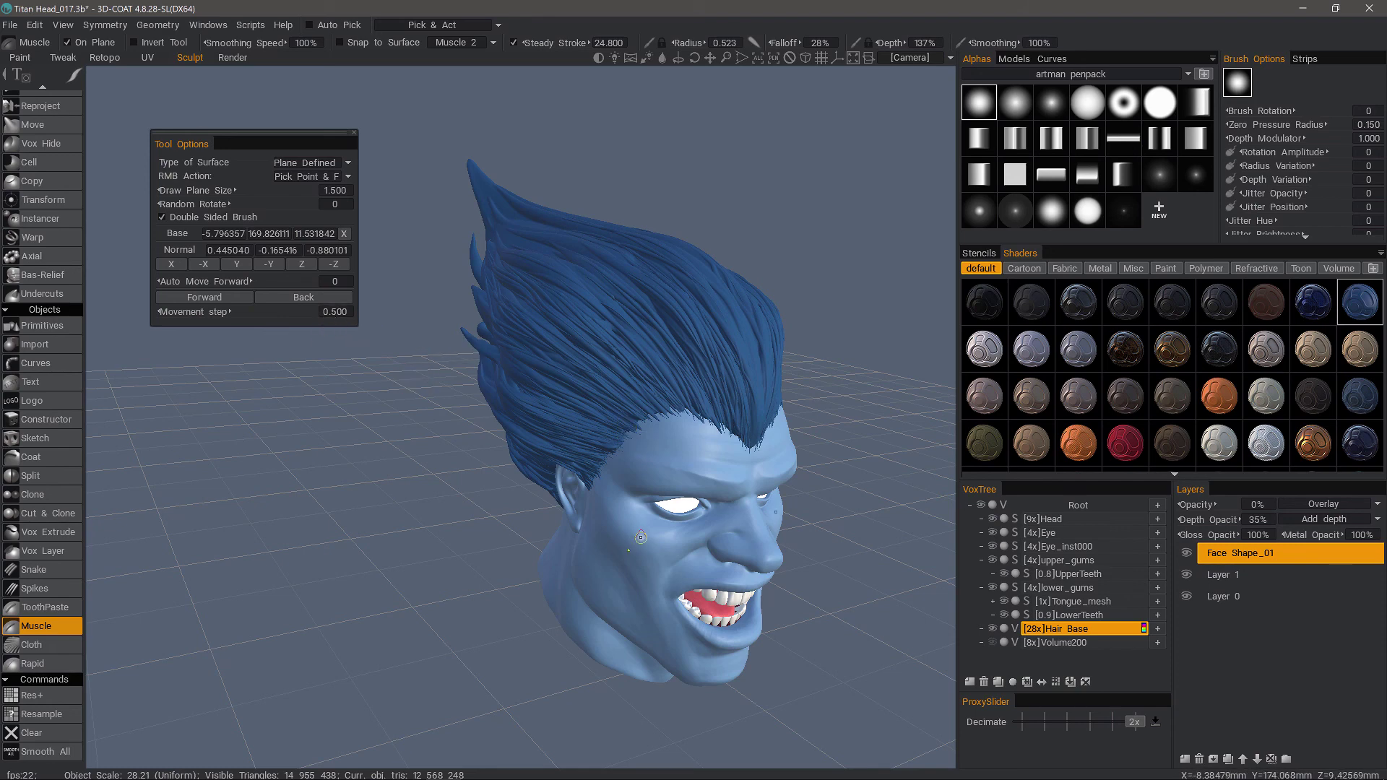
left_click_drag(640, 537, 584, 533, "alt")
left_click(68, 41)
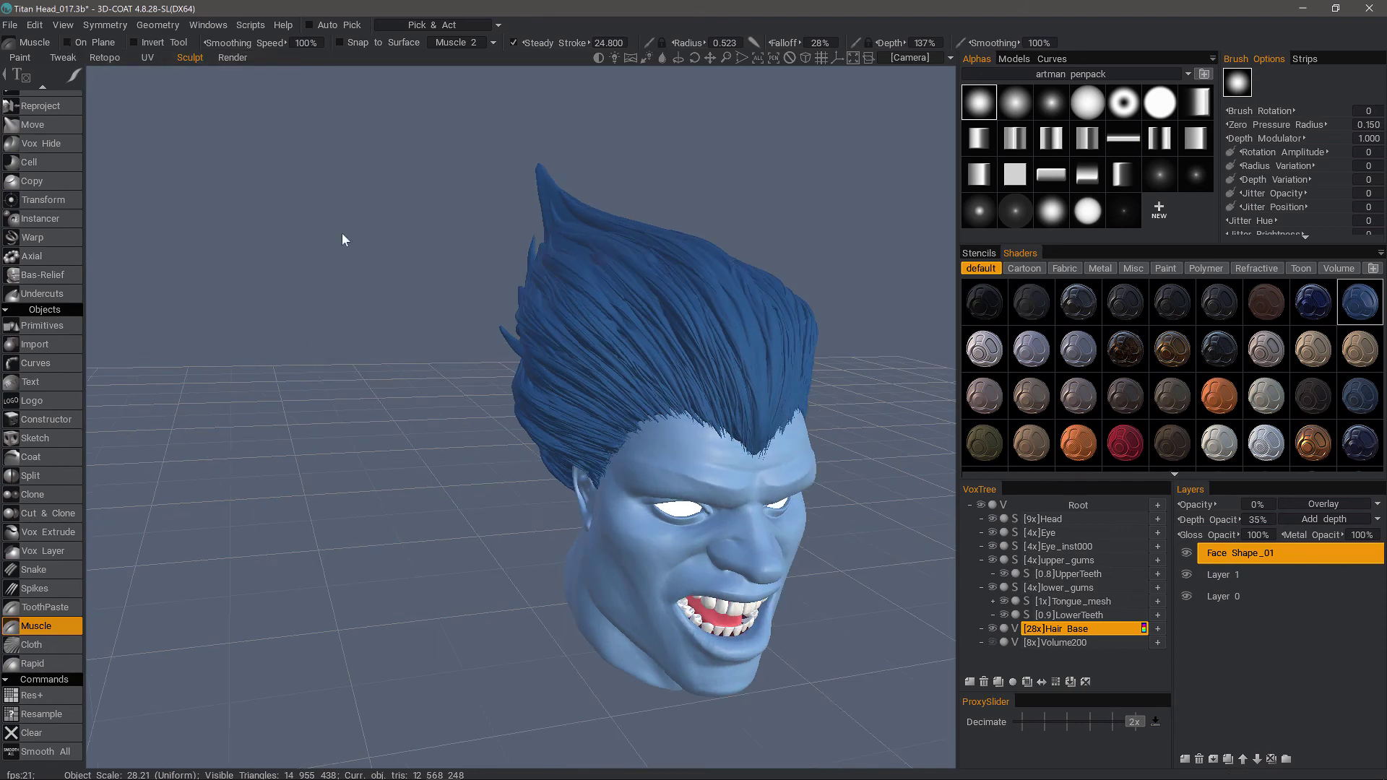
middle_click_drag(341, 233, 342, 579)
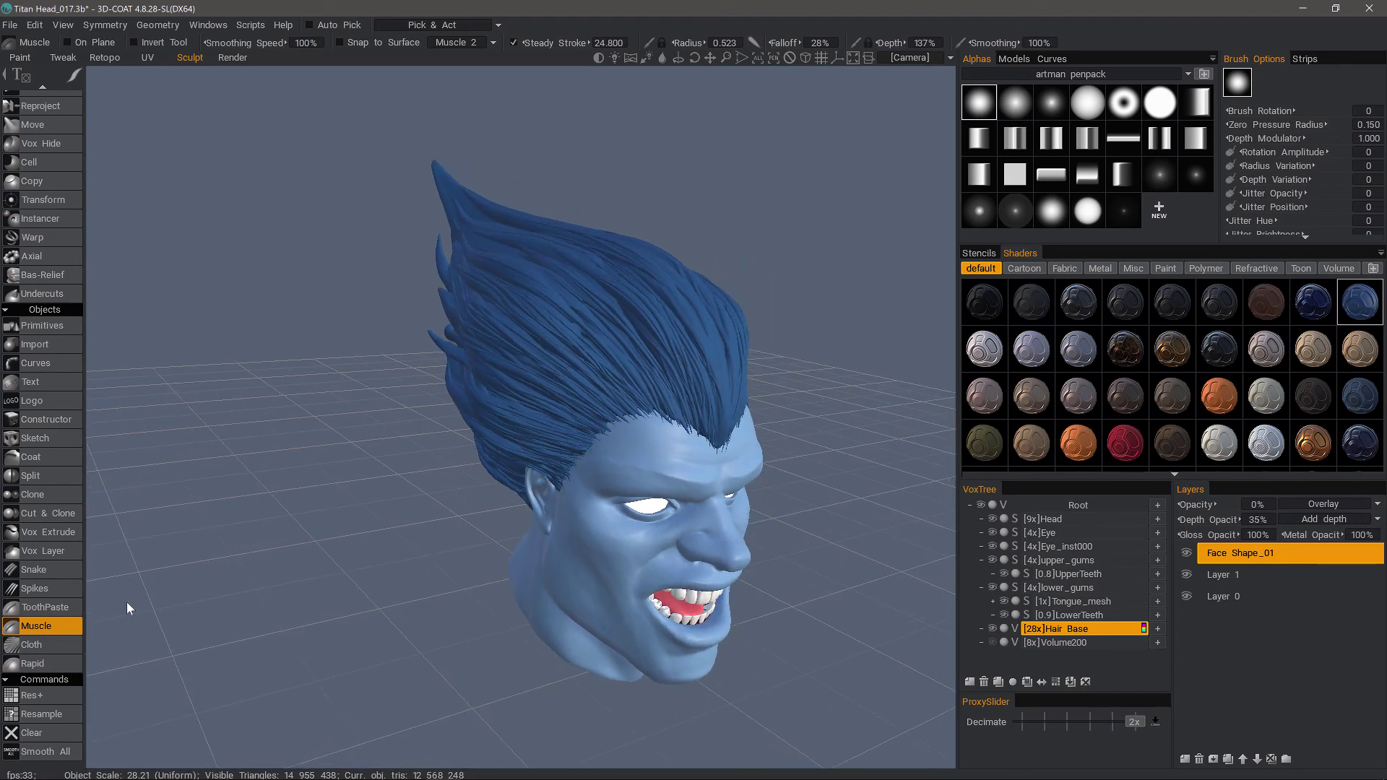